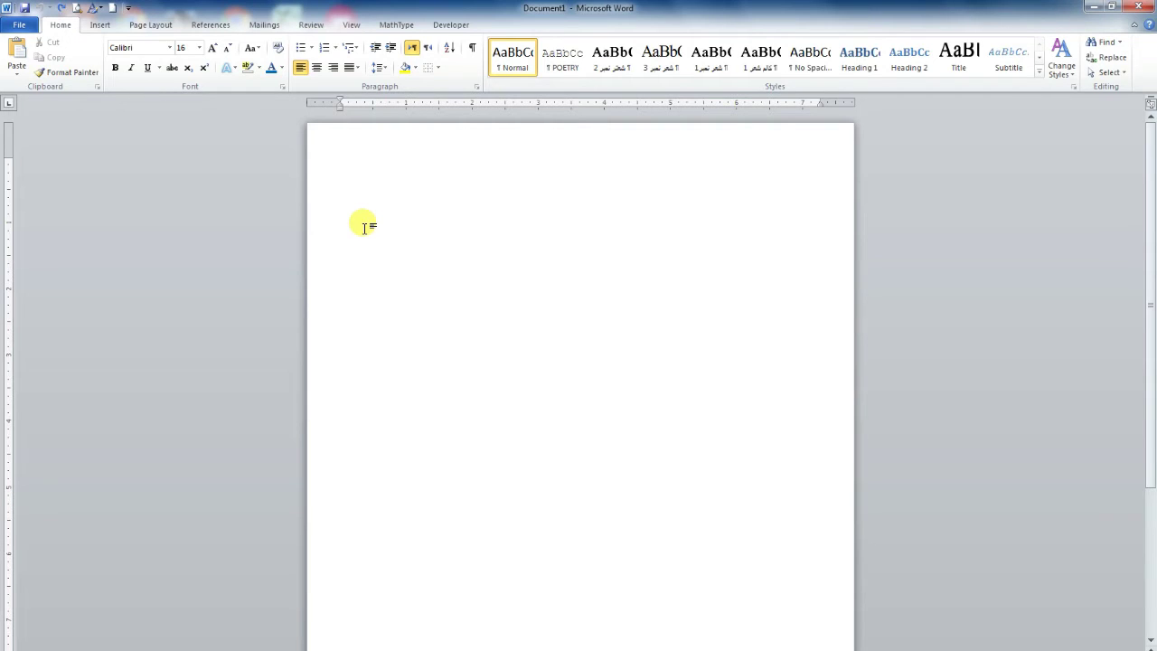
Generate five sample paragraphs of six sentences each with =rand(5,6)
{"action": "type", "text": "=rand(5,6)"}
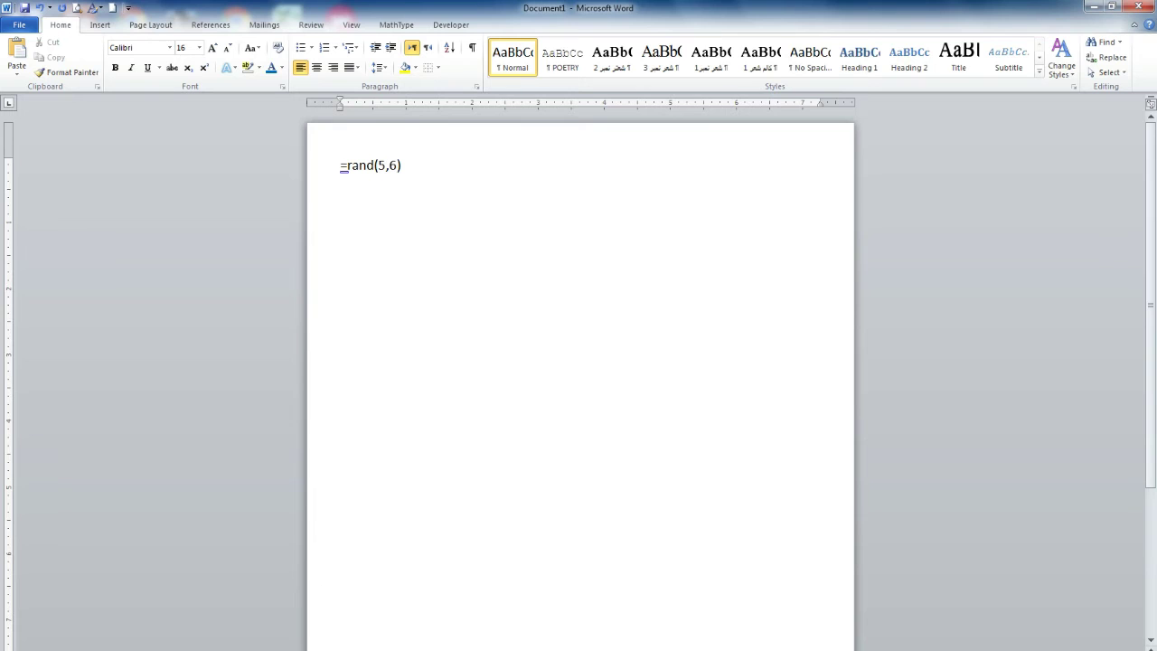
{"action": "key", "text": "Return"}
{"action": "scroll", "coordinate": [361, 226], "scroll_direction": "up", "scroll_amount": 5}
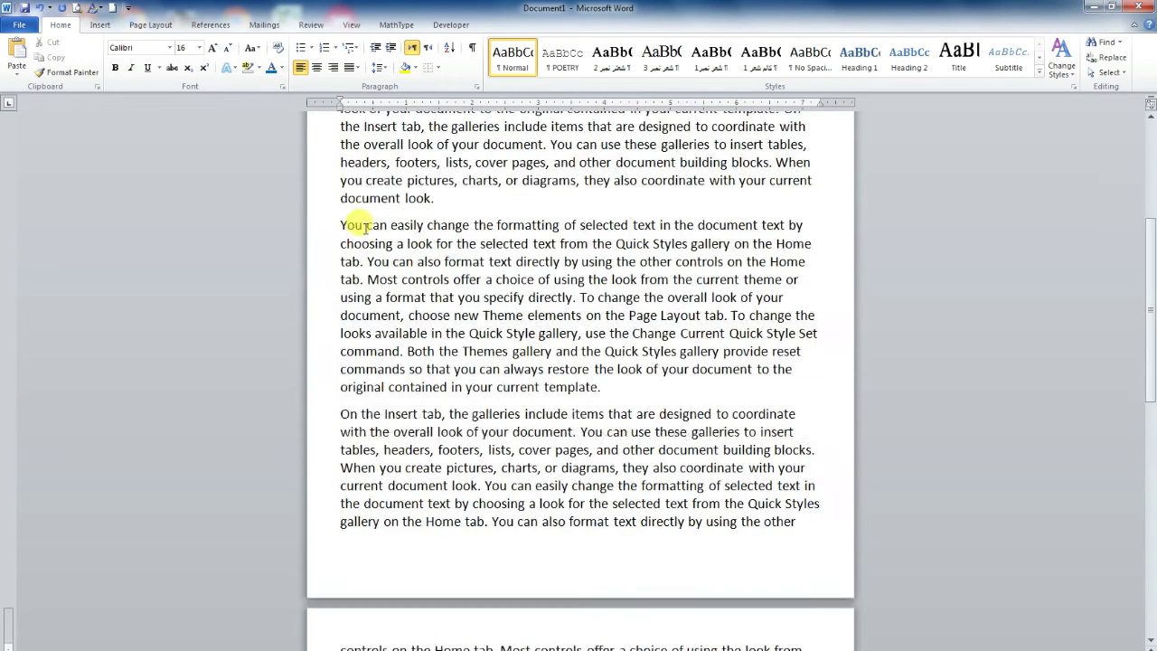
{"action": "scroll", "coordinate": [357, 221], "scroll_direction": "up", "scroll_amount": 10}
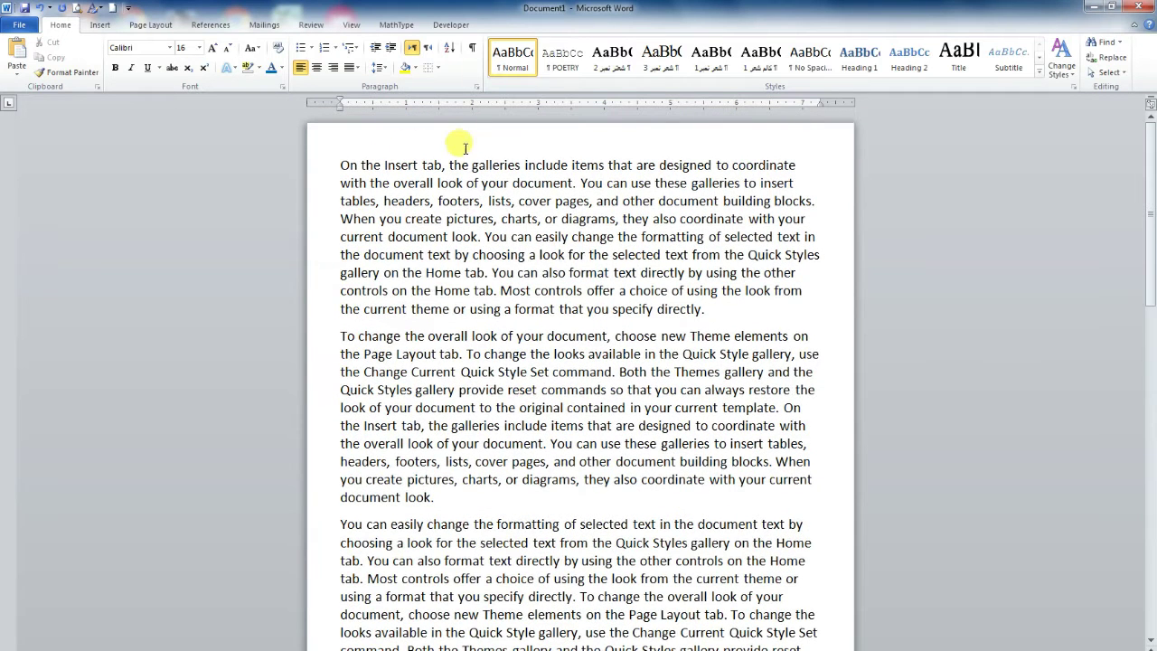
Add the title line 'Java Master System Technology' above the first paragraph
{"action": "left_click", "coordinate": [340, 163]}
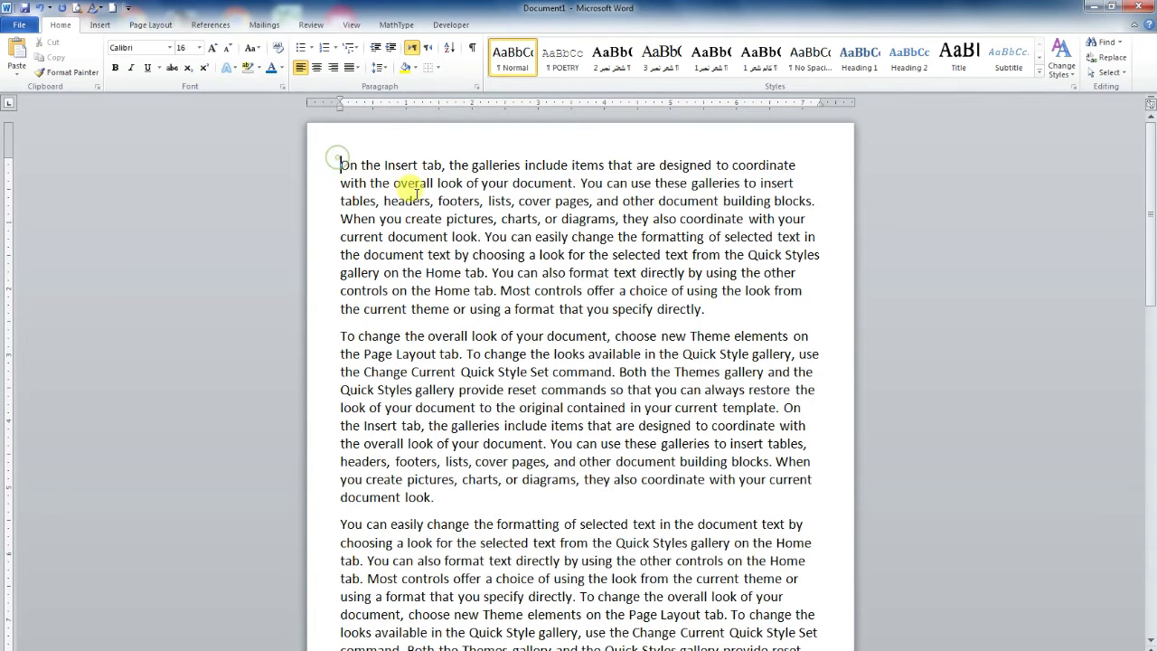
{"action": "key", "text": "Return"}
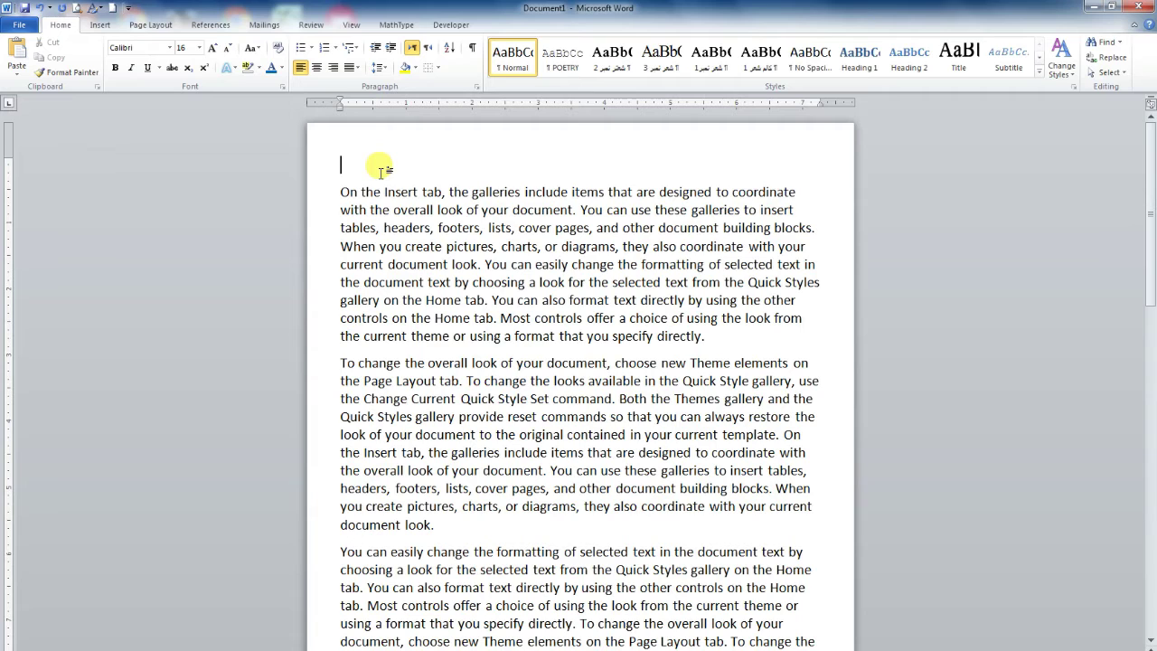
{"action": "type", "text": "Java"}
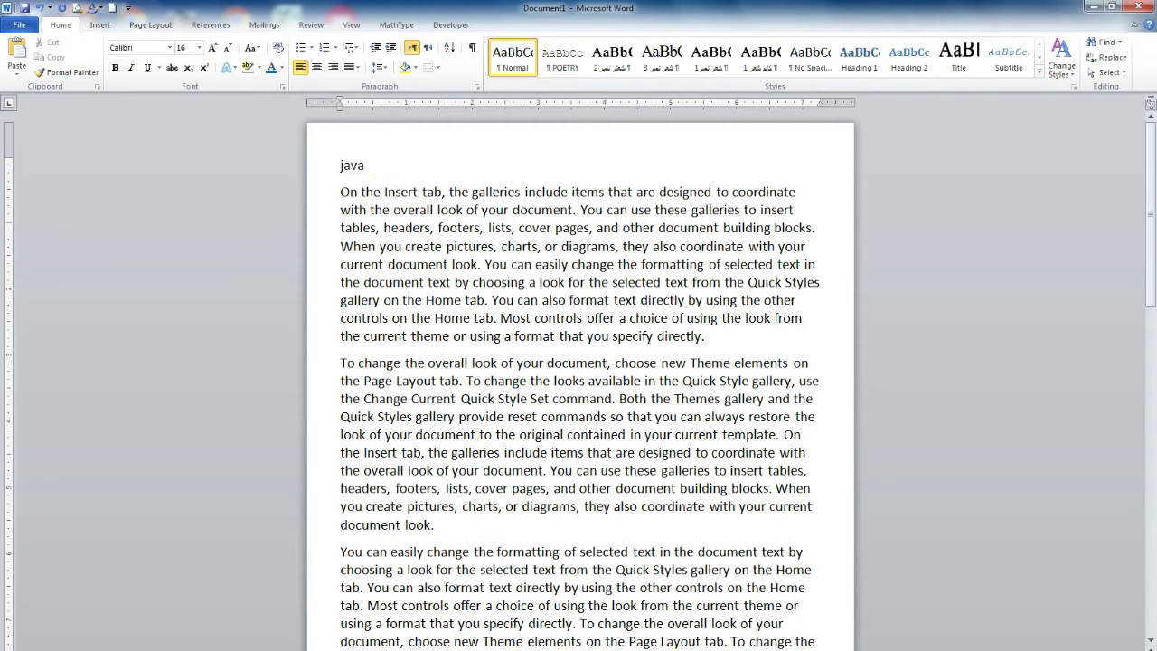
{"action": "key", "text": "BackSpace"}
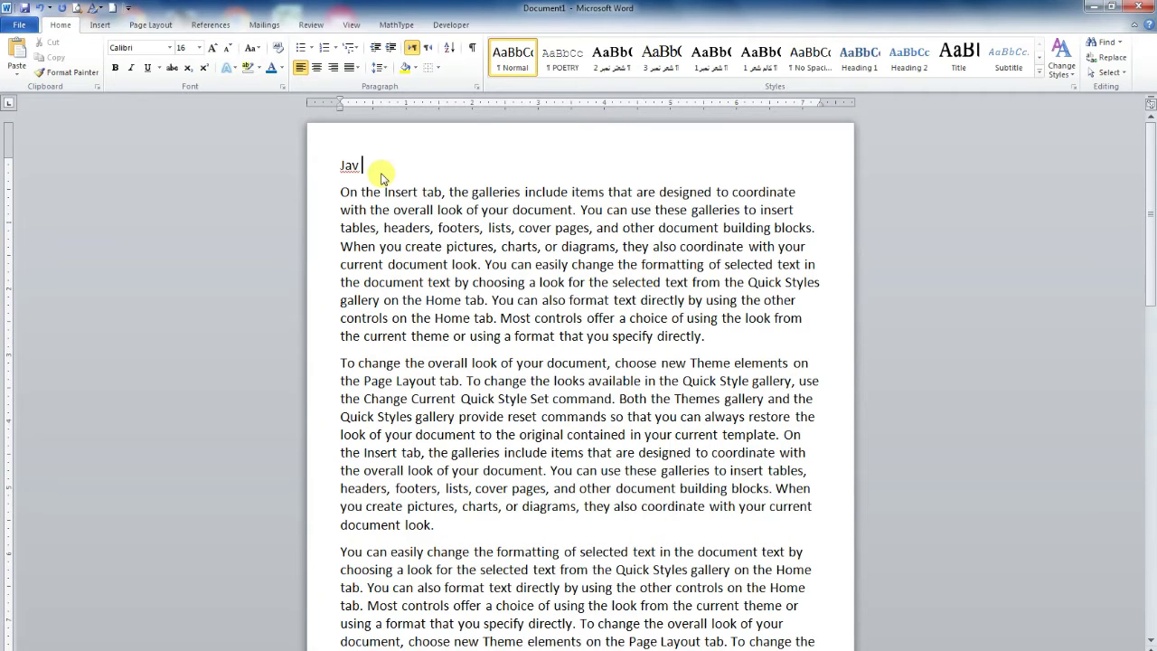
{"action": "type", "text": "a Master System Technology"}
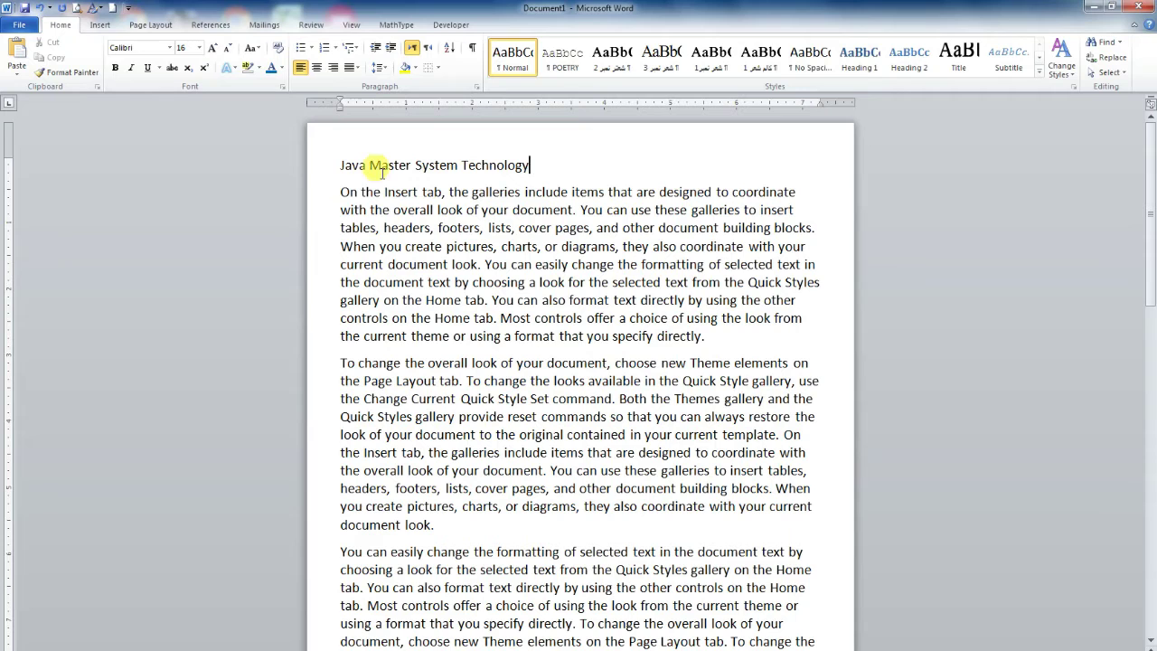
Make the title 24 pt and bold
{"action": "left_click_drag", "start_coordinate": [532, 165], "coordinate": [324, 160]}
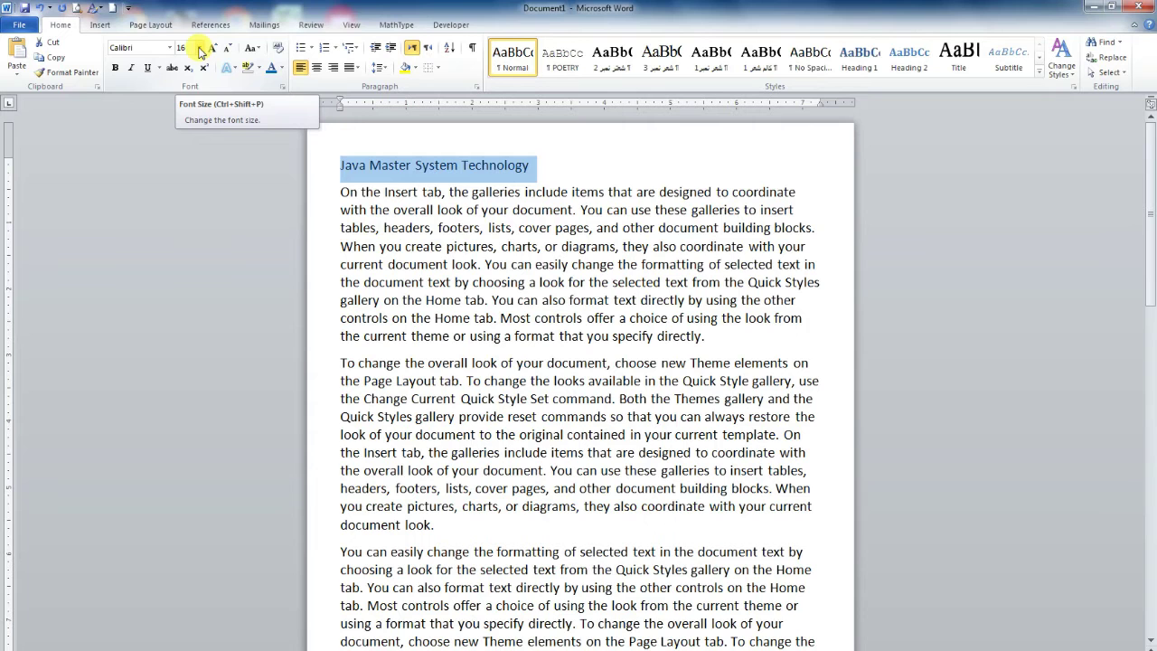
{"action": "left_click", "coordinate": [199, 48]}
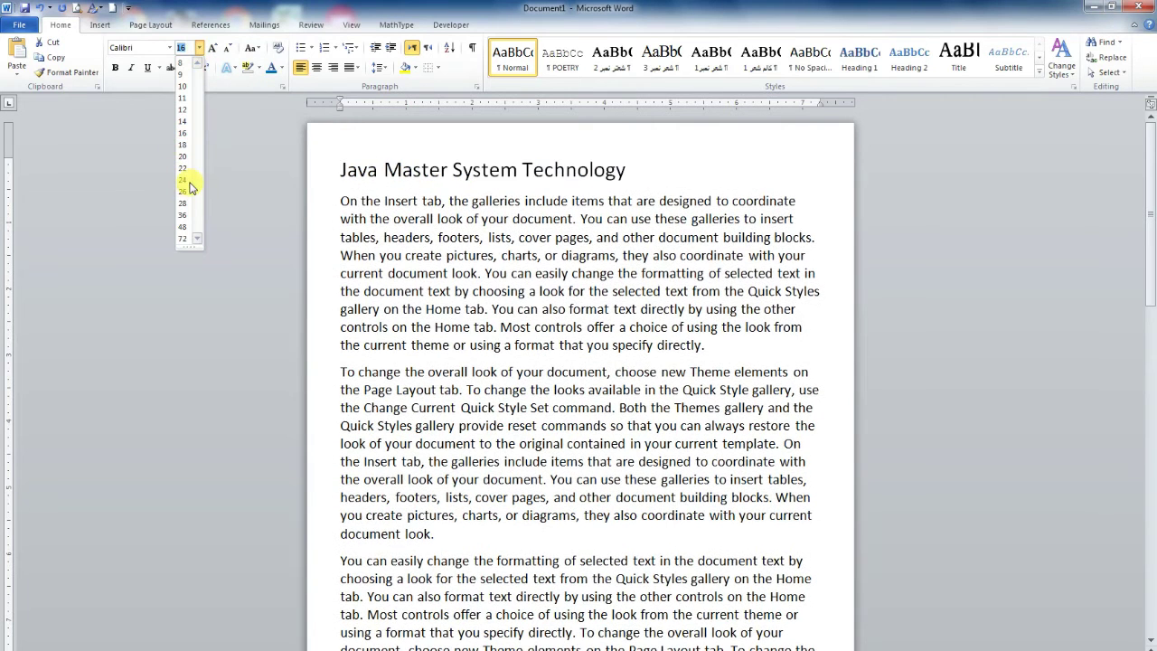
{"action": "left_click", "coordinate": [185, 180]}
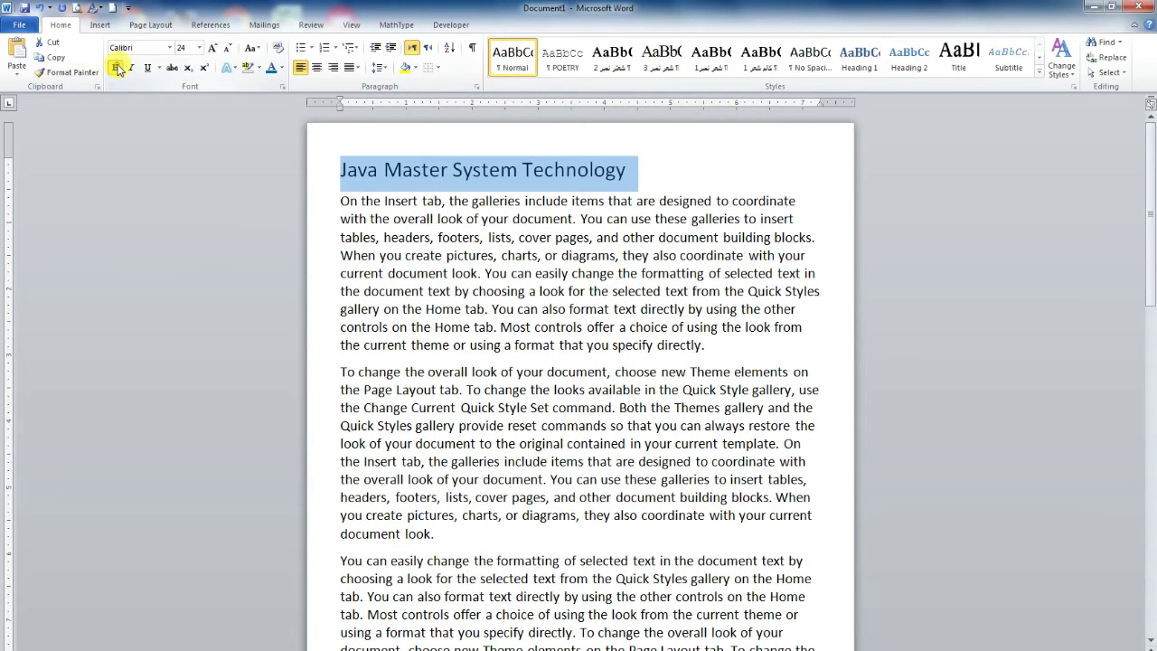
{"action": "left_click", "coordinate": [117, 68]}
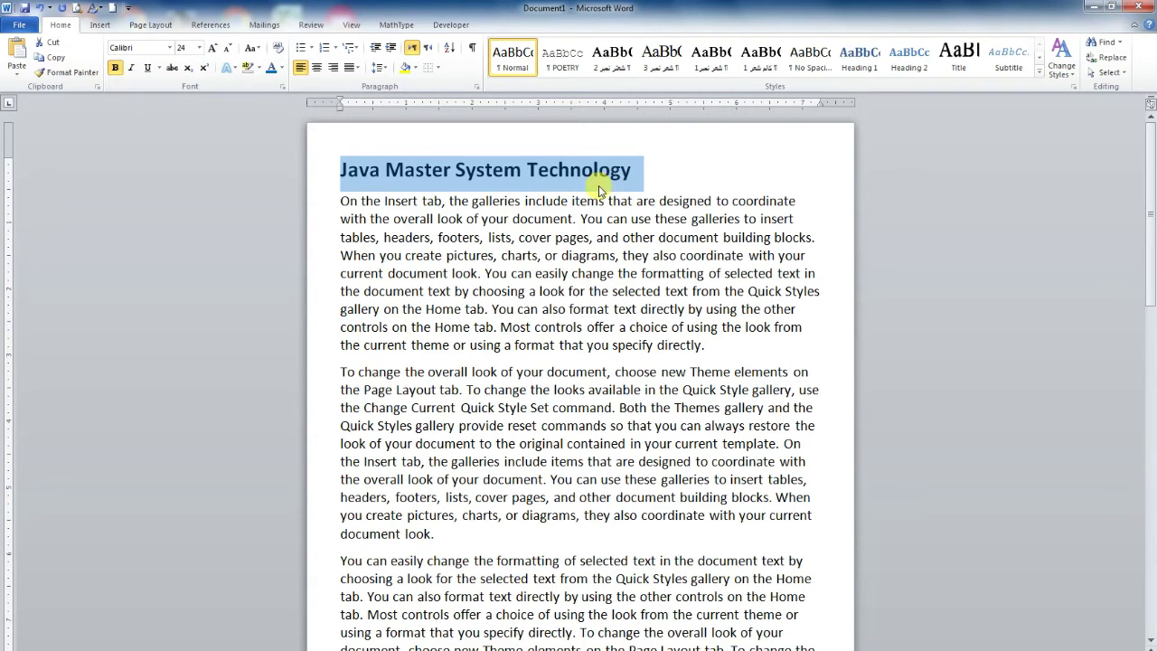
{"action": "left_click", "coordinate": [683, 200]}
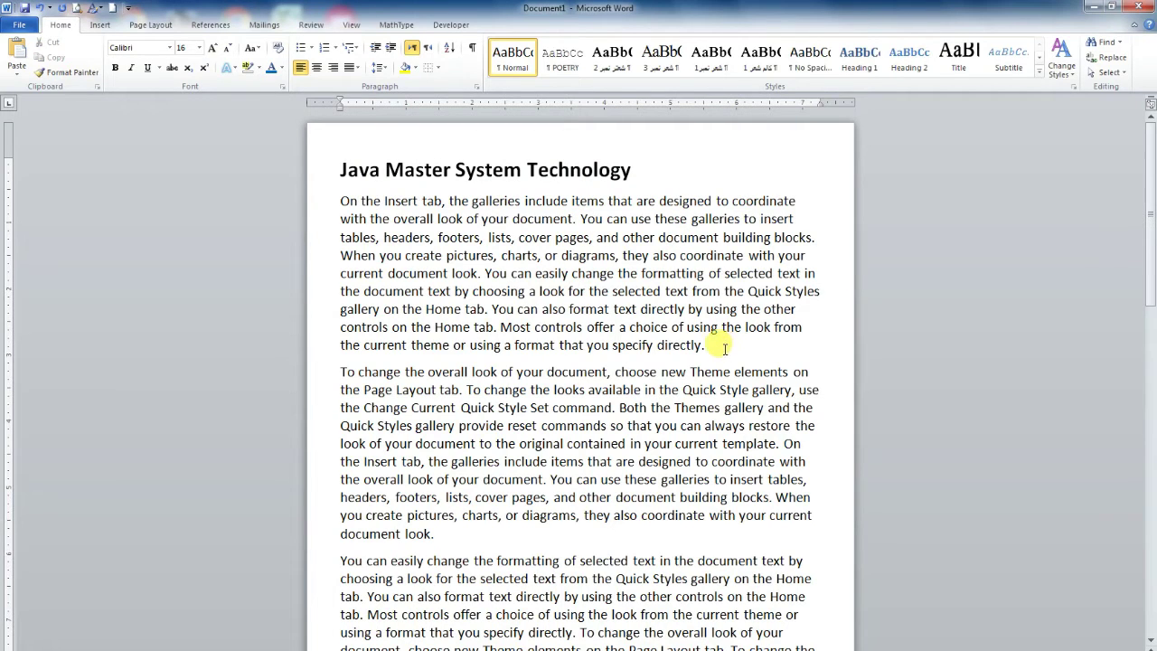
Try the Calibri and Times New Roman fonts on the title
{"action": "left_click", "coordinate": [169, 47]}
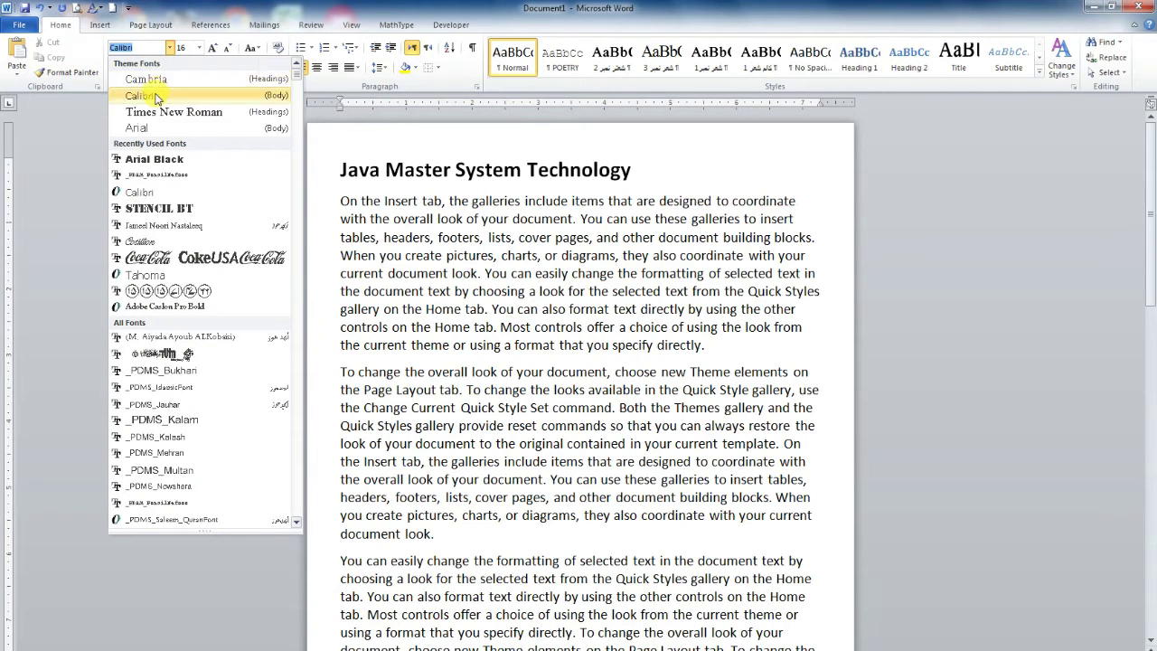
{"action": "left_click", "coordinate": [156, 96]}
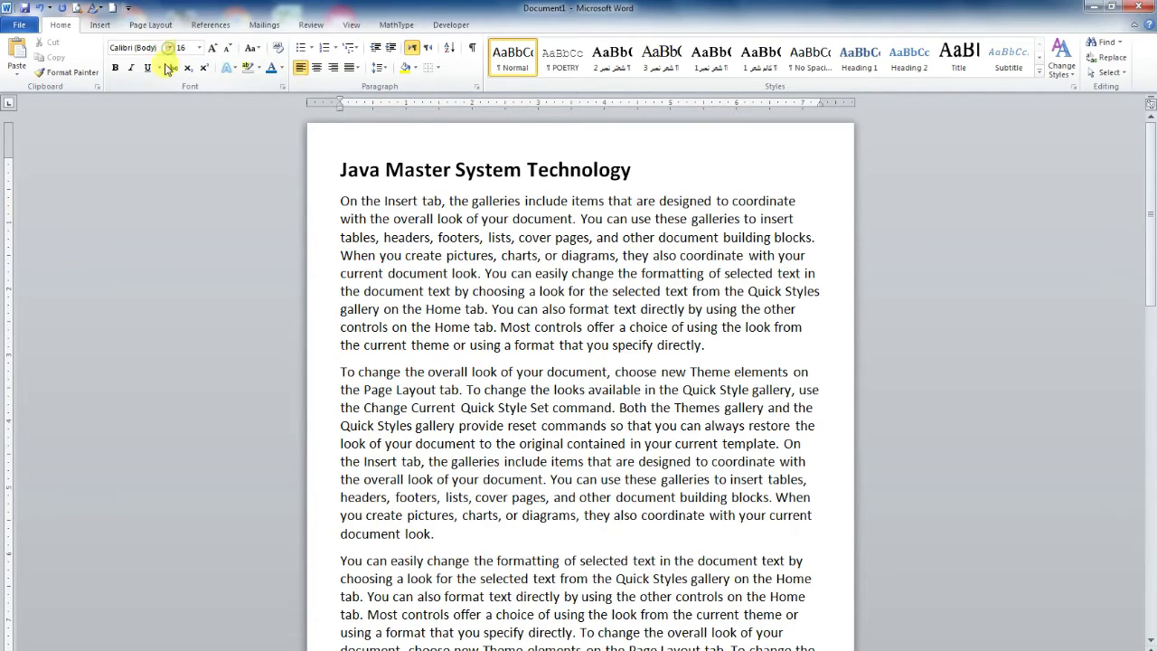
{"action": "left_click", "coordinate": [169, 47]}
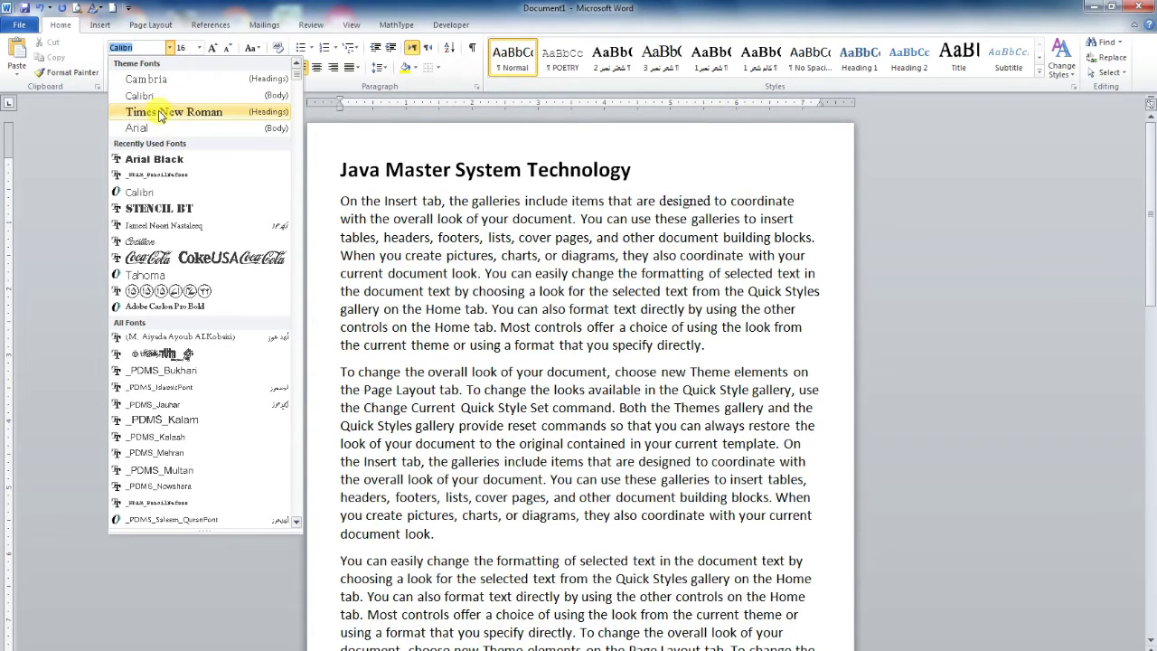
{"action": "left_click", "coordinate": [160, 112]}
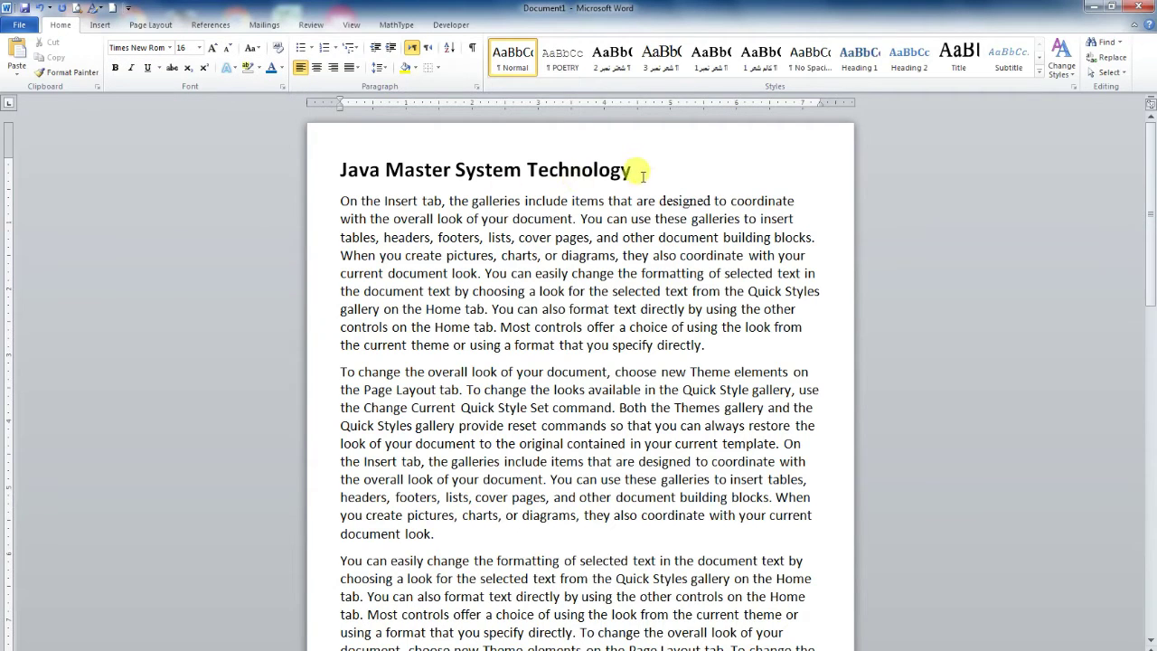
{"action": "left_click_drag", "start_coordinate": [640, 172], "coordinate": [279, 156]}
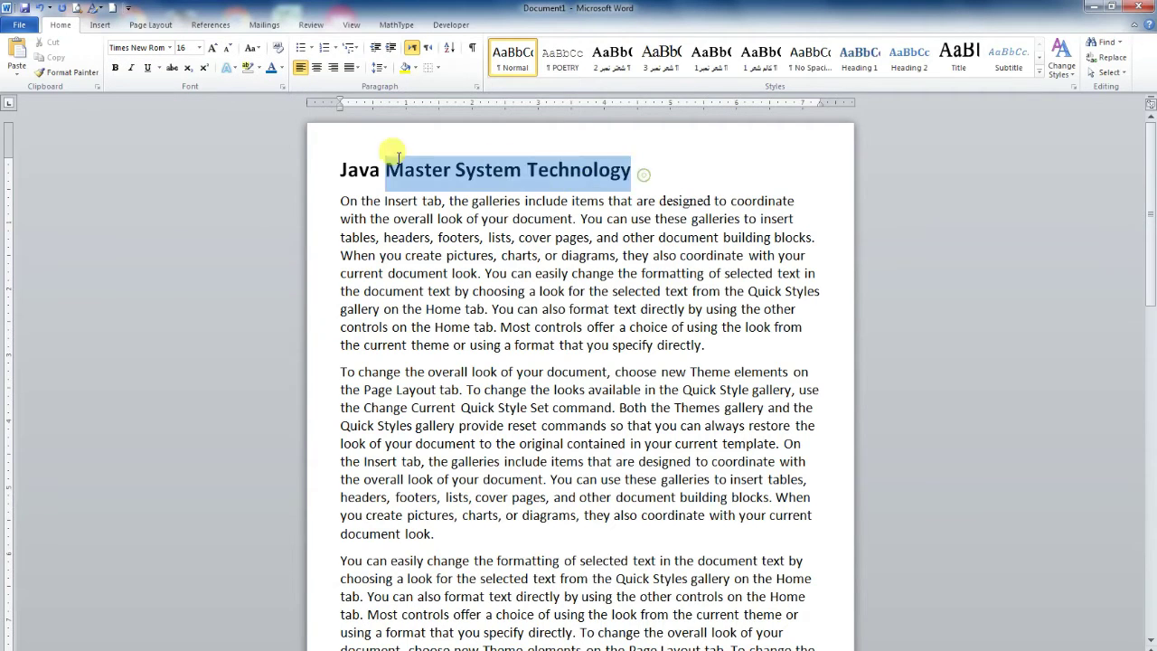
{"action": "left_click", "coordinate": [169, 47]}
{"action": "left_click", "coordinate": [156, 112]}
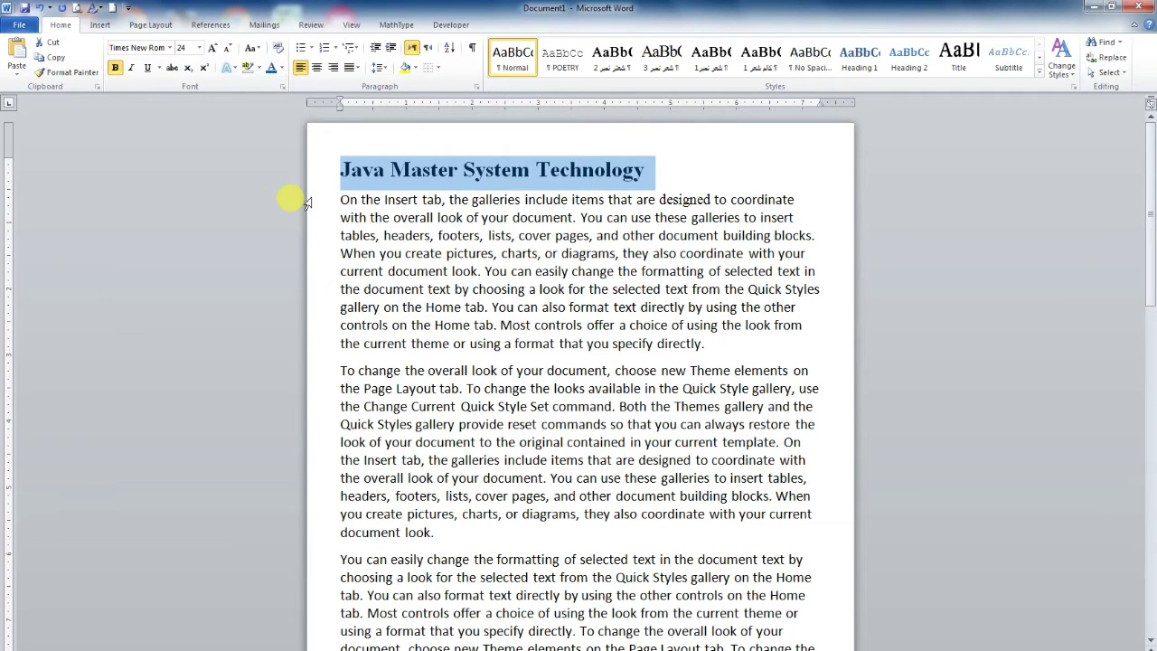
Set the title font to DomCasual-Thin
{"action": "left_click", "coordinate": [168, 47]}
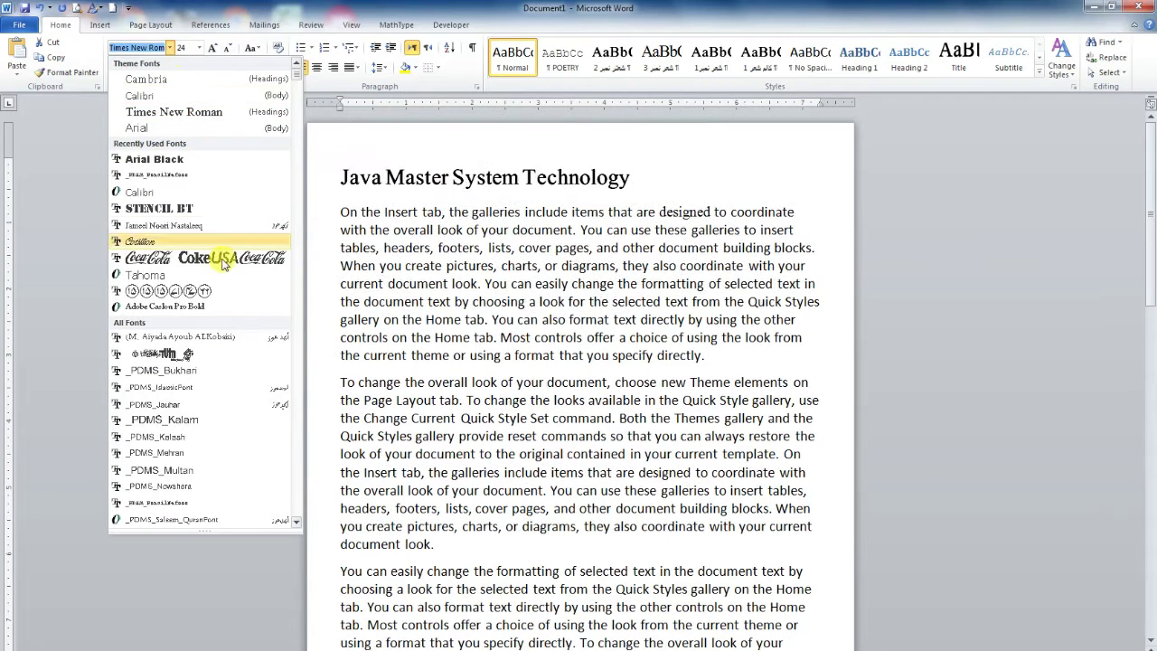
{"action": "scroll", "coordinate": [296, 89], "scroll_direction": "down", "scroll_amount": 1}
{"action": "left_click_drag", "start_coordinate": [296, 89], "coordinate": [291, 220]}
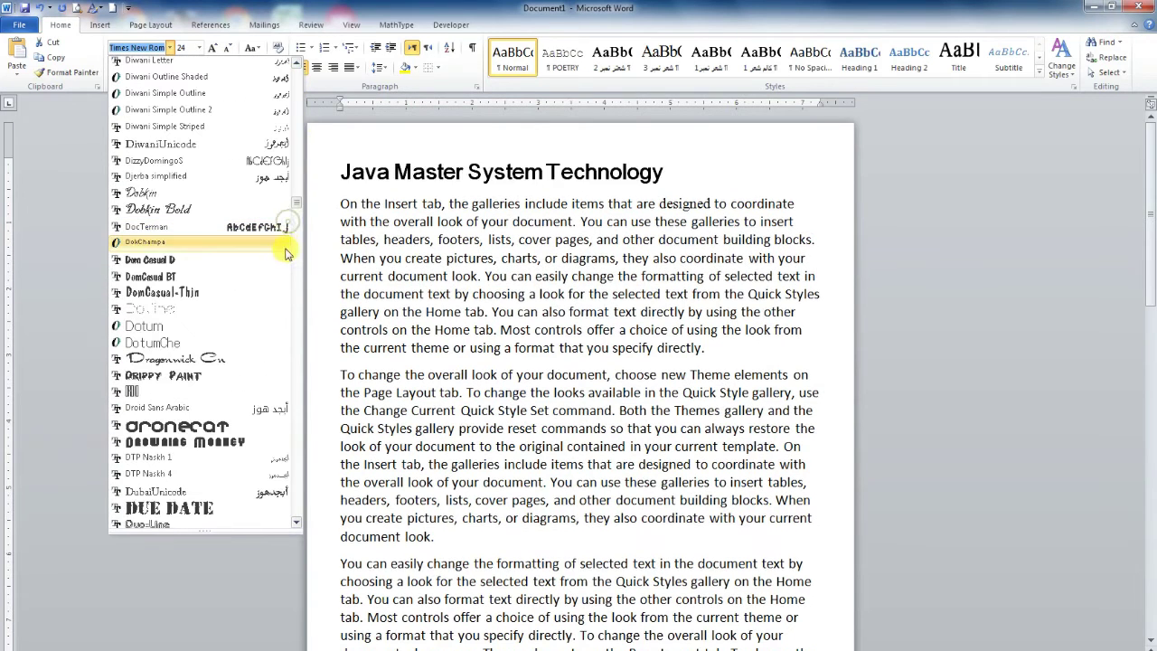
{"action": "left_click", "coordinate": [280, 292]}
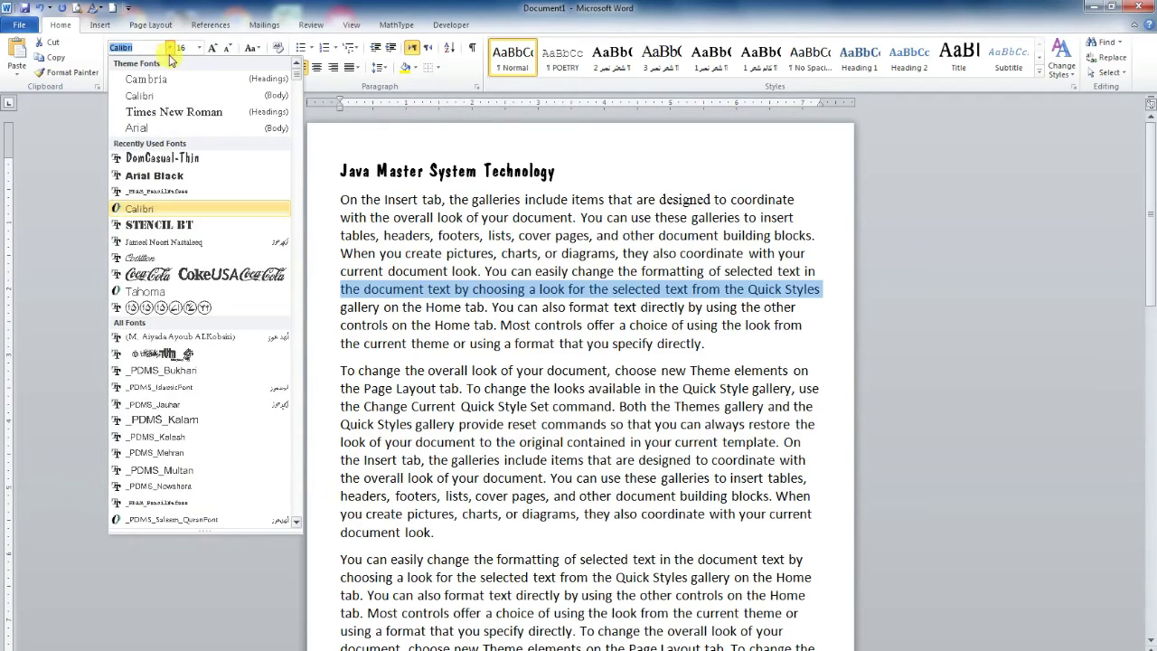
{"action": "left_click_drag", "start_coordinate": [296, 80], "coordinate": [291, 400]}
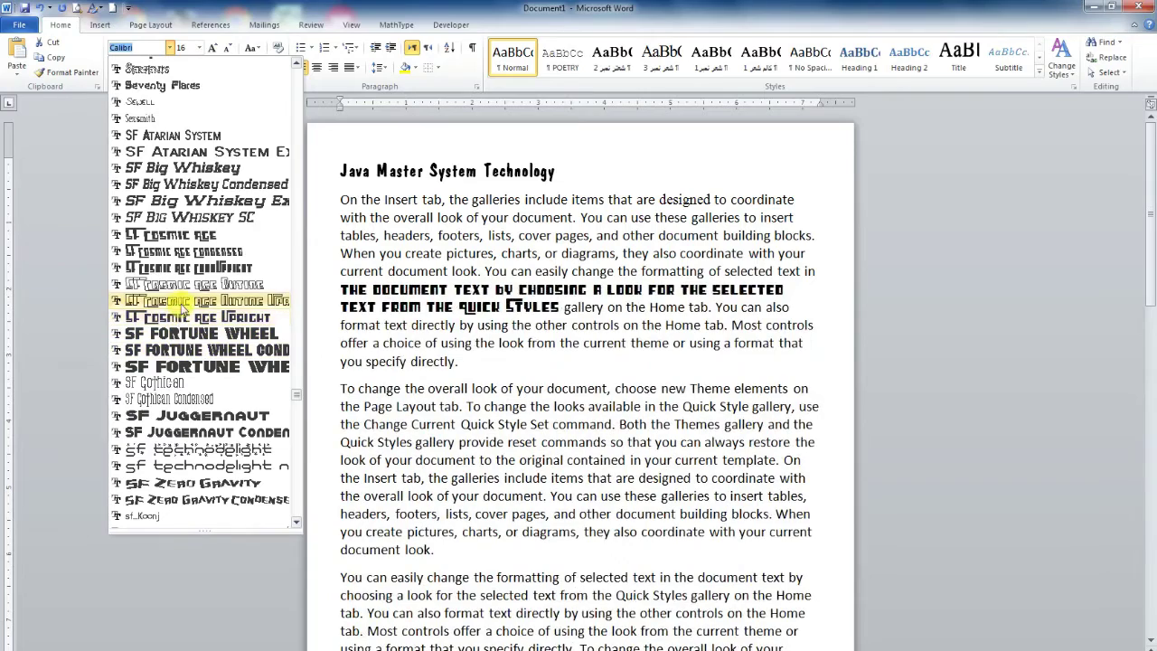
{"action": "scroll", "coordinate": [184, 235], "scroll_direction": "up", "scroll_amount": 3}
{"action": "scroll", "coordinate": [180, 217], "scroll_direction": "up", "scroll_amount": 3}
{"action": "scroll", "coordinate": [178, 197], "scroll_direction": "up", "scroll_amount": 3}
{"action": "scroll", "coordinate": [179, 197], "scroll_direction": "up", "scroll_amount": 3}
{"action": "scroll", "coordinate": [179, 197], "scroll_direction": "up", "scroll_amount": 3}
{"action": "scroll", "coordinate": [179, 198], "scroll_direction": "up", "scroll_amount": 3}
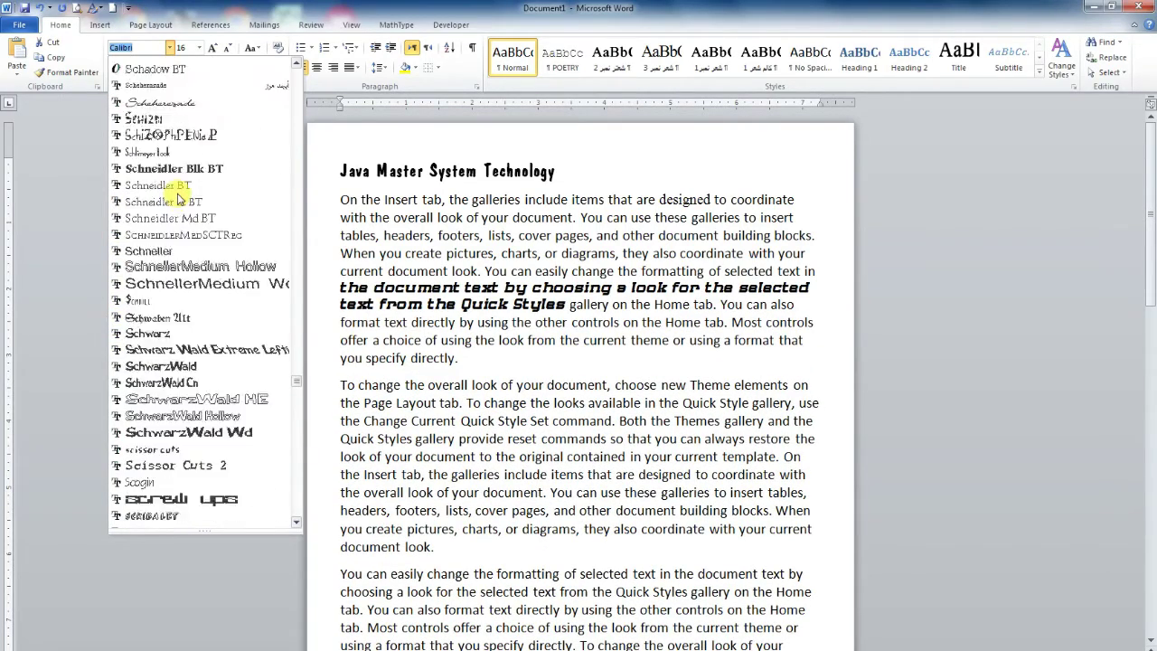
{"action": "scroll", "coordinate": [181, 199], "scroll_direction": "up", "scroll_amount": 3}
{"action": "scroll", "coordinate": [179, 198], "scroll_direction": "up", "scroll_amount": 3}
{"action": "scroll", "coordinate": [180, 198], "scroll_direction": "up", "scroll_amount": 3}
{"action": "scroll", "coordinate": [179, 197], "scroll_direction": "up", "scroll_amount": 3}
{"action": "scroll", "coordinate": [179, 197], "scroll_direction": "up", "scroll_amount": 3}
{"action": "scroll", "coordinate": [179, 197], "scroll_direction": "up", "scroll_amount": 8}
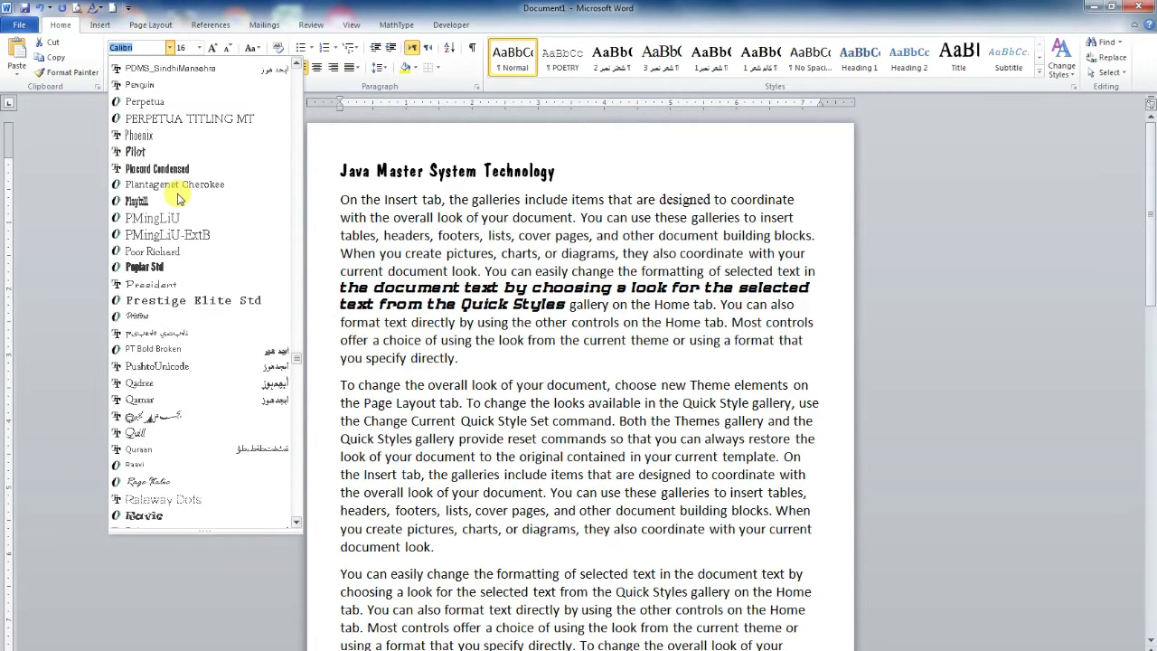
{"action": "scroll", "coordinate": [179, 198], "scroll_direction": "up", "scroll_amount": 8}
{"action": "scroll", "coordinate": [178, 198], "scroll_direction": "up", "scroll_amount": 7}
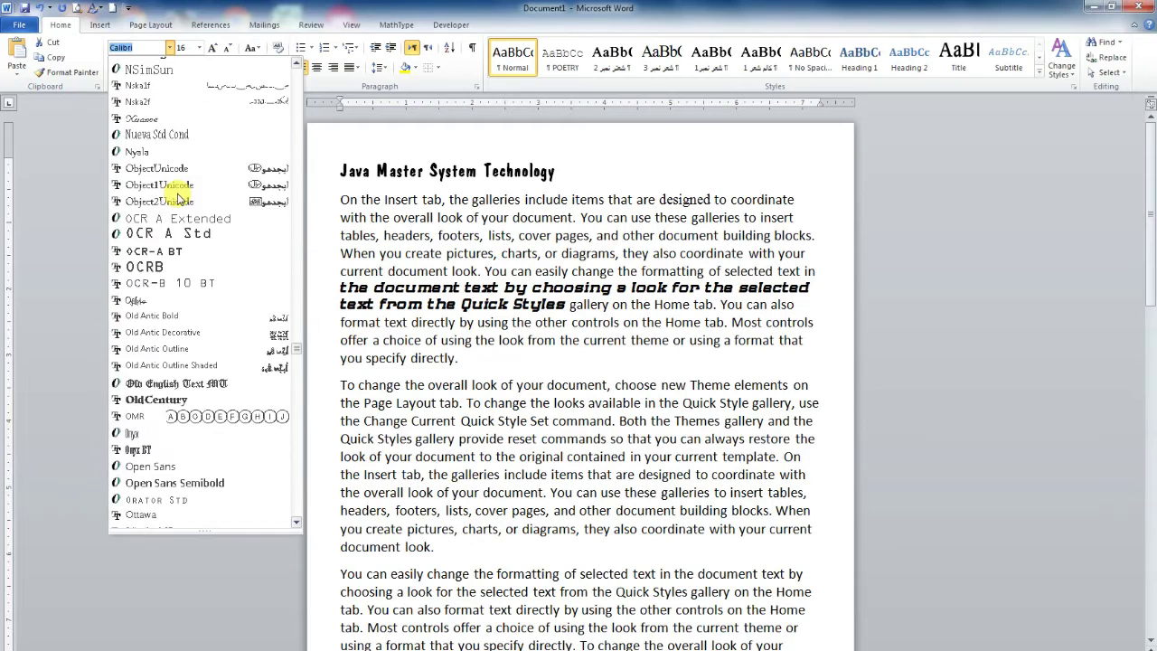
{"action": "scroll", "coordinate": [179, 198], "scroll_direction": "up", "scroll_amount": 7}
{"action": "scroll", "coordinate": [179, 198], "scroll_direction": "up", "scroll_amount": 3}
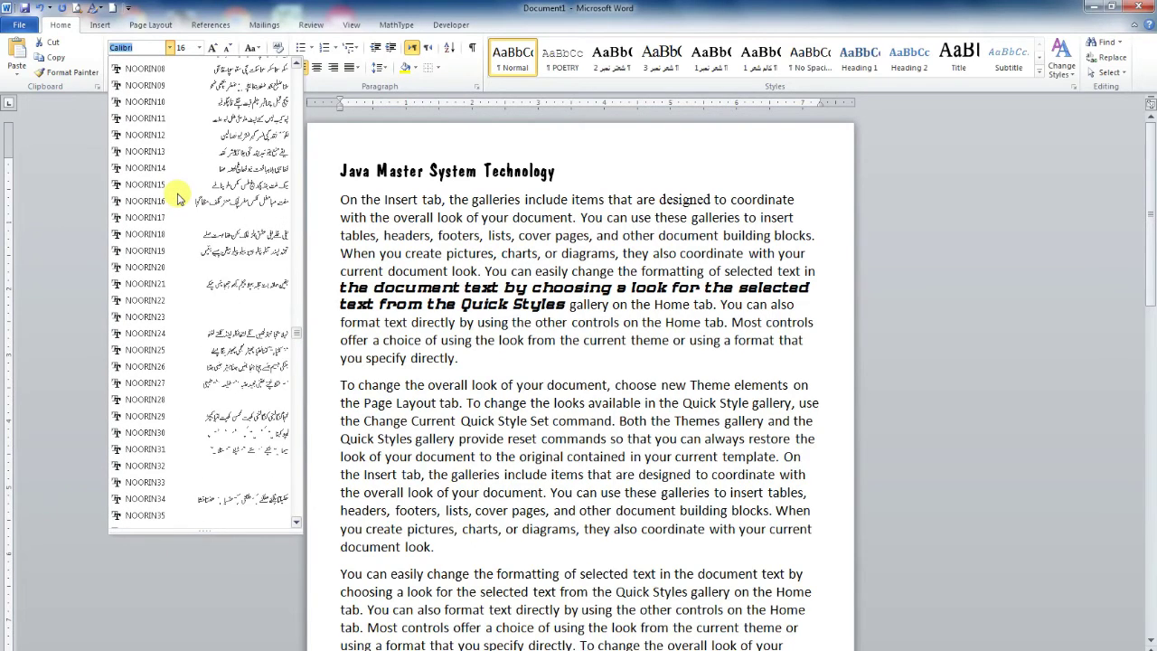
{"action": "scroll", "coordinate": [179, 198], "scroll_direction": "up", "scroll_amount": 7}
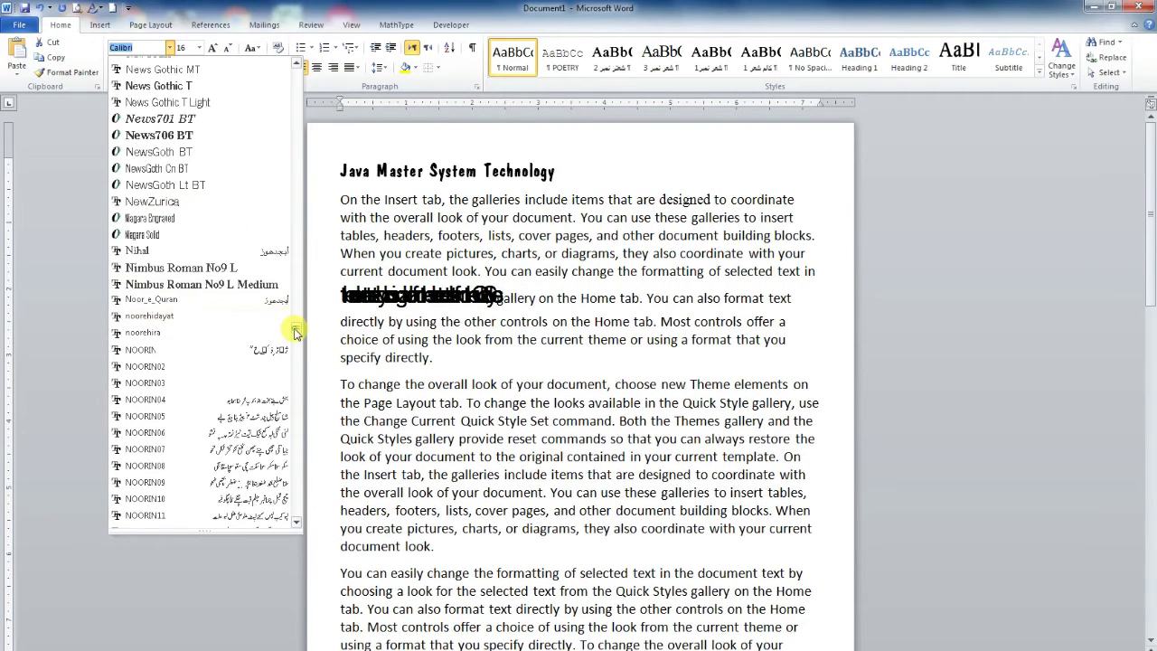
{"action": "scroll", "coordinate": [291, 233], "scroll_direction": "up", "scroll_amount": 5}
{"action": "left_click_drag", "start_coordinate": [291, 233], "coordinate": [294, 73]}
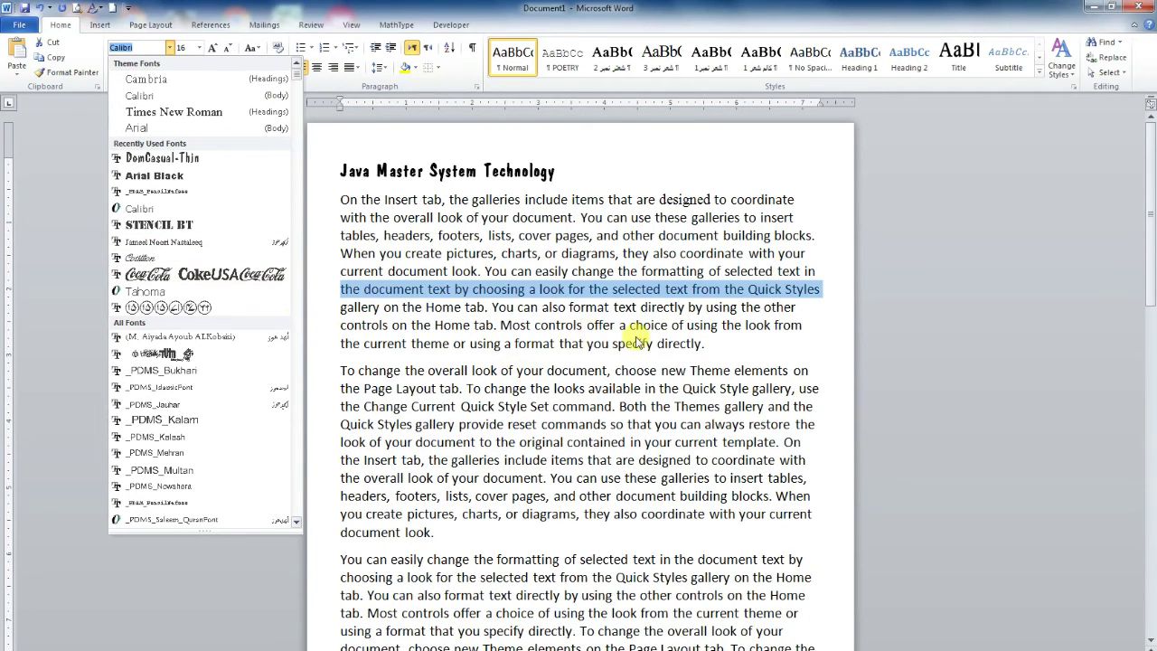
{"action": "key", "text": "Escape"}
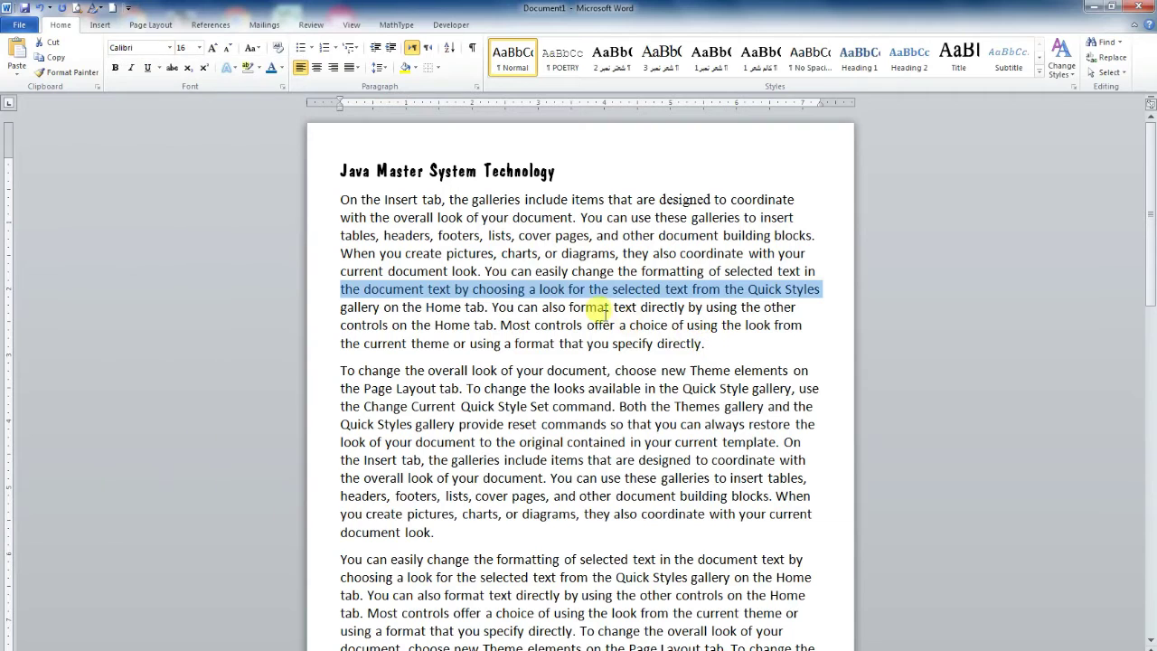
{"action": "left_click_drag", "start_coordinate": [714, 346], "coordinate": [348, 200]}
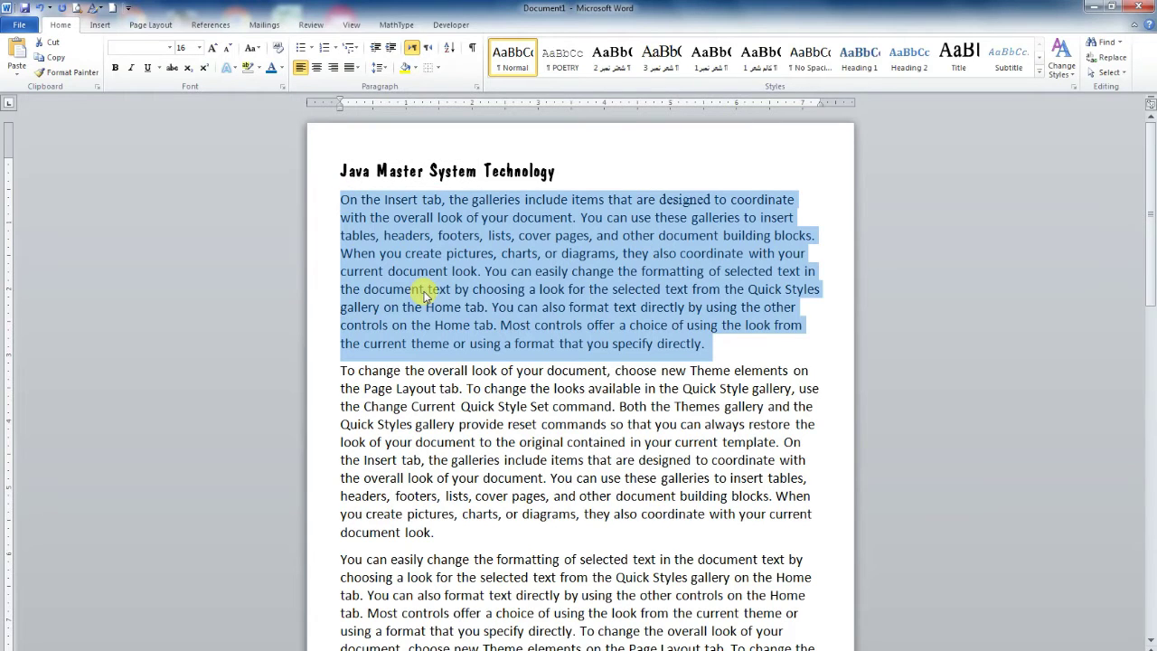
Set the first body paragraph's font to _PDMS_Saleem_QuranFont, after briefly trying Arial Black
{"action": "left_click", "coordinate": [172, 50]}
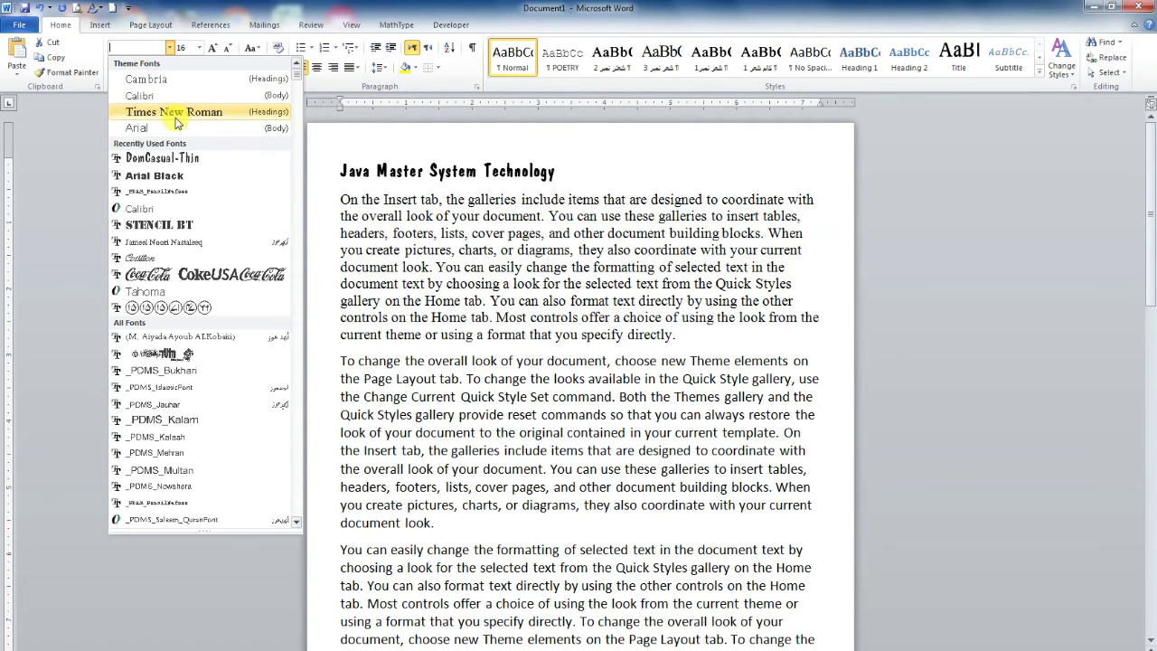
{"action": "left_click", "coordinate": [172, 177]}
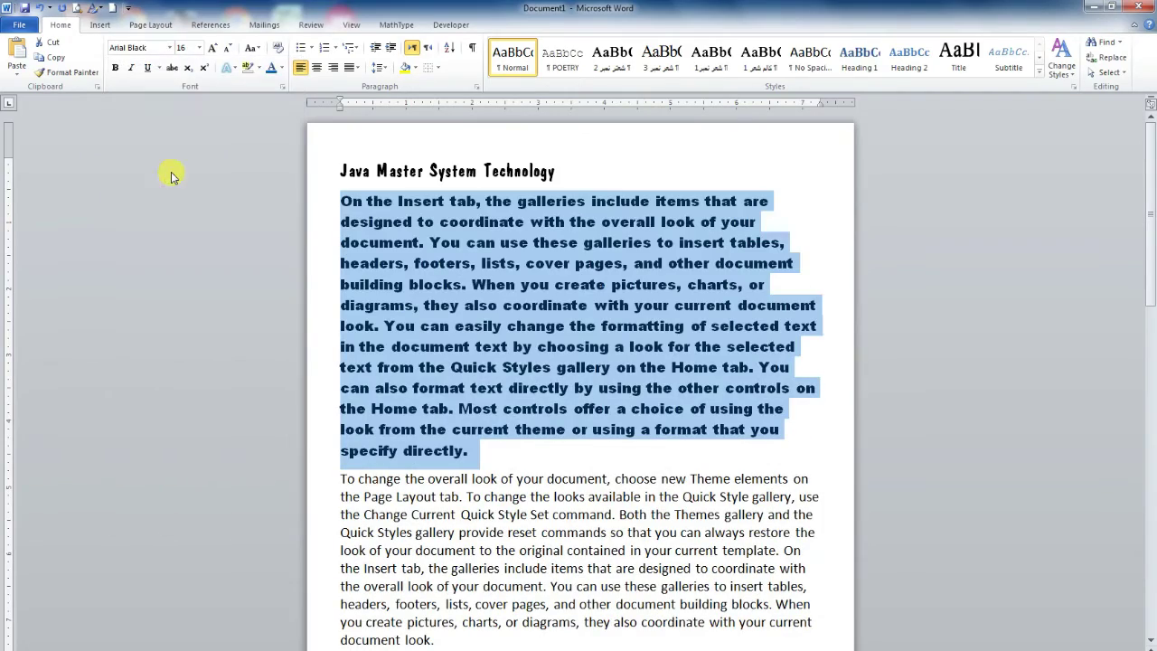
{"action": "left_click", "coordinate": [170, 50]}
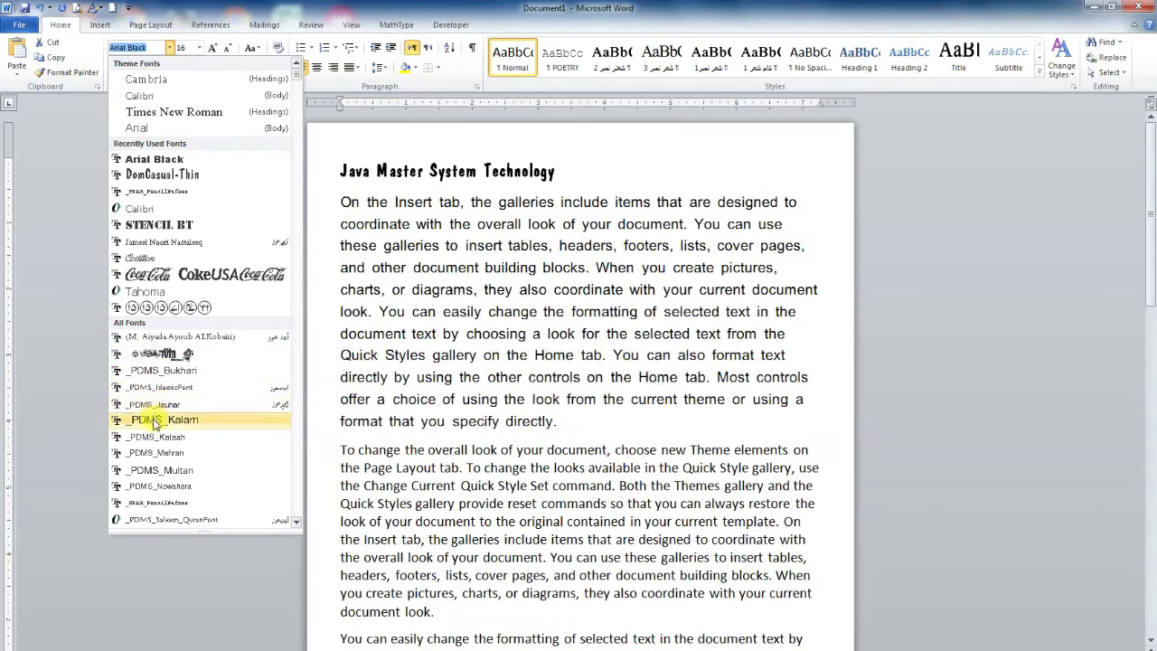
{"action": "left_click", "coordinate": [150, 522]}
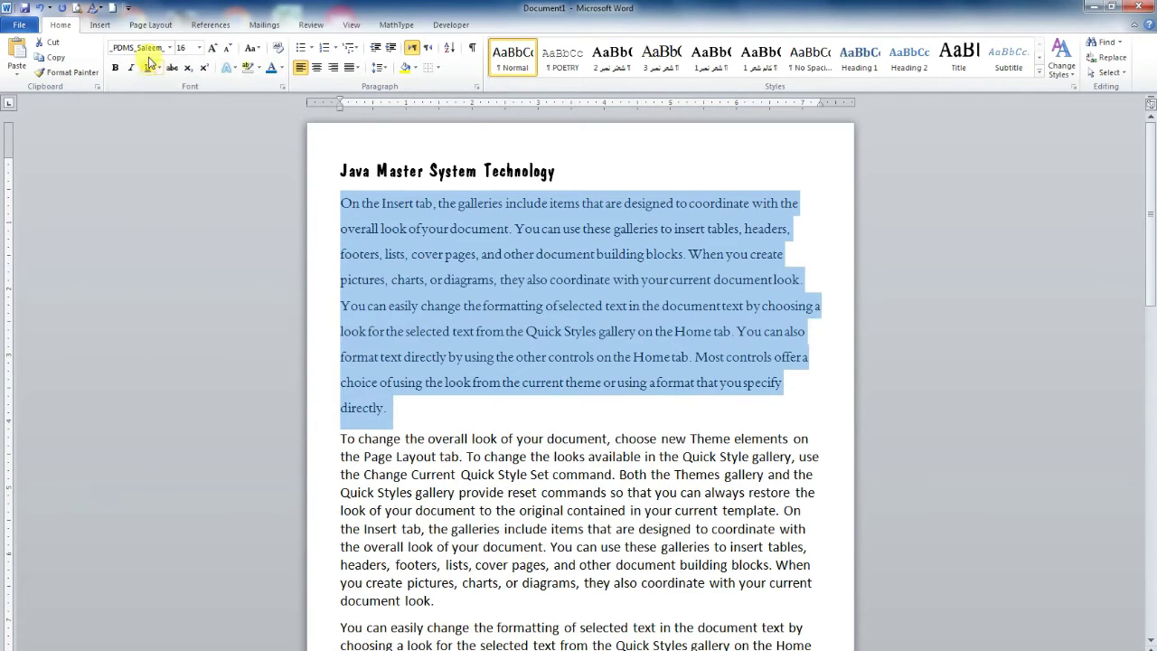
{"action": "left_click", "coordinate": [200, 50]}
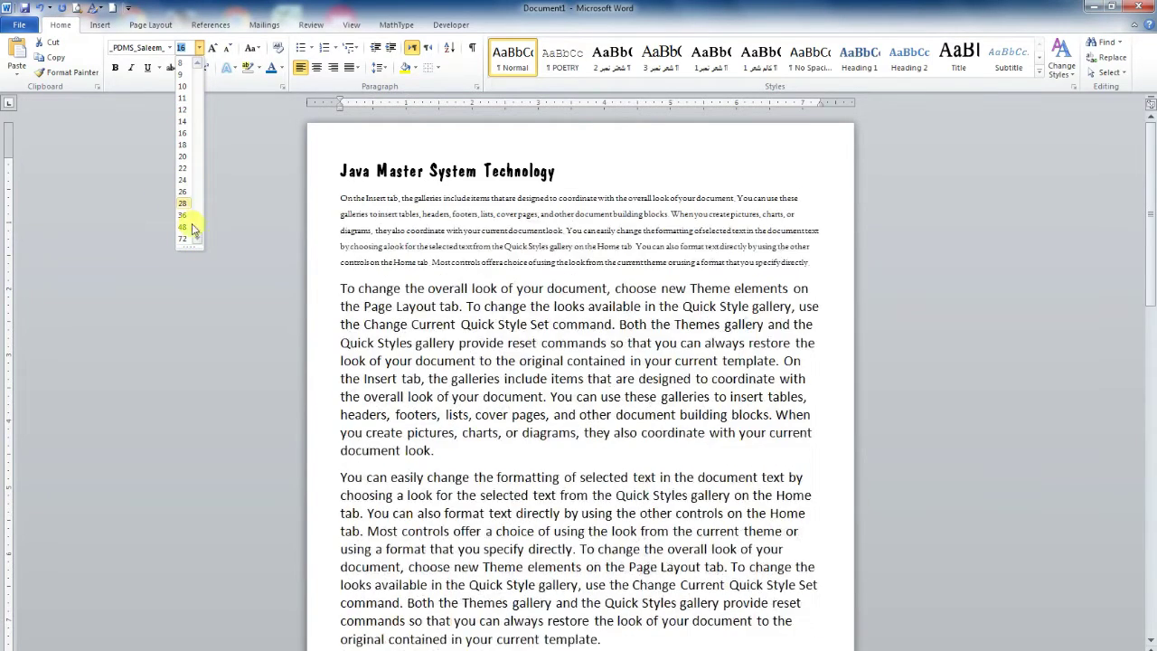
{"action": "left_click", "coordinate": [187, 240]}
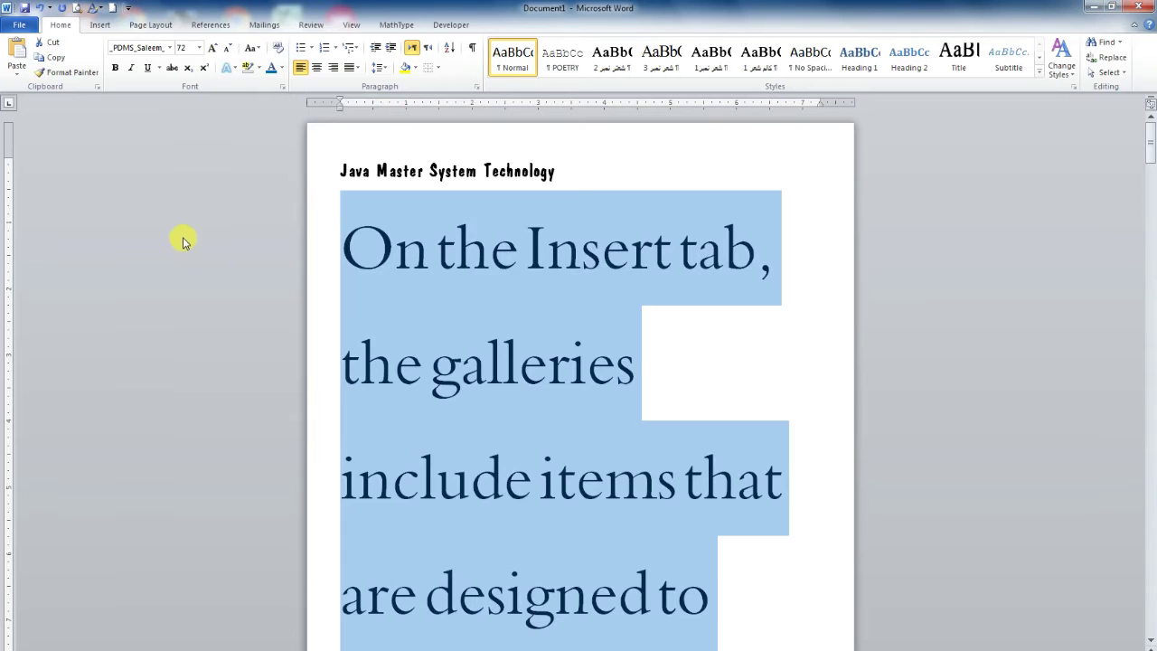
{"action": "left_click", "coordinate": [185, 47]}
{"action": "type", "text": "122"}
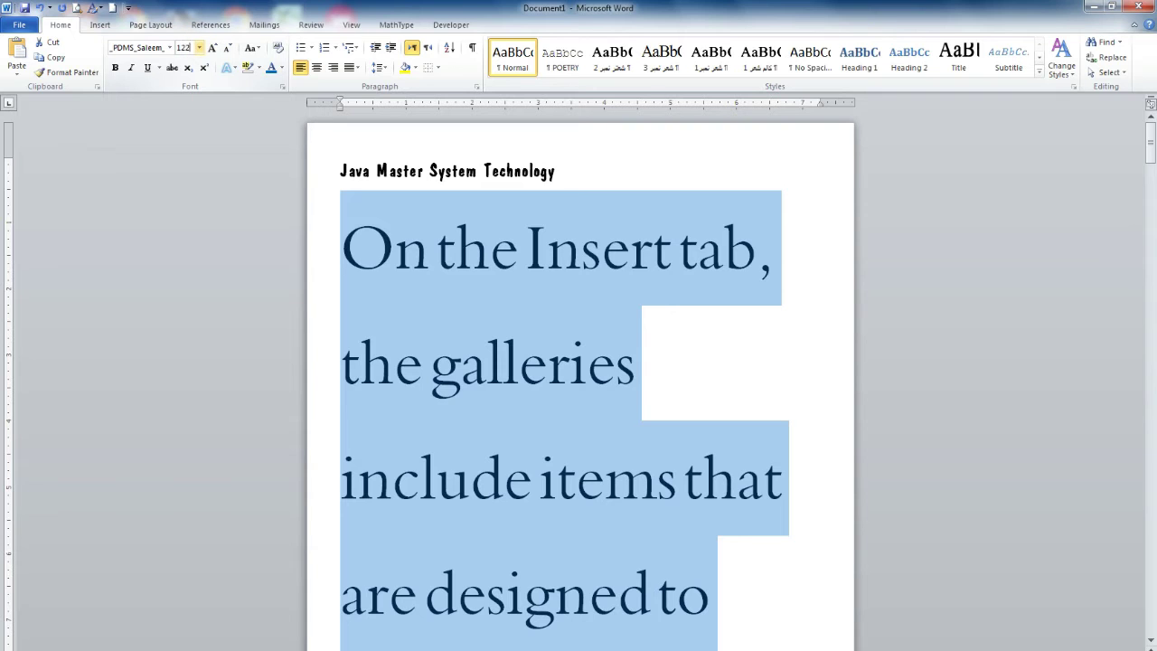
{"action": "key", "text": "Return"}
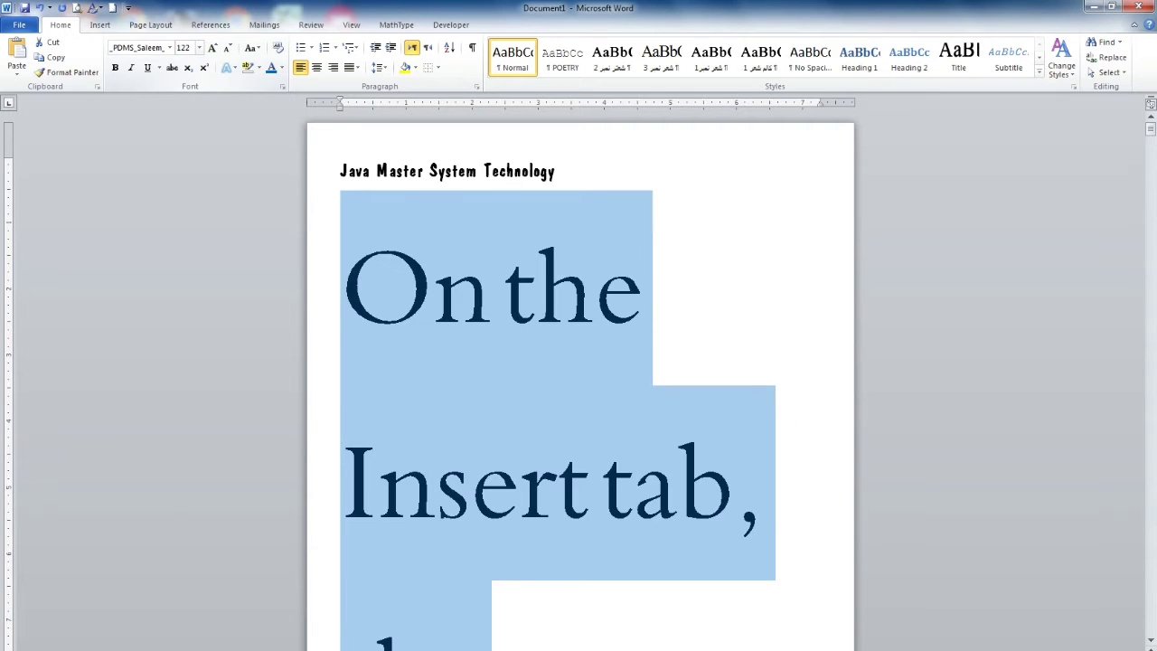
{"action": "left_click", "coordinate": [192, 47]}
{"action": "type", "text": "16"}
{"action": "key", "text": "Return"}
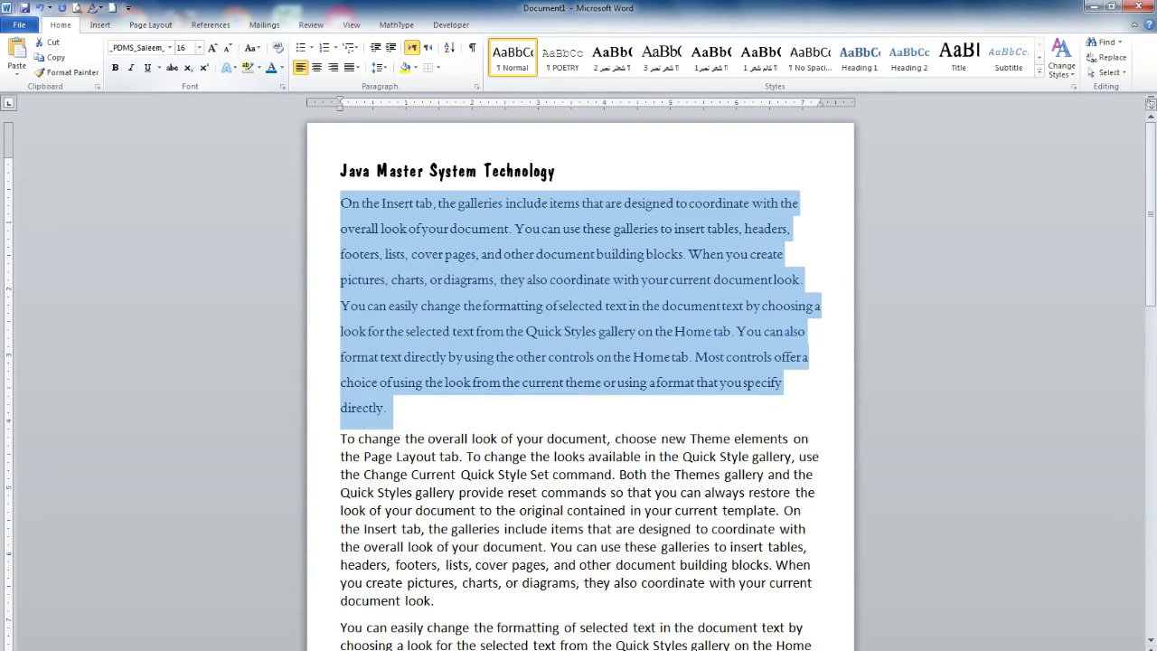
Apply Times New Roman to the title 'Java Master System Technology', then select the first paragraph
{"action": "left_click", "coordinate": [391, 405]}
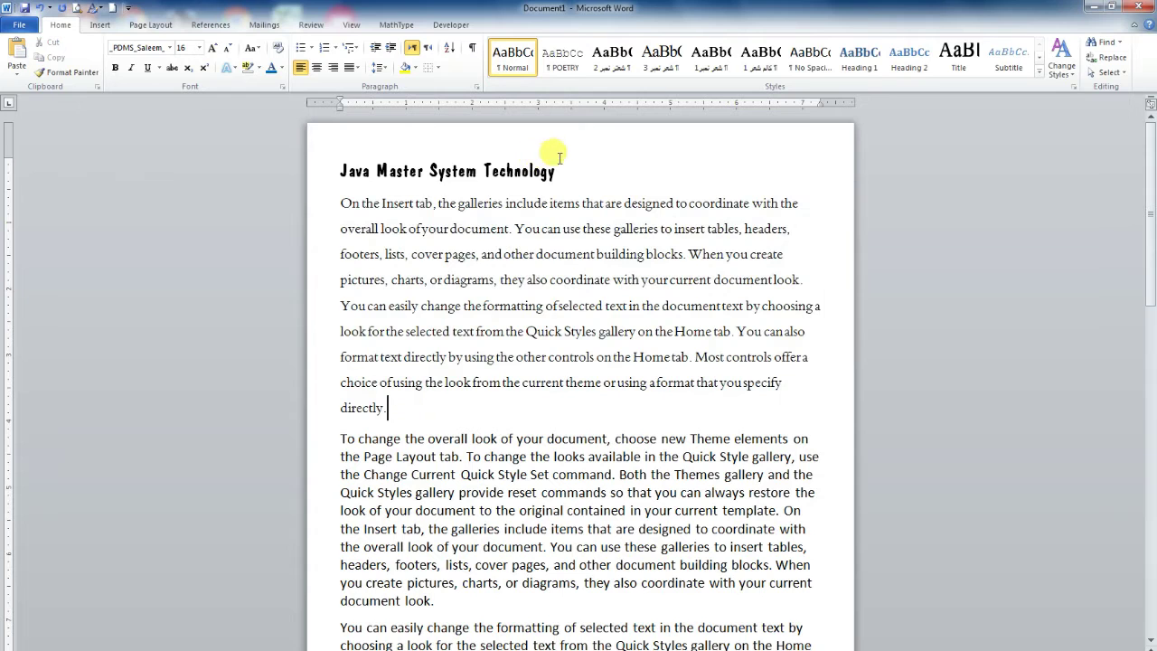
{"action": "left_click_drag", "start_coordinate": [559, 162], "coordinate": [333, 171]}
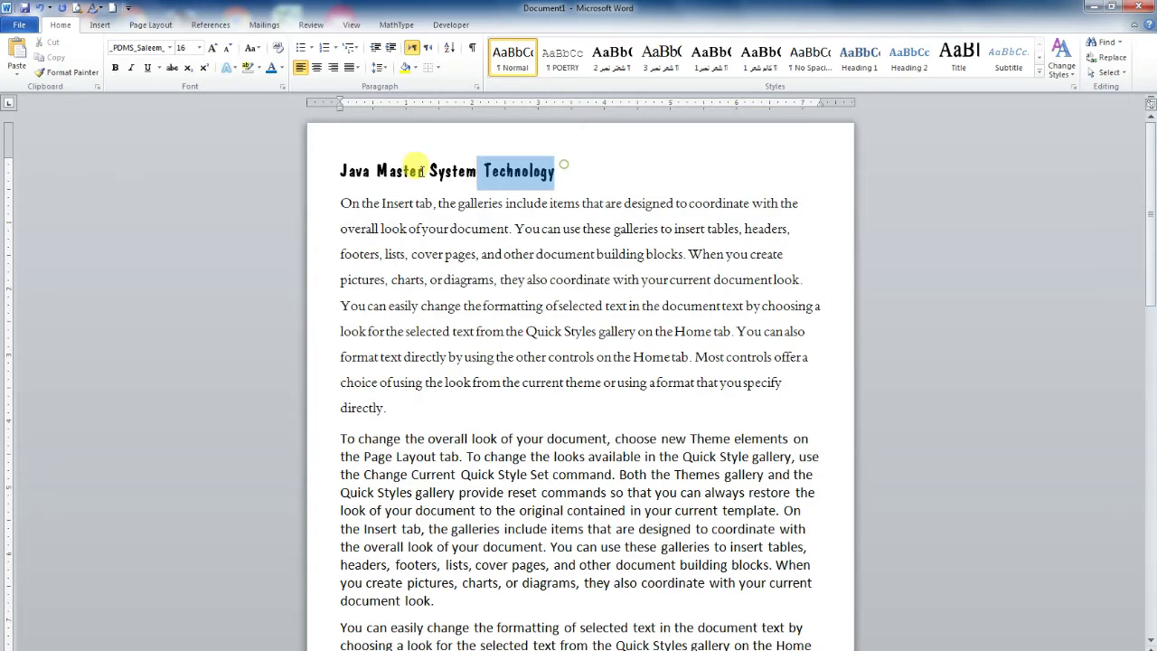
{"action": "left_click", "coordinate": [170, 50]}
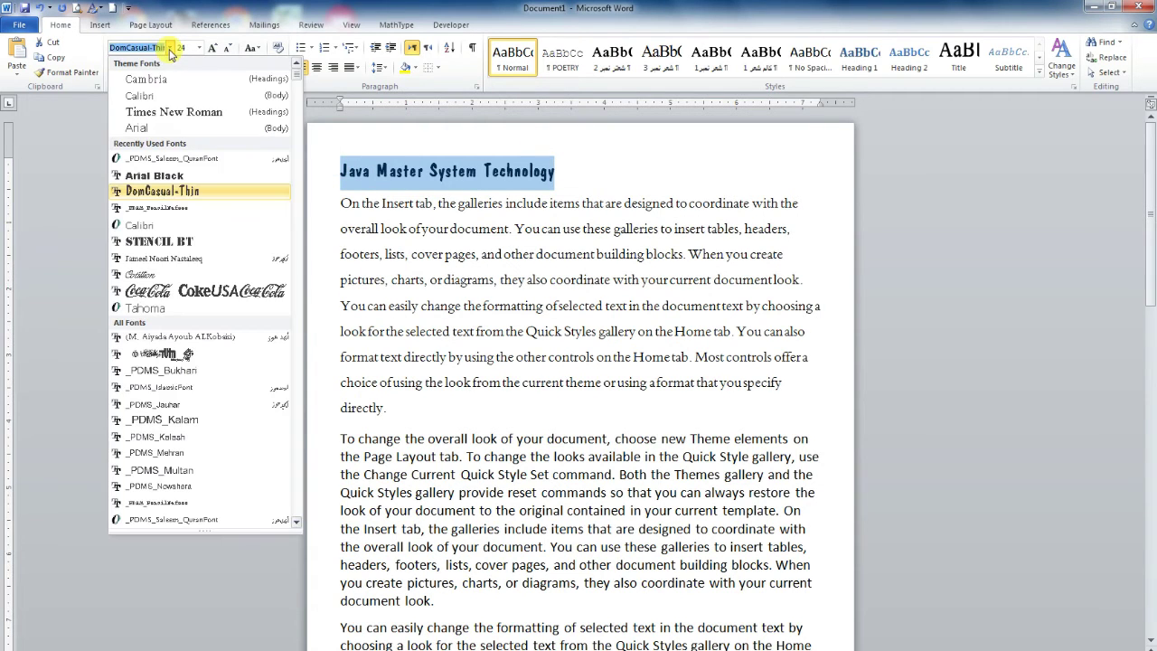
{"action": "left_click", "coordinate": [165, 111]}
{"action": "left_click", "coordinate": [441, 404]}
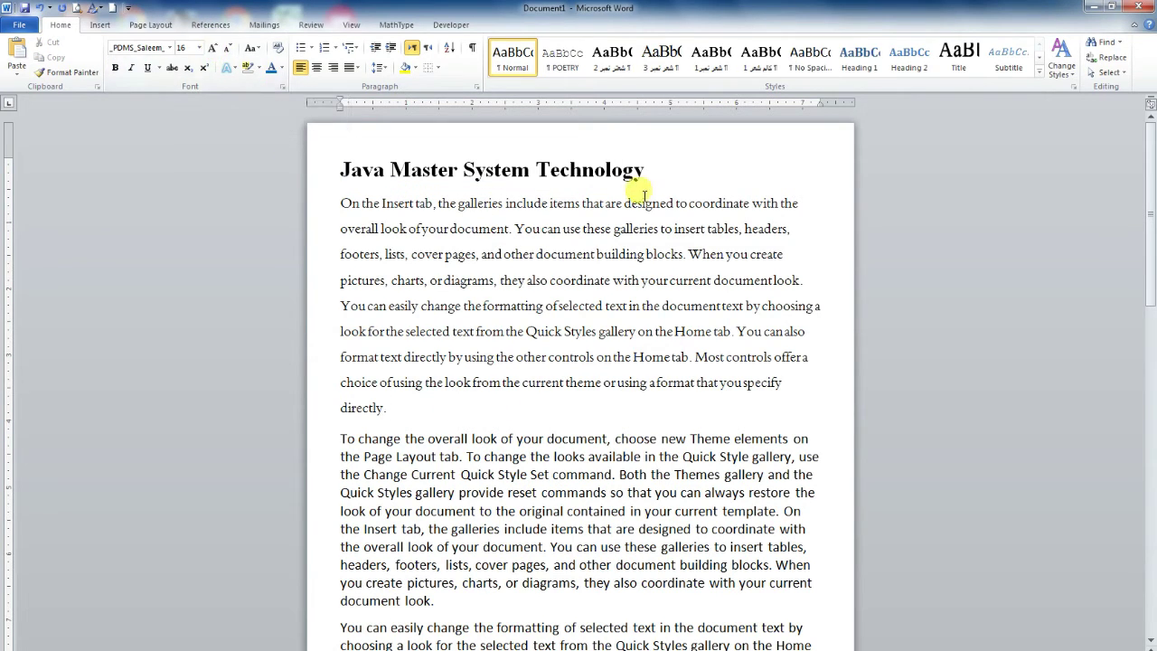
{"action": "mouse_move", "coordinate": [418, 403]}
{"action": "left_mouse_down"}
{"action": "mouse_move", "coordinate": [369, 359]}
{"action": "mouse_move", "coordinate": [341, 203]}
{"action": "left_mouse_up"}
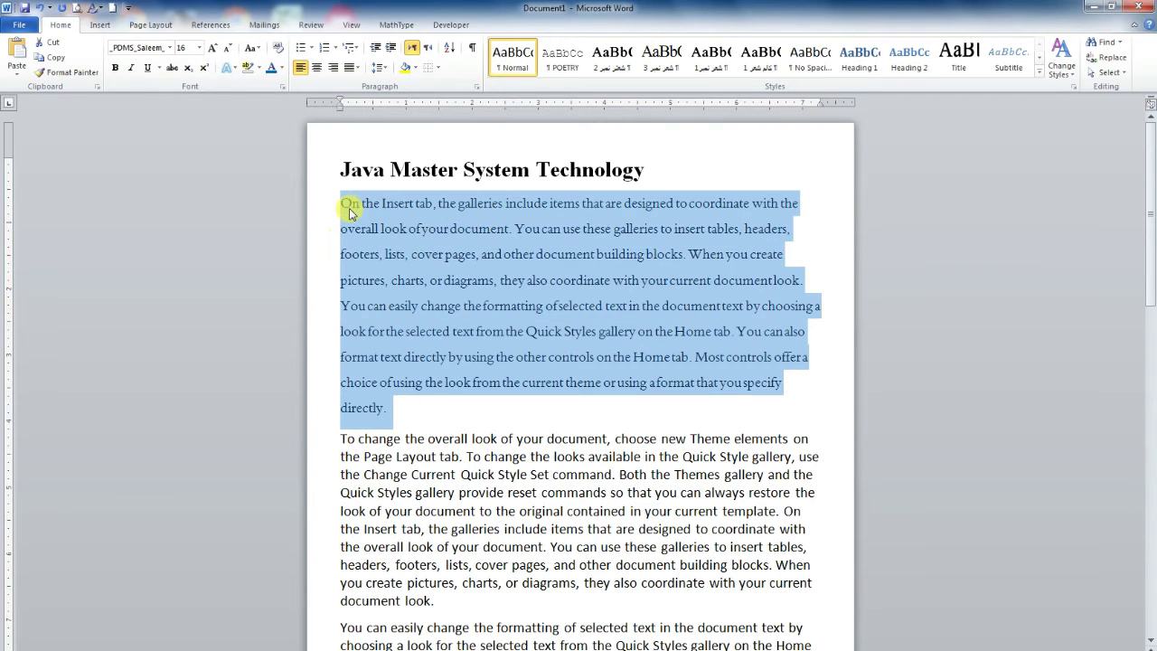
{"action": "left_click", "coordinate": [214, 48]}
{"action": "left_click", "coordinate": [214, 48]}
{"action": "left_click", "coordinate": [214, 48]}
{"action": "left_click", "coordinate": [214, 48]}
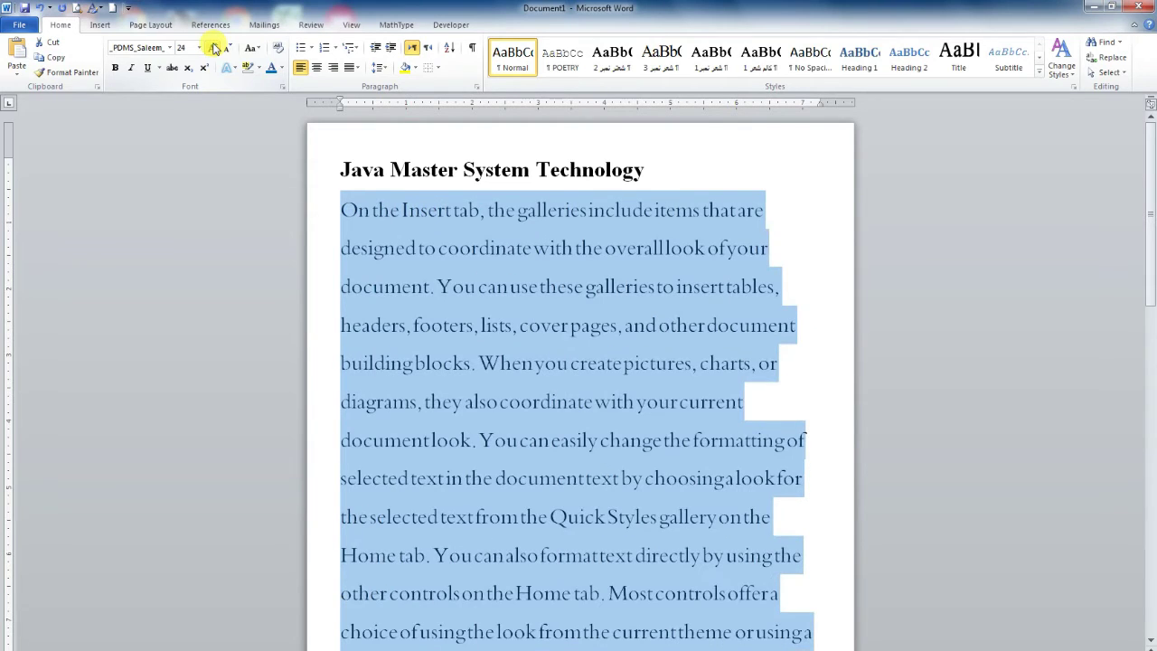
{"action": "left_click", "coordinate": [225, 50]}
{"action": "left_click", "coordinate": [225, 50]}
{"action": "left_click", "coordinate": [225, 50]}
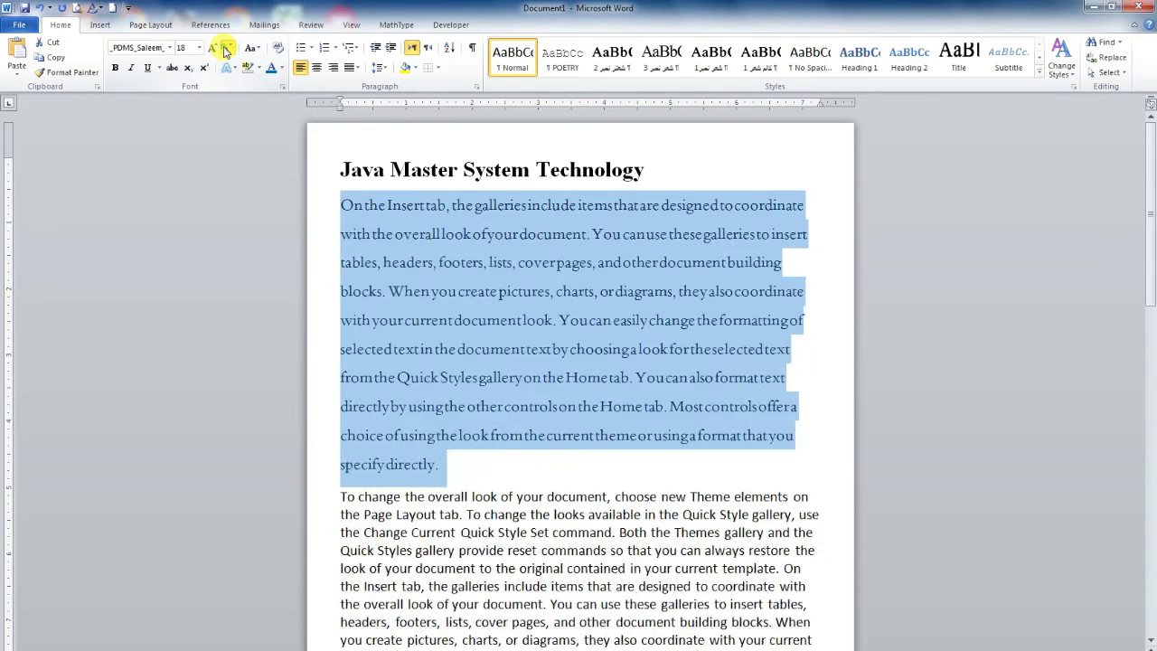
{"action": "left_click", "coordinate": [225, 50]}
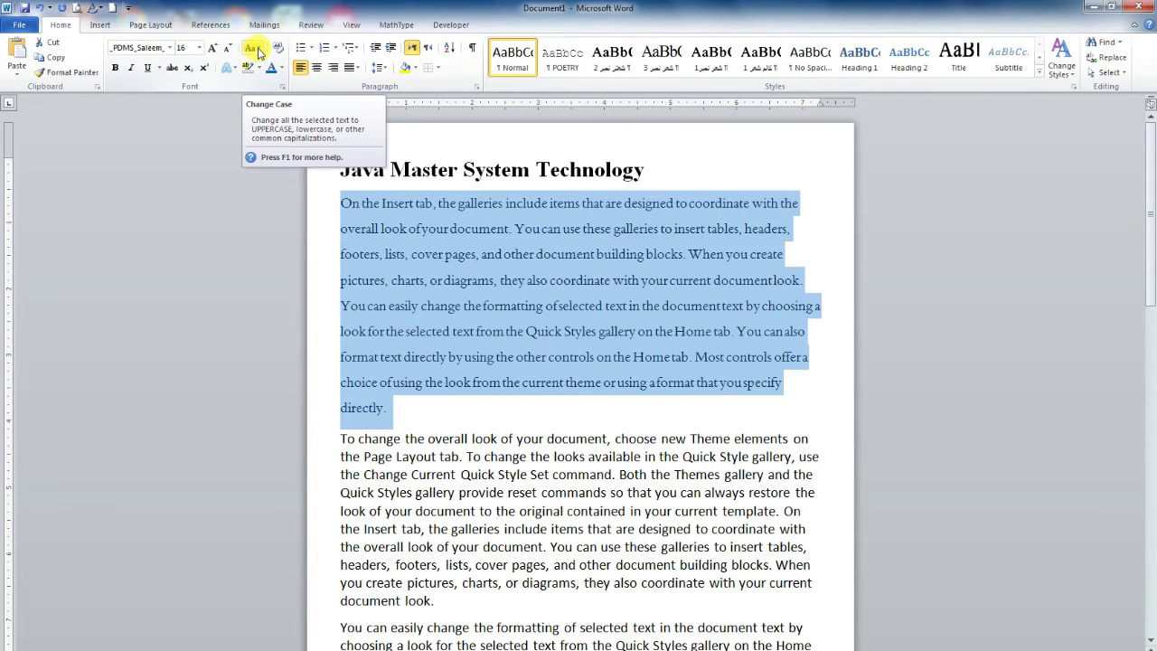
Cycle the first paragraph through lowercase and UPPERCASE, finishing with Sentence case
{"action": "left_click", "coordinate": [257, 51]}
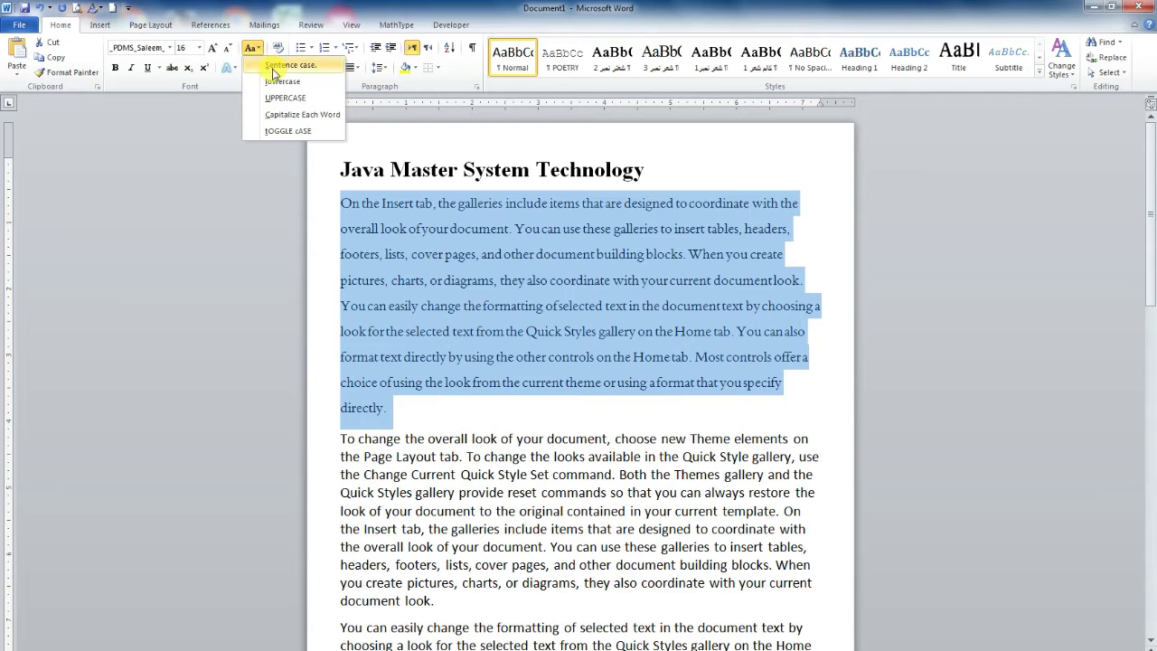
{"action": "left_click", "coordinate": [282, 83]}
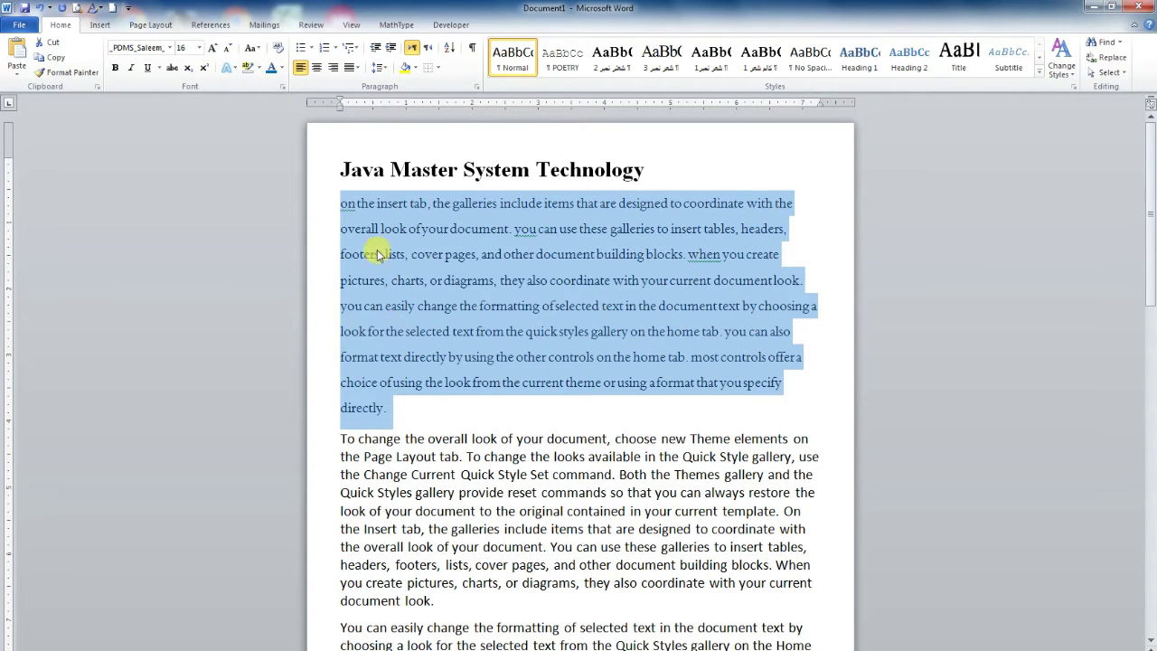
{"action": "left_click", "coordinate": [256, 47]}
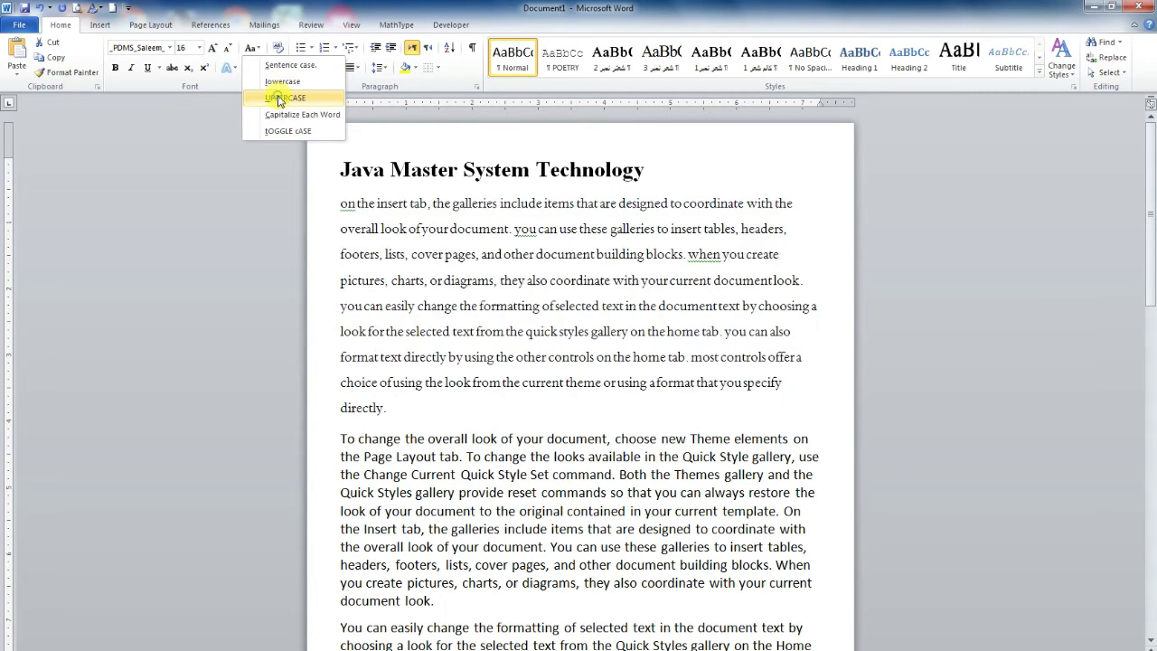
{"action": "left_click", "coordinate": [282, 97]}
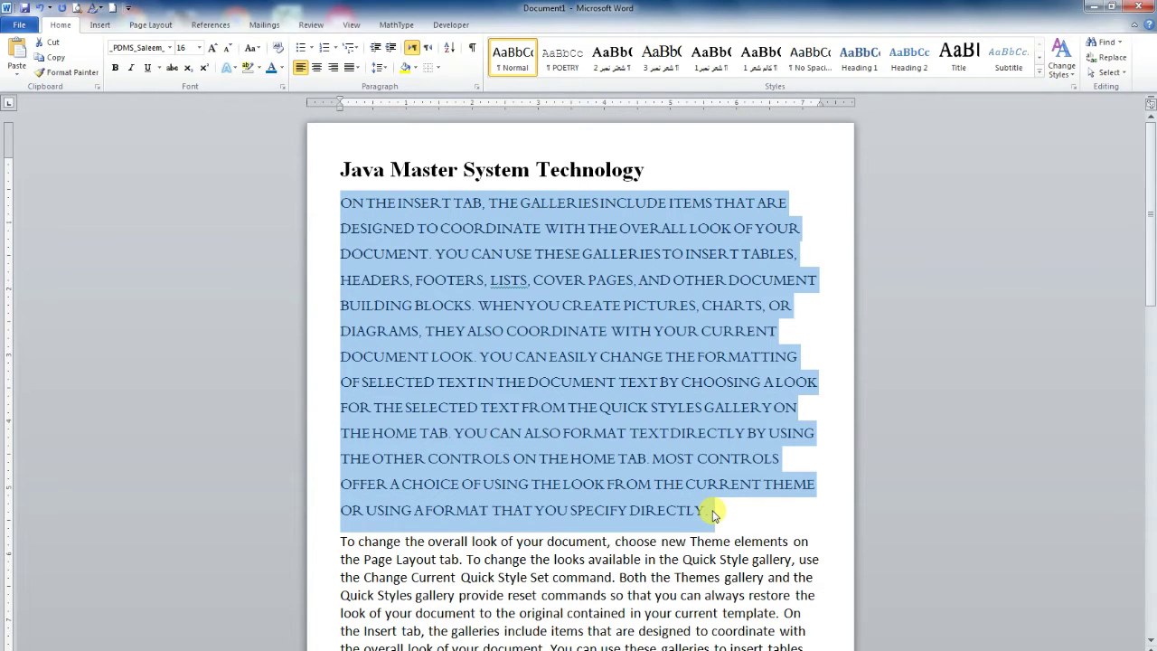
{"action": "left_click", "coordinate": [256, 48]}
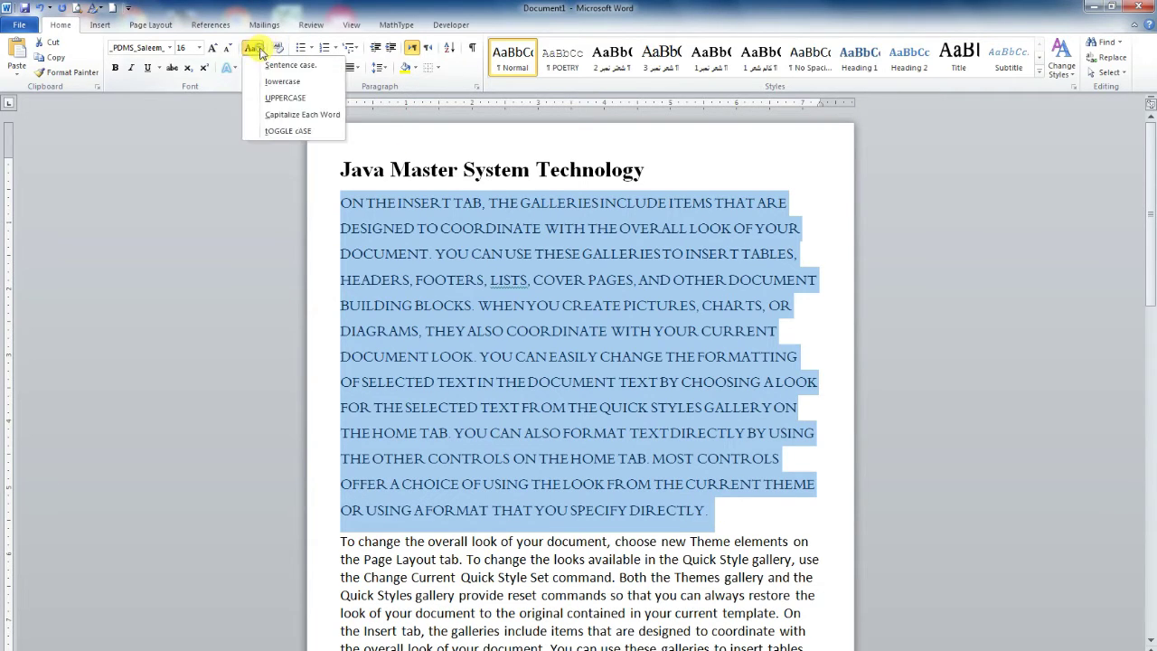
{"action": "left_click", "coordinate": [282, 132]}
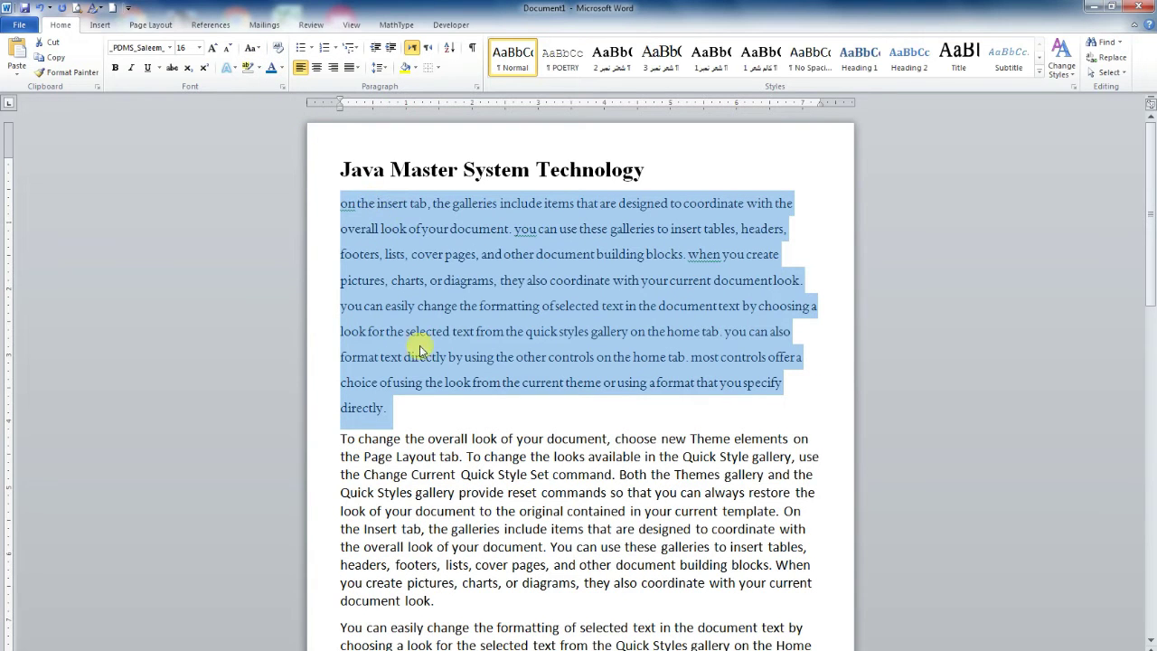
{"action": "left_click", "coordinate": [254, 48]}
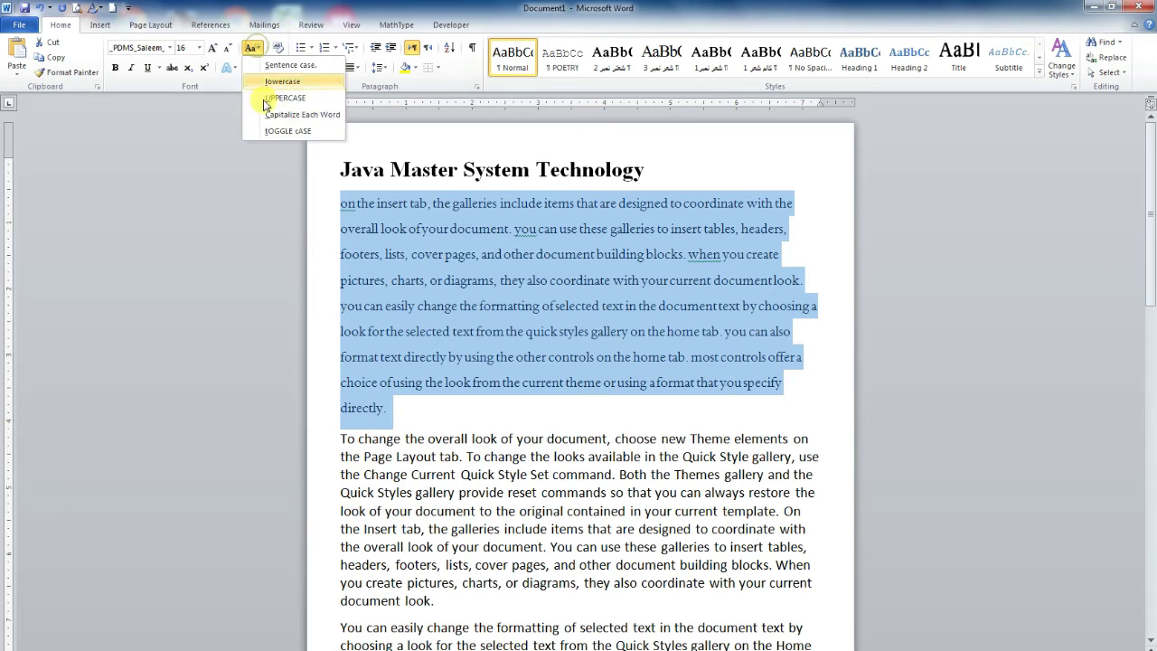
{"action": "left_click", "coordinate": [268, 133]}
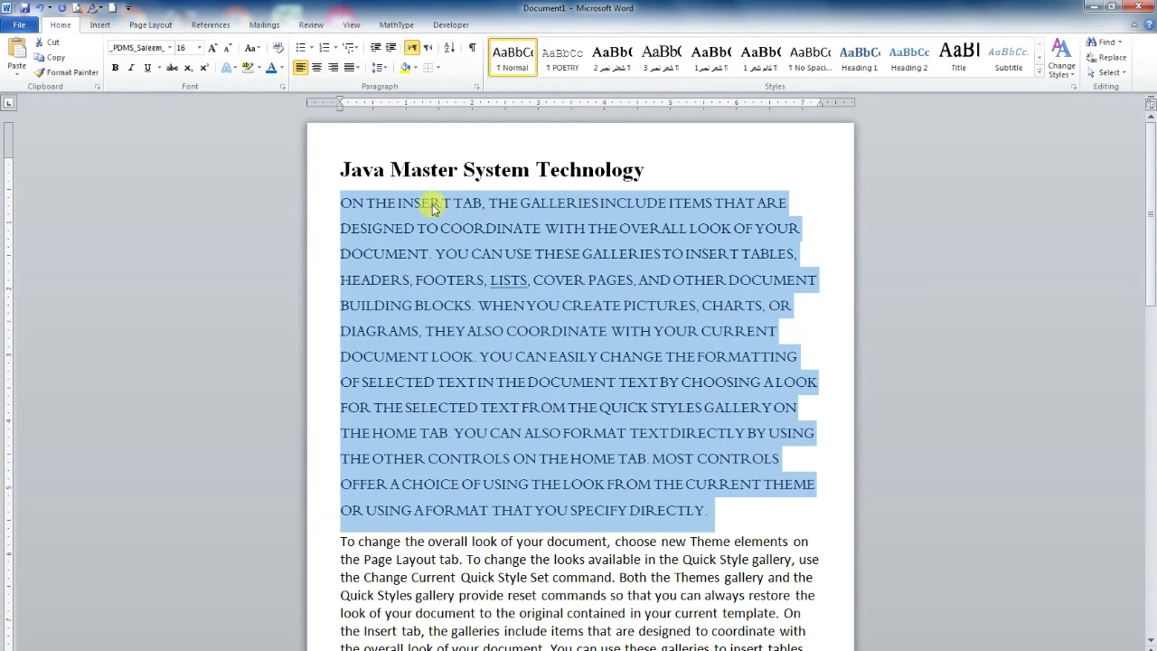
{"action": "left_click", "coordinate": [251, 47]}
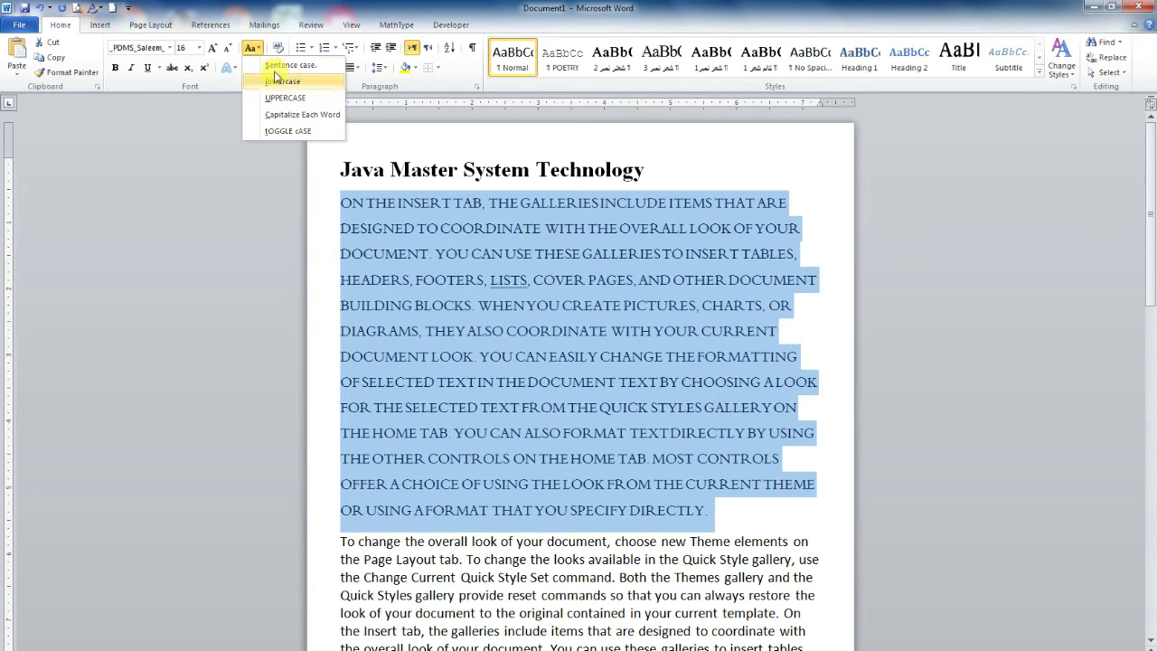
{"action": "left_click", "coordinate": [281, 66]}
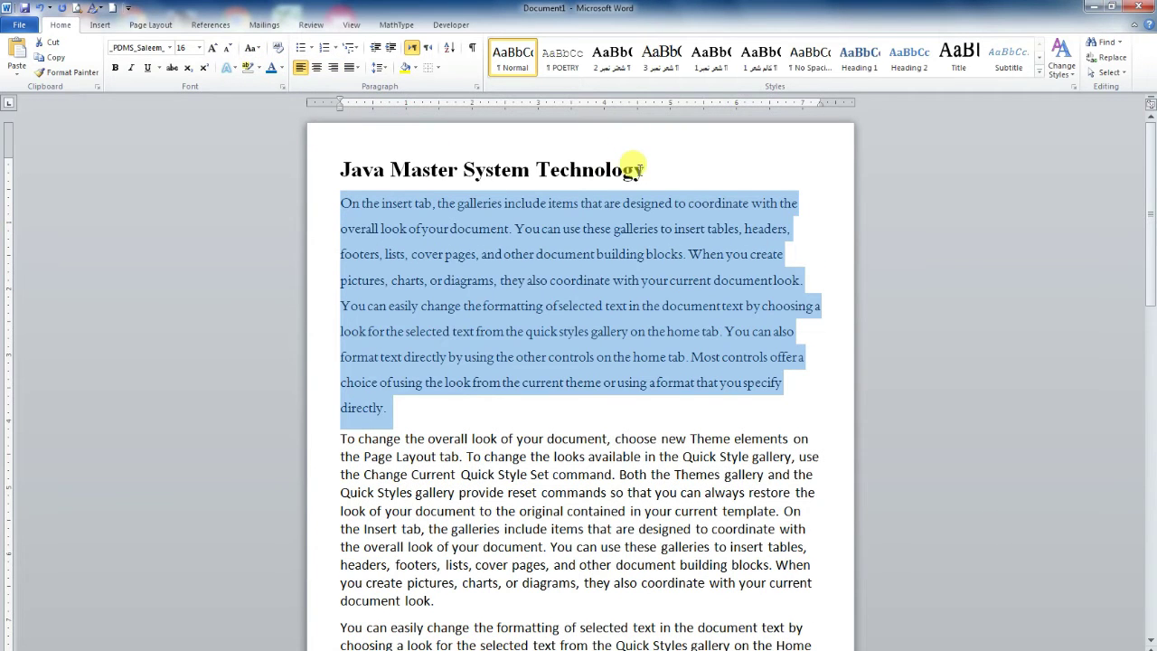
{"action": "left_click_drag", "start_coordinate": [645, 168], "coordinate": [342, 169]}
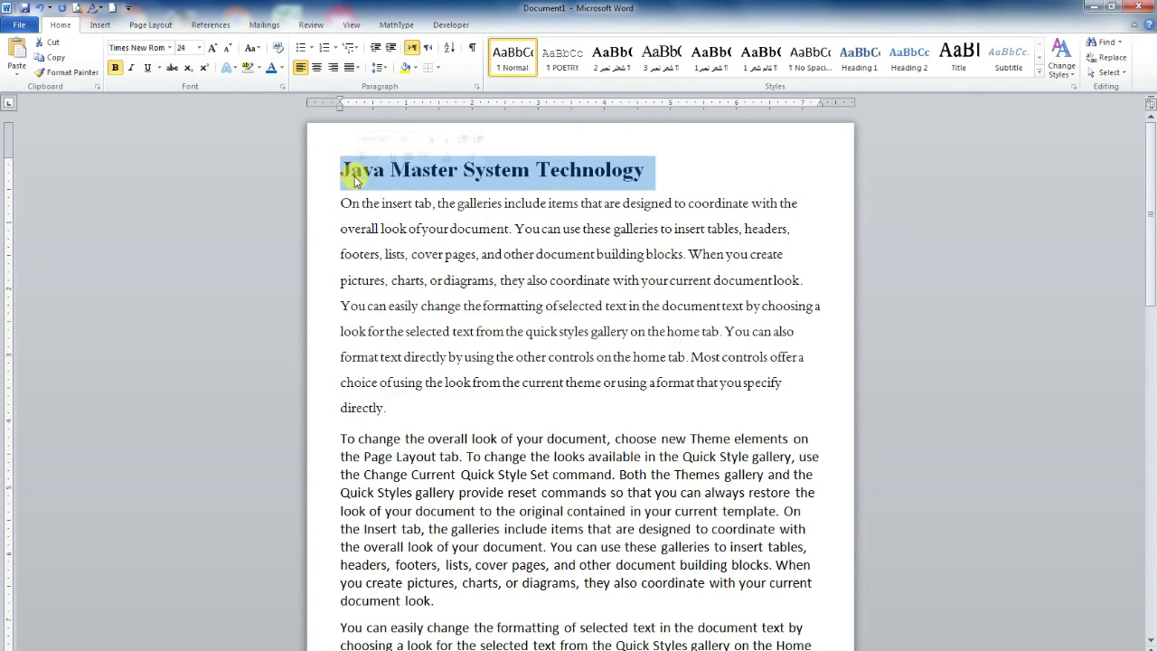
{"action": "left_click", "coordinate": [251, 47]}
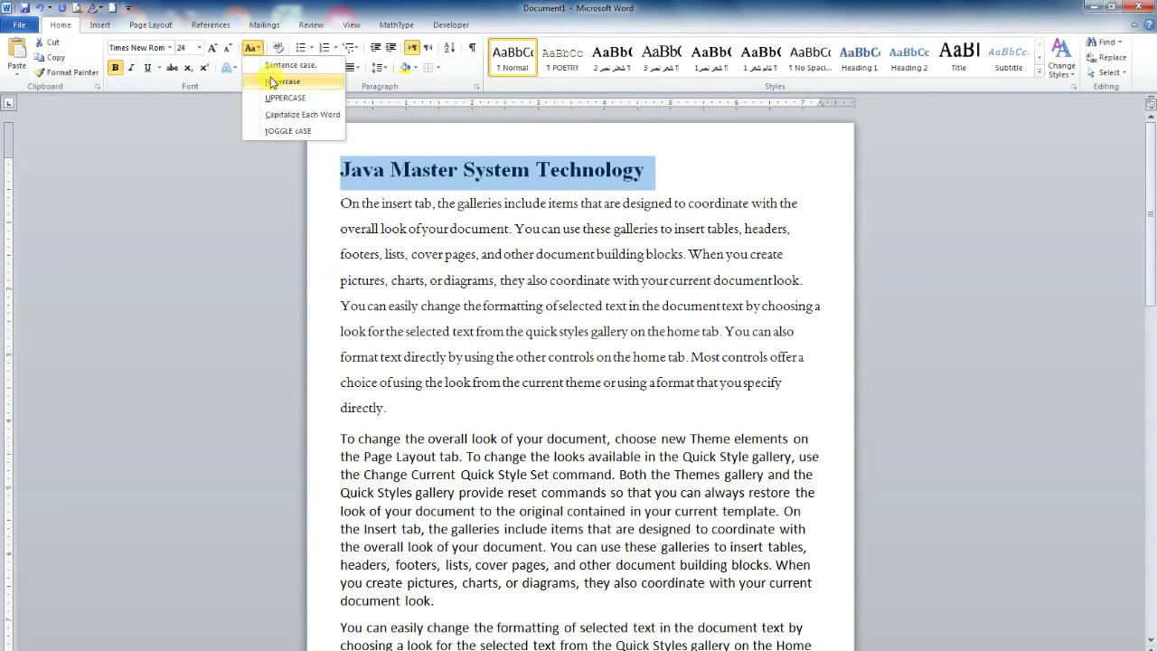
{"action": "left_click", "coordinate": [273, 86]}
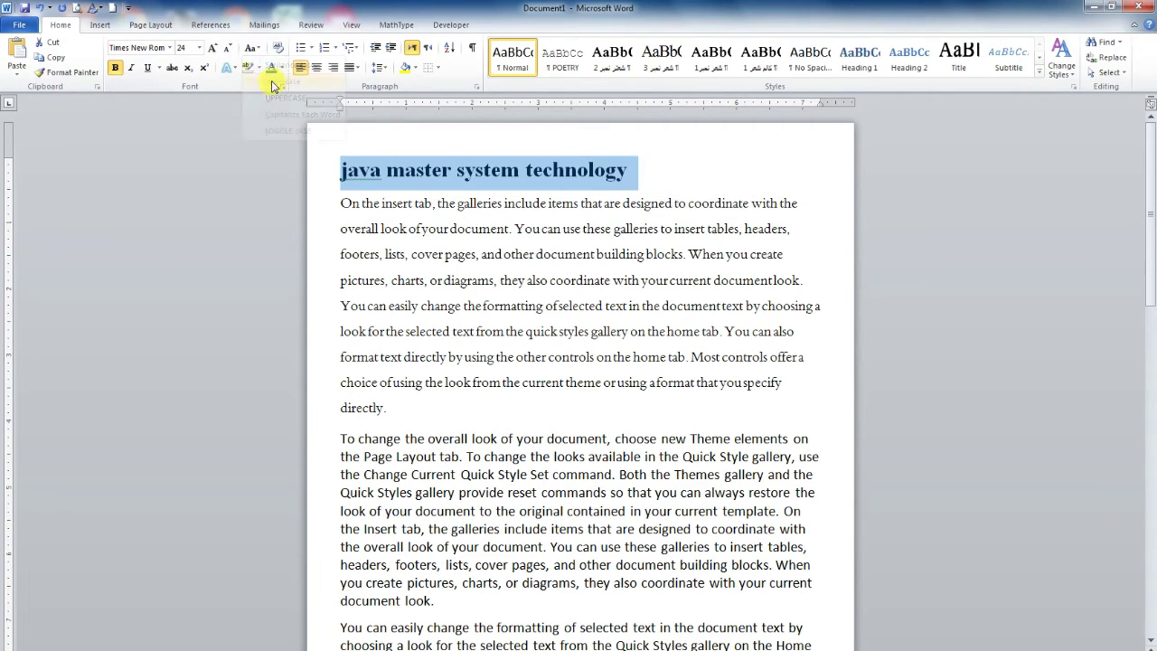
{"action": "left_click", "coordinate": [253, 47]}
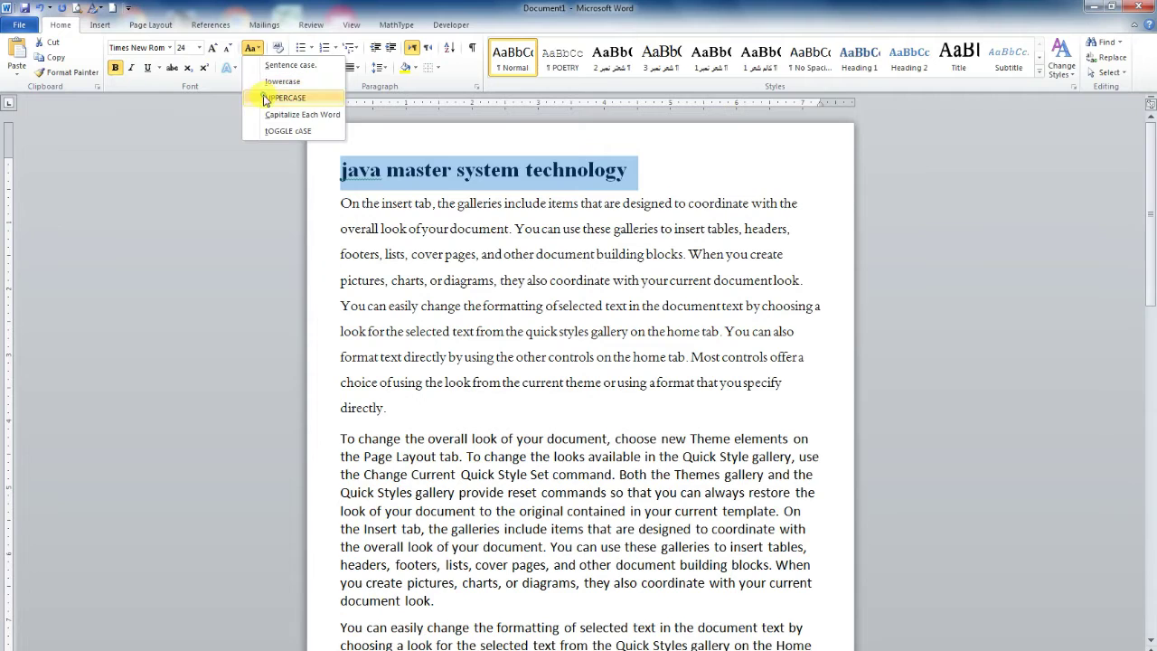
{"action": "left_click", "coordinate": [272, 97]}
{"action": "left_click", "coordinate": [254, 49]}
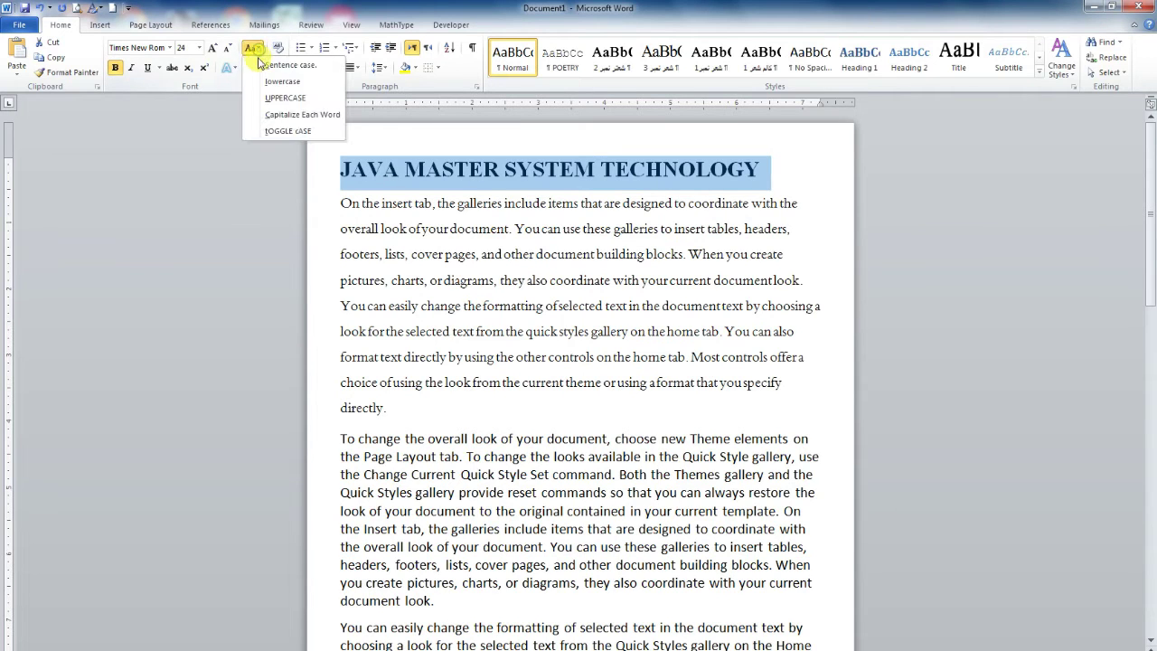
{"action": "left_click", "coordinate": [271, 115]}
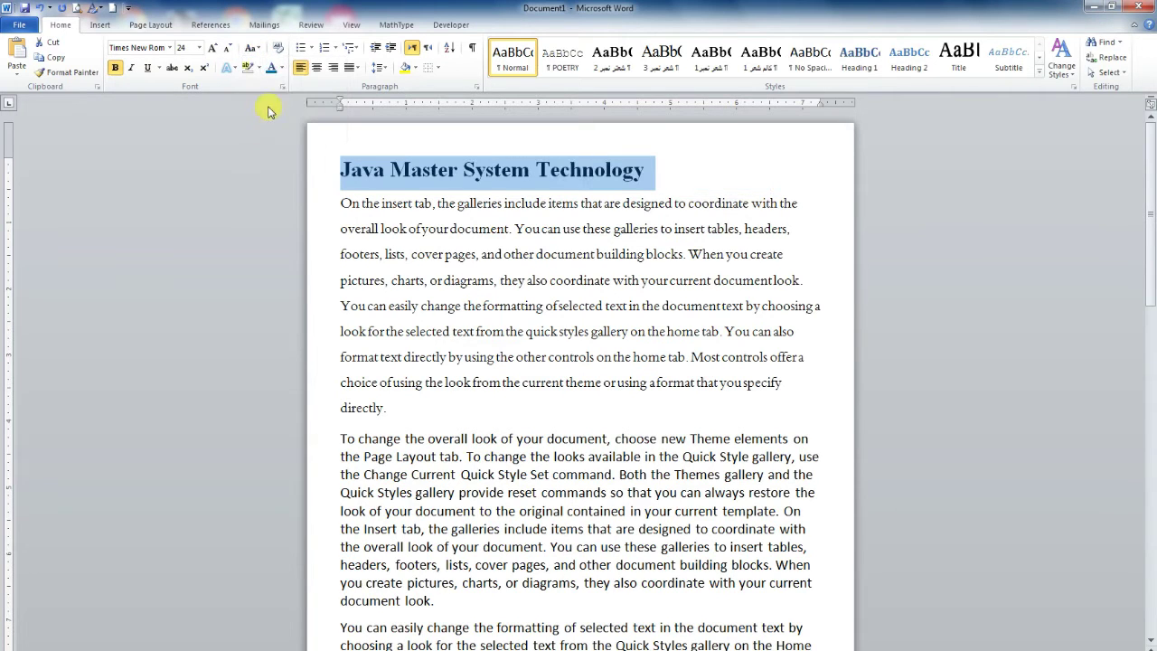
{"action": "left_click", "coordinate": [259, 52]}
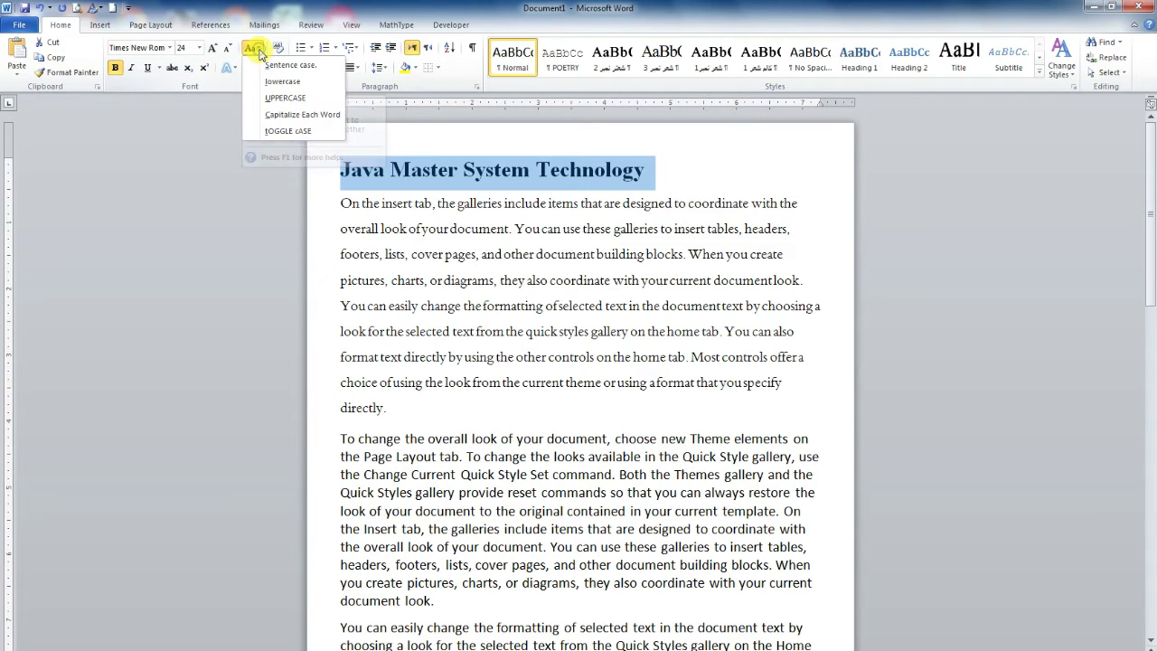
{"action": "left_click", "coordinate": [282, 134]}
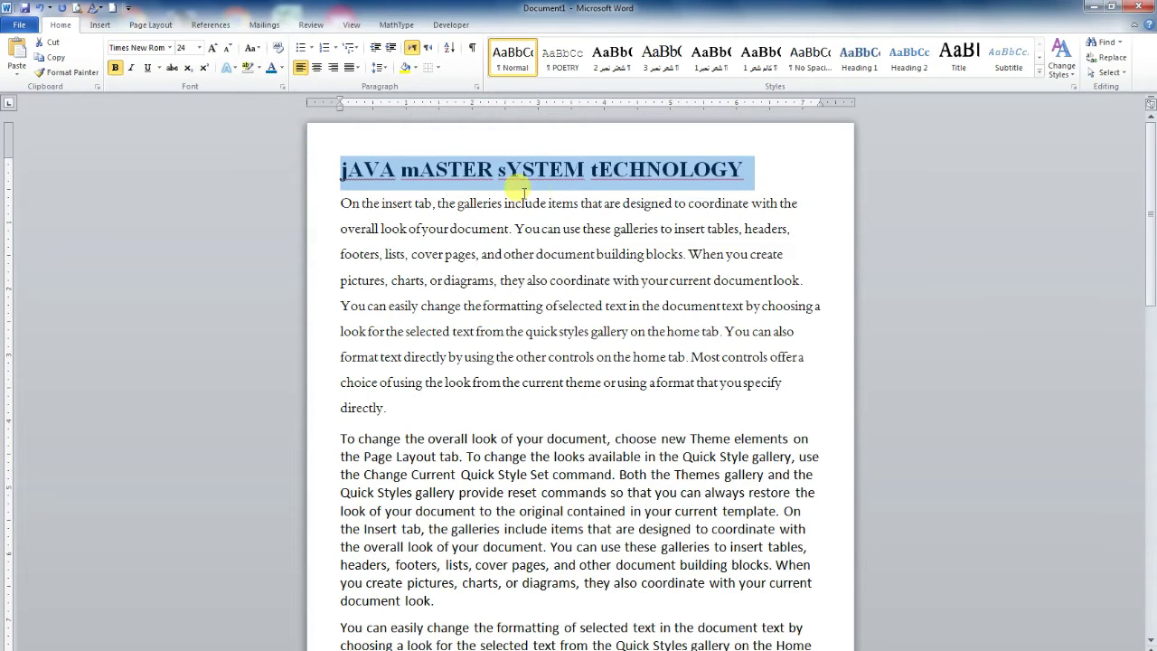
{"action": "left_click", "coordinate": [256, 53]}
{"action": "left_click", "coordinate": [272, 70]}
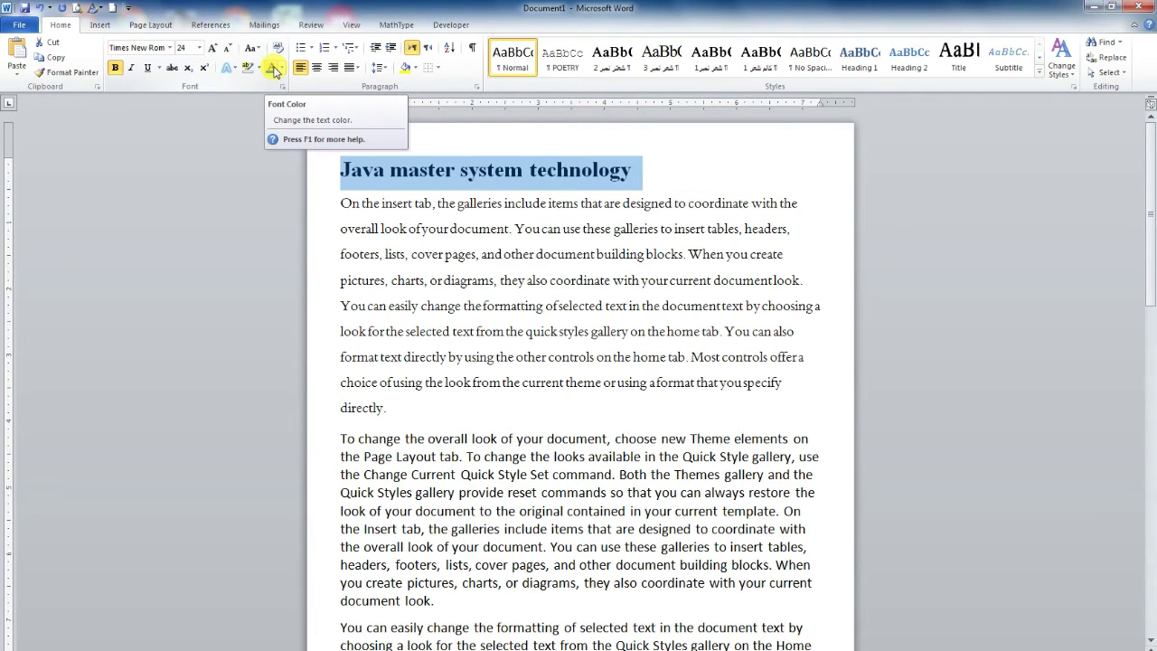
{"action": "left_click", "coordinate": [251, 47]}
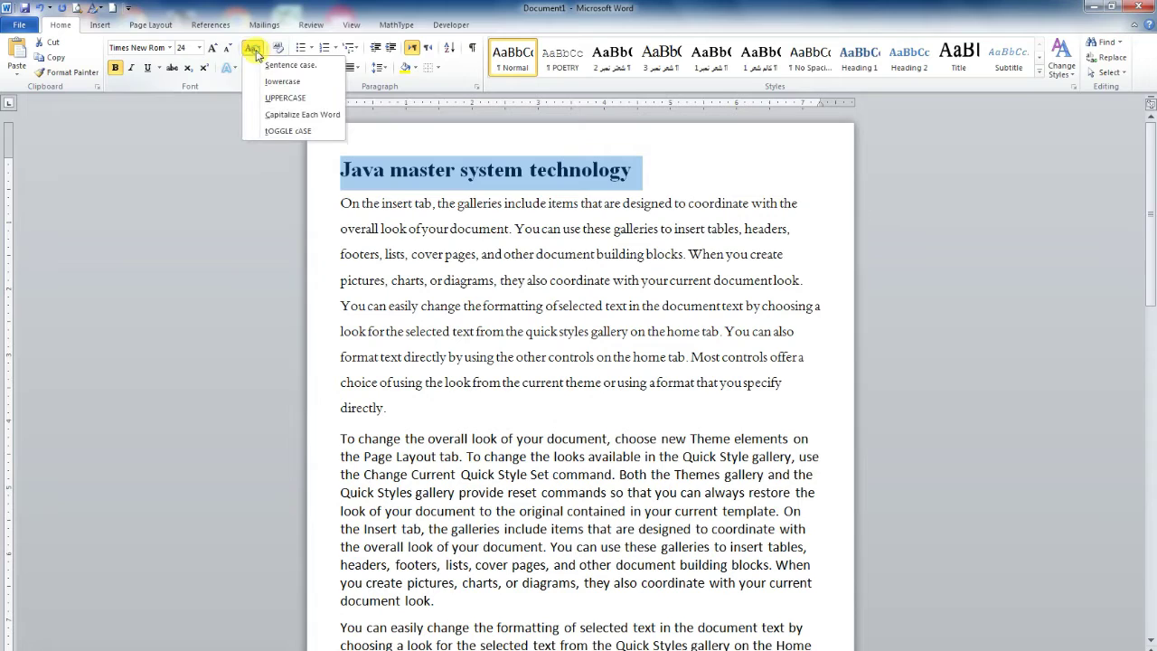
{"action": "left_click", "coordinate": [270, 116]}
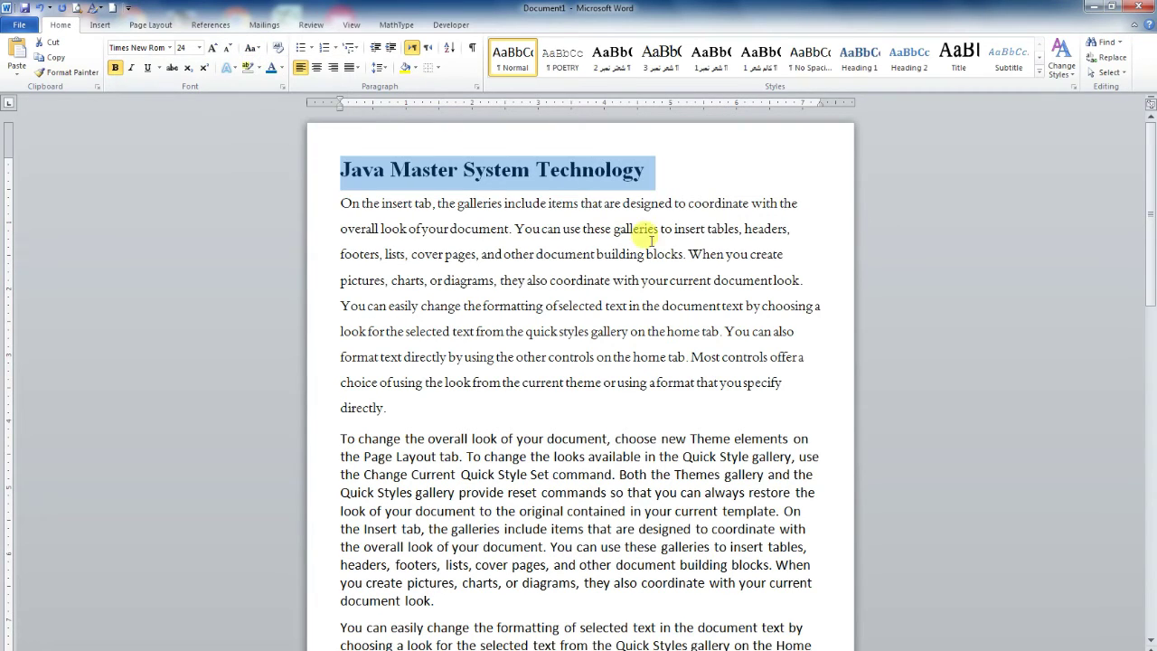
{"action": "left_click", "coordinate": [647, 330]}
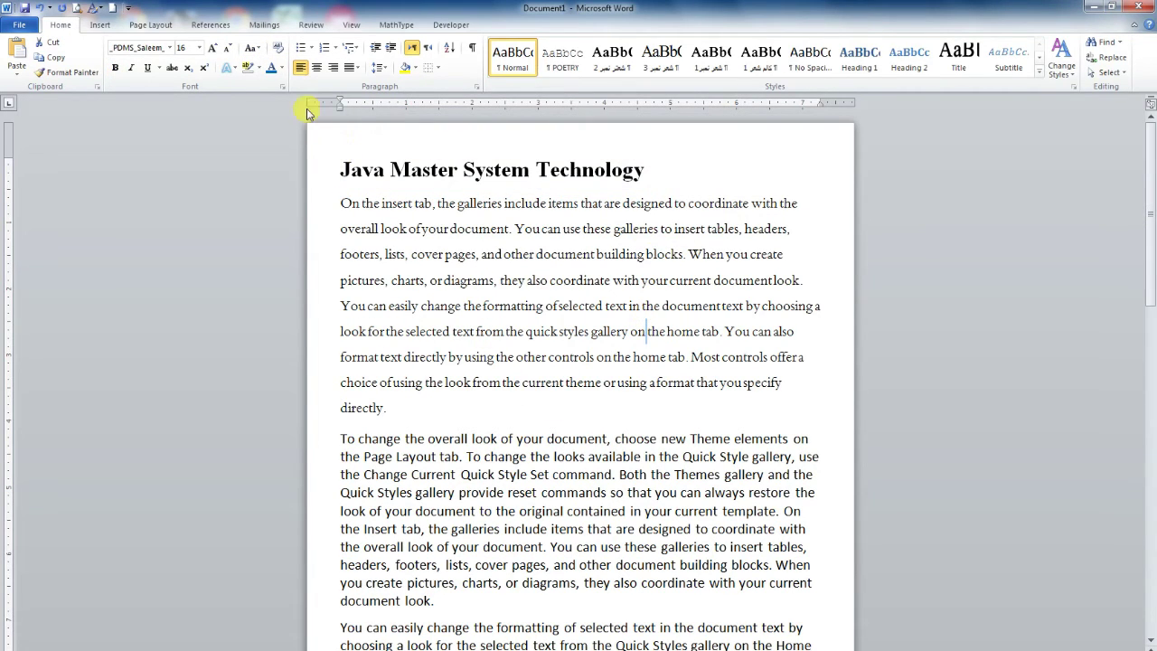
{"action": "left_click_drag", "start_coordinate": [671, 174], "coordinate": [342, 169]}
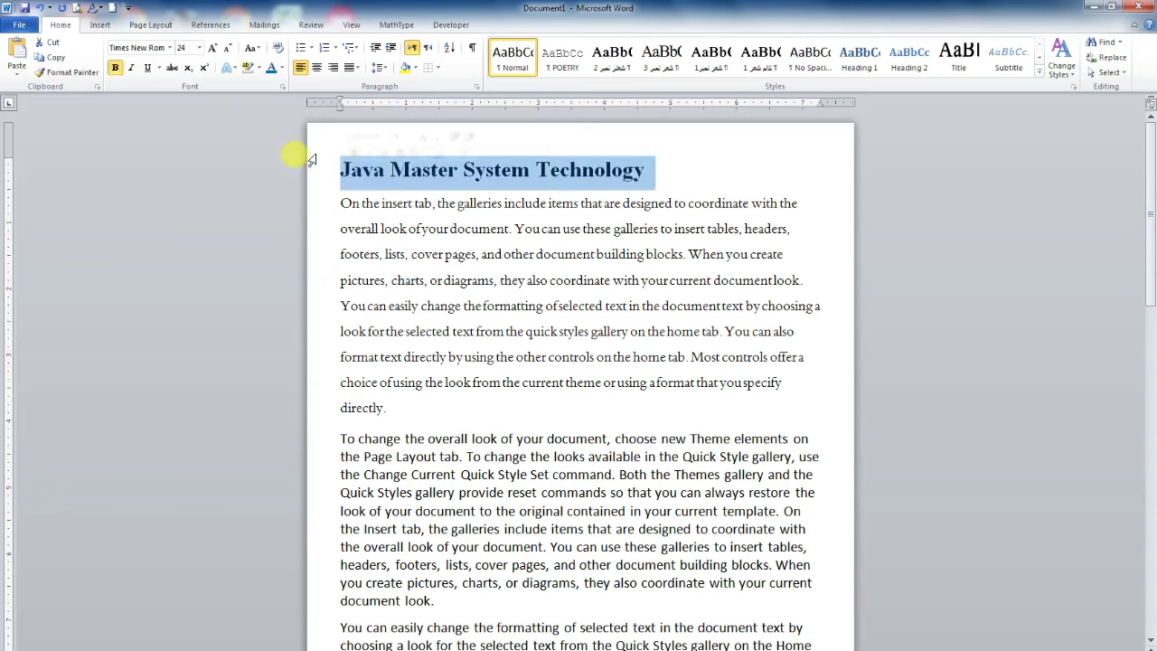
{"action": "left_click", "coordinate": [280, 52]}
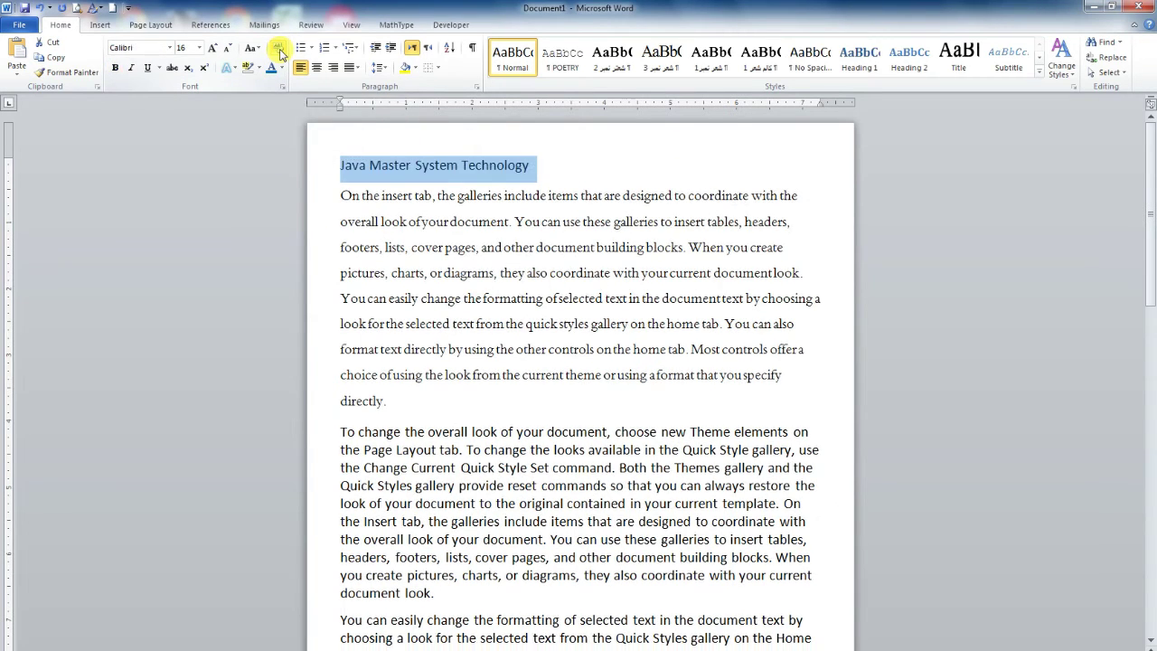
{"action": "left_click", "coordinate": [539, 168]}
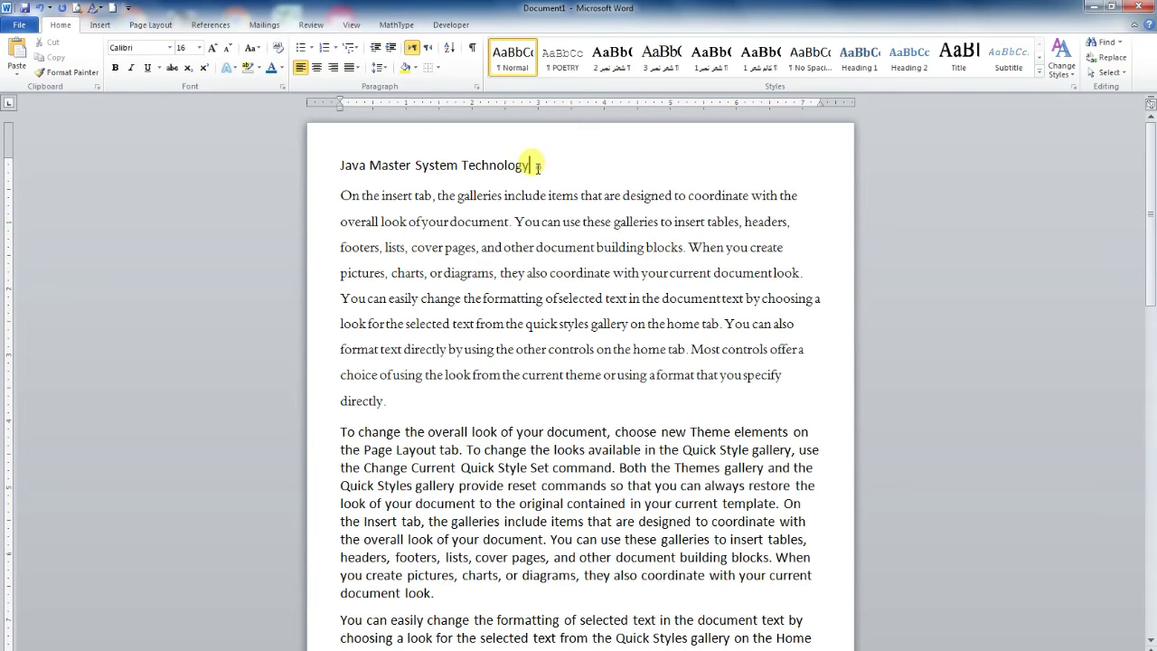
{"action": "left_click_drag", "start_coordinate": [537, 168], "coordinate": [337, 166]}
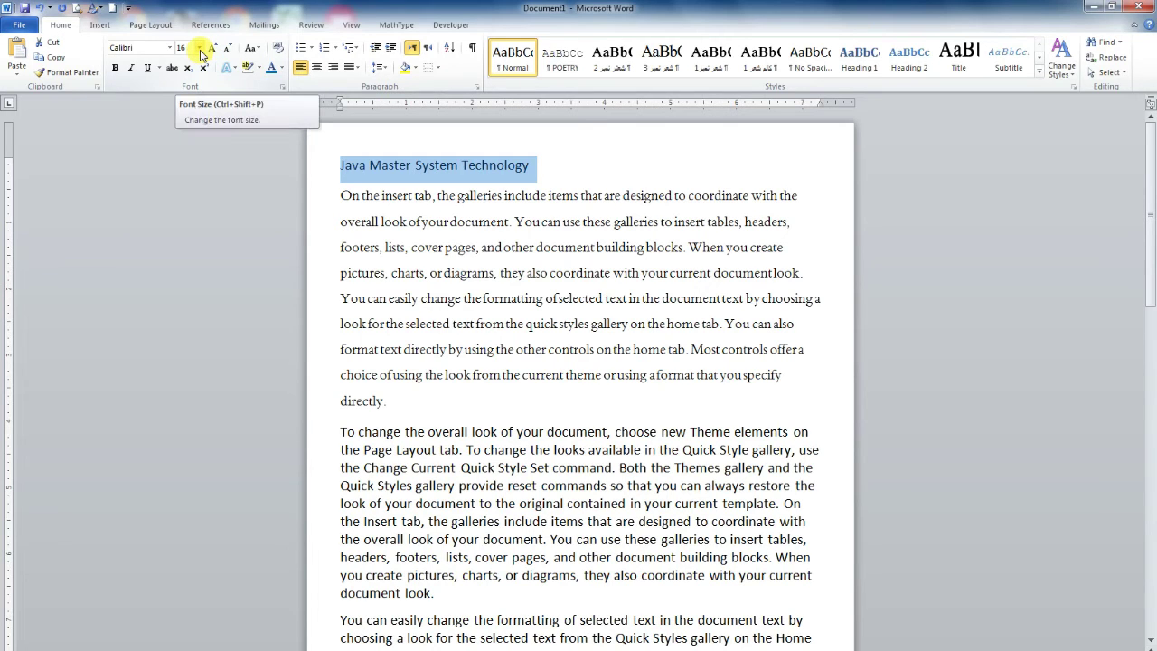
{"action": "left_click", "coordinate": [200, 55]}
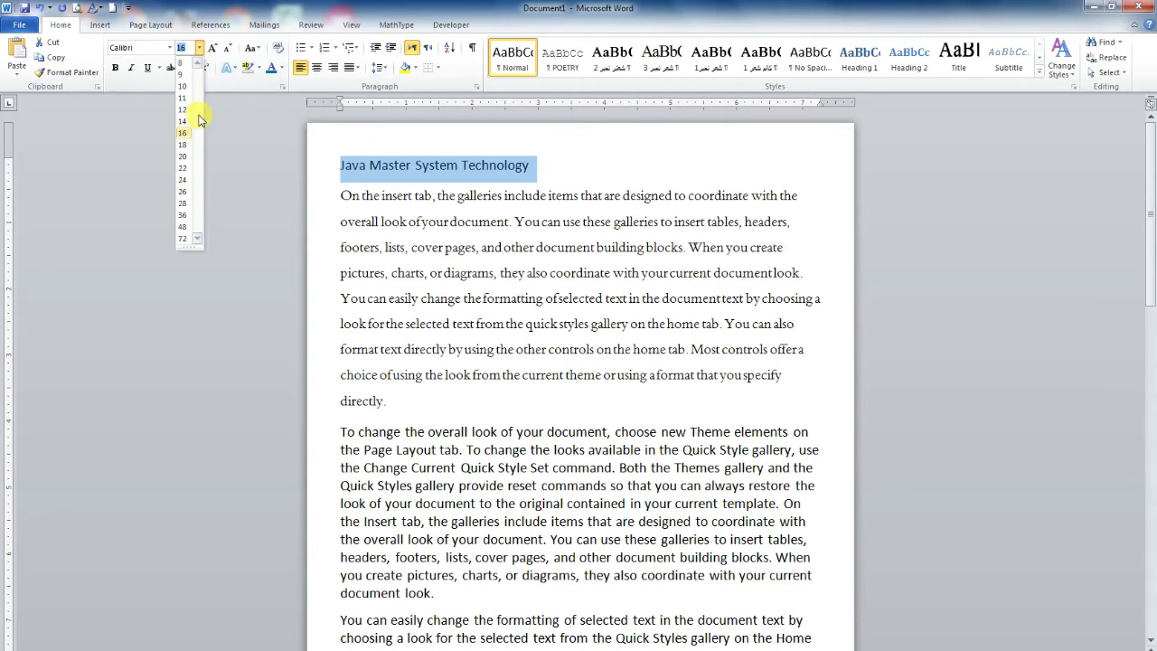
{"action": "left_click", "coordinate": [186, 176]}
{"action": "left_click", "coordinate": [115, 70]}
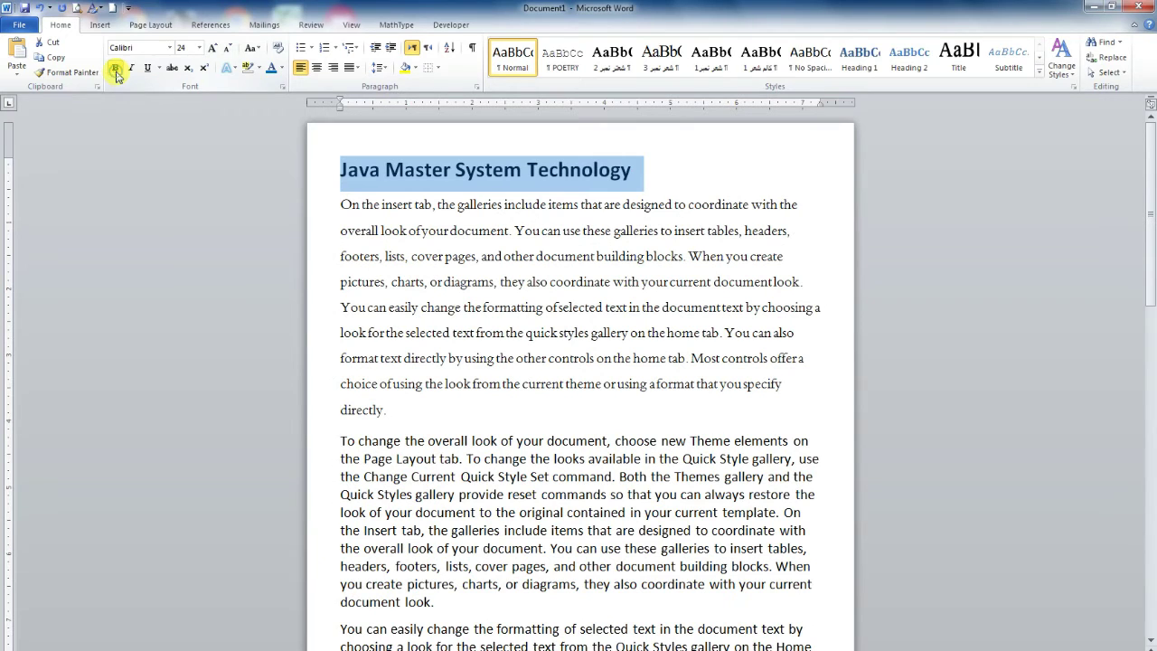
{"action": "left_click", "coordinate": [169, 47]}
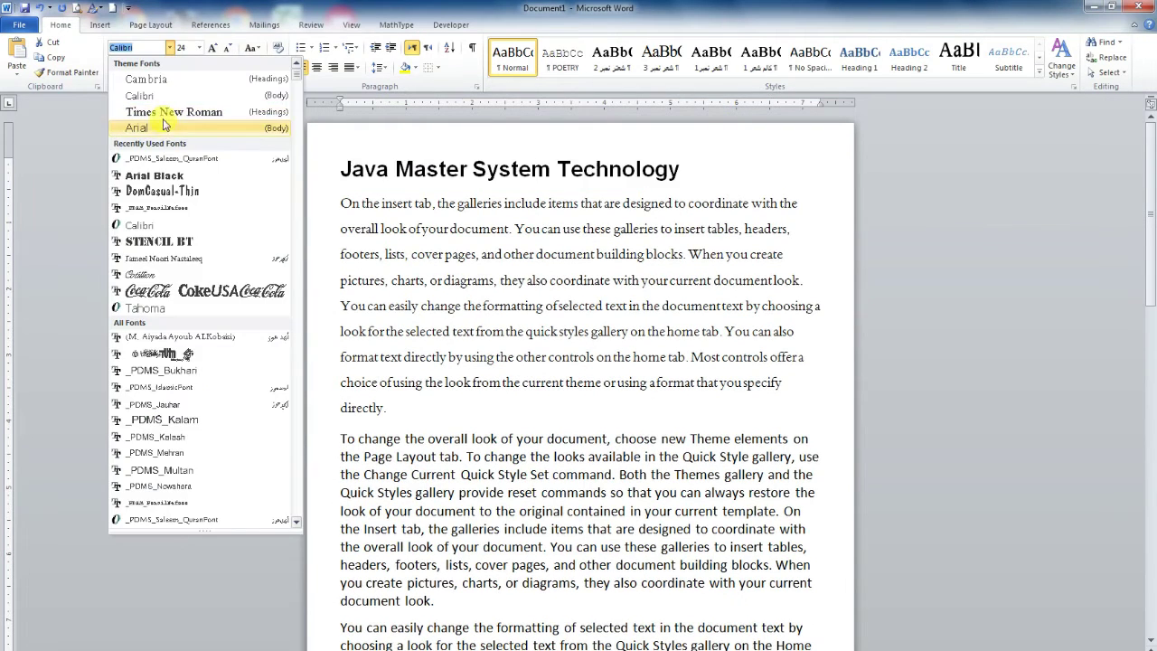
{"action": "left_click", "coordinate": [154, 114]}
{"action": "left_click", "coordinate": [409, 417]}
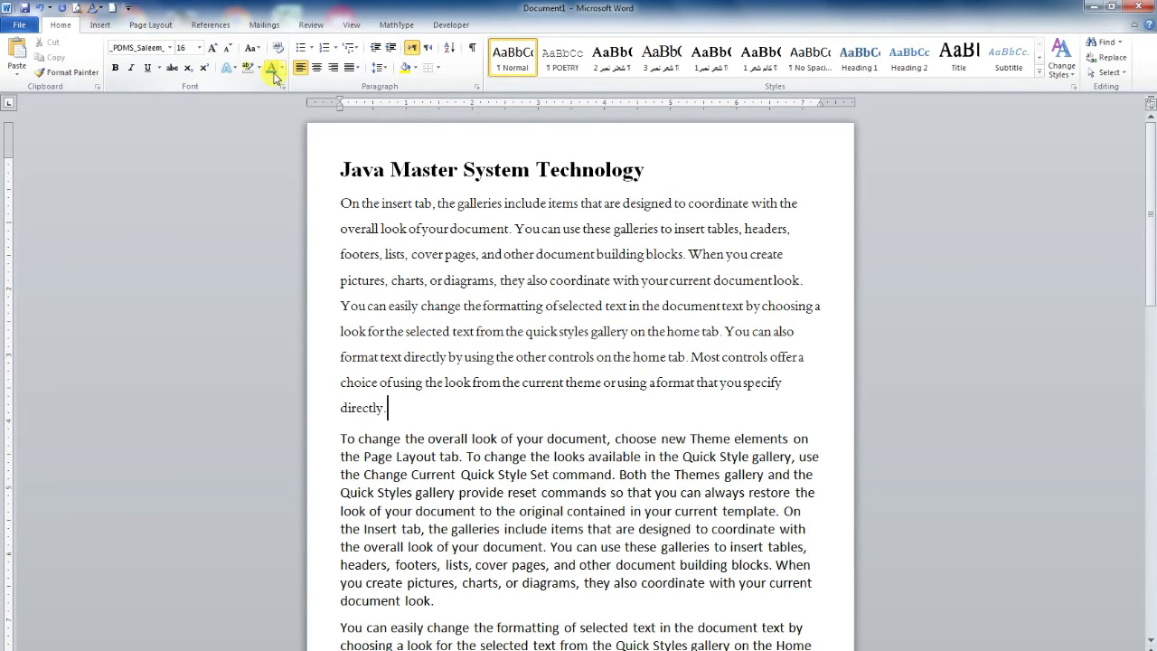
Color the first body paragraph standard blue, after briefly trying purple
{"action": "mouse_move", "coordinate": [388, 405]}
{"action": "left_mouse_down"}
{"action": "mouse_move", "coordinate": [296, 290]}
{"action": "mouse_move", "coordinate": [293, 204]}
{"action": "left_mouse_up"}
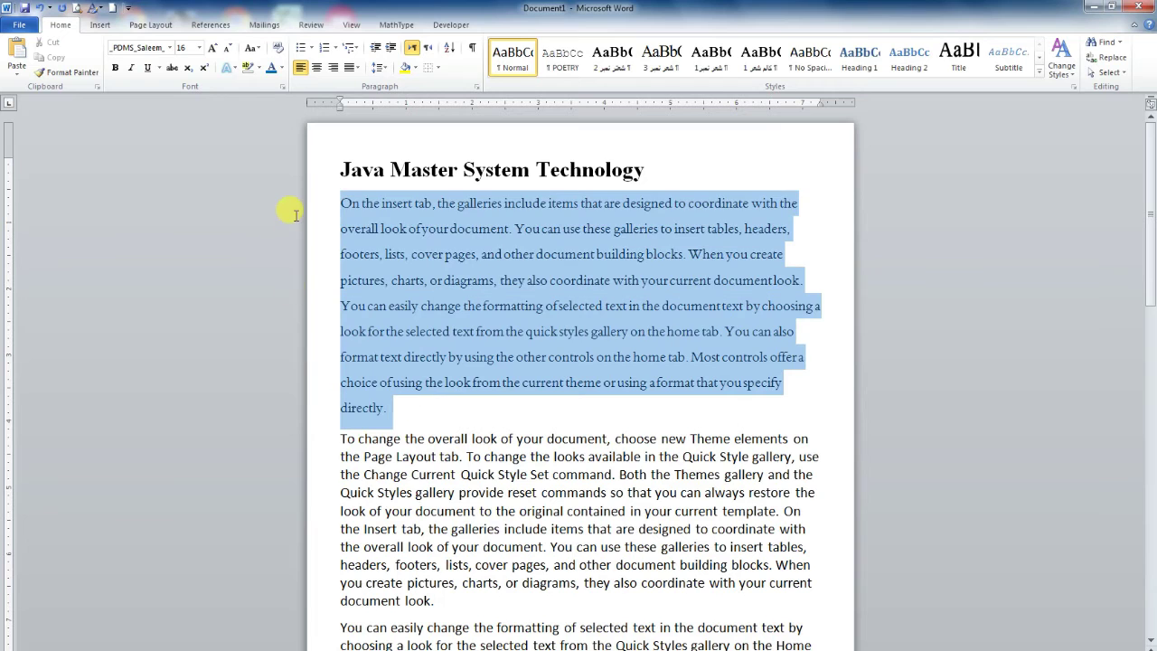
{"action": "left_click", "coordinate": [282, 70]}
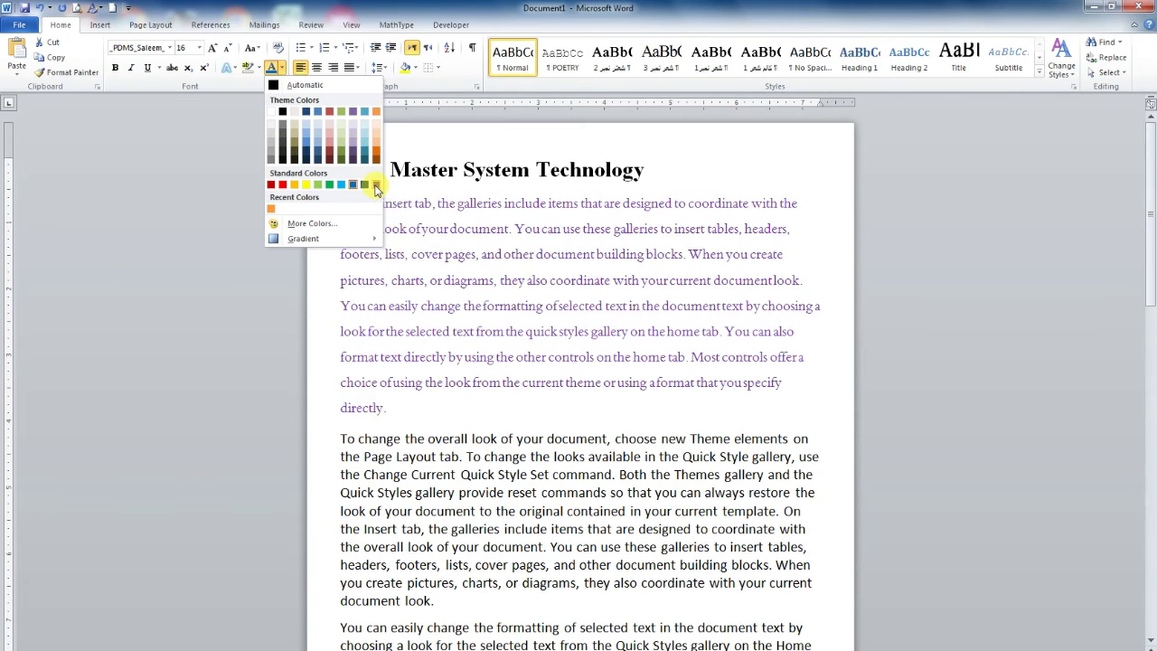
{"action": "left_click", "coordinate": [377, 185]}
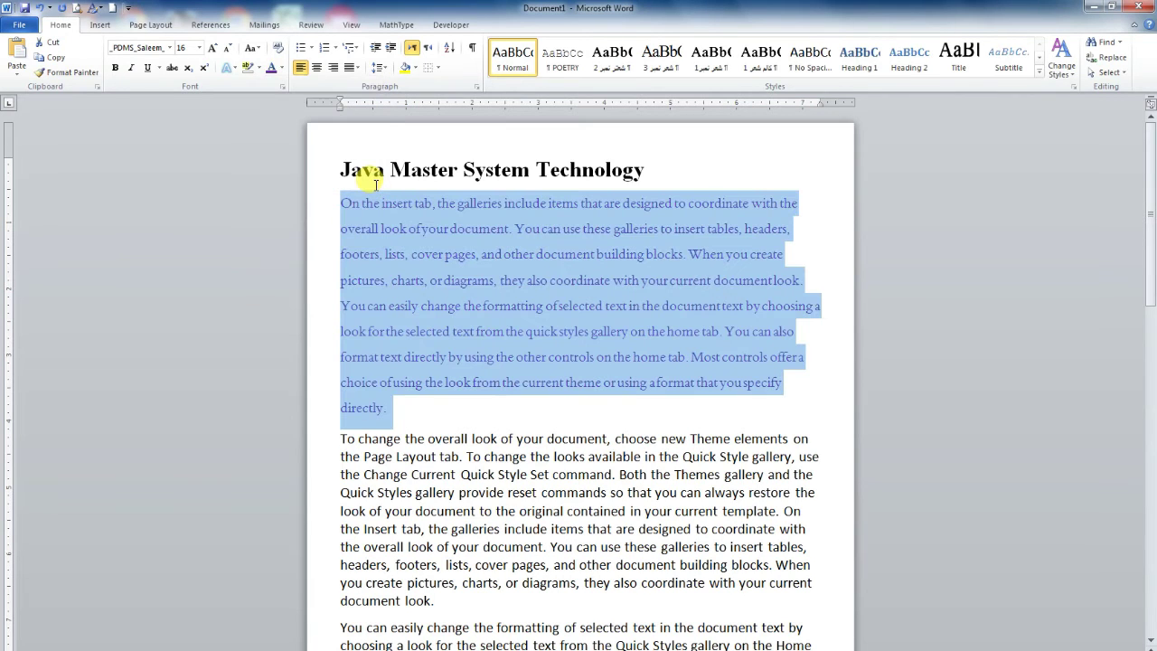
{"action": "left_click", "coordinate": [281, 68]}
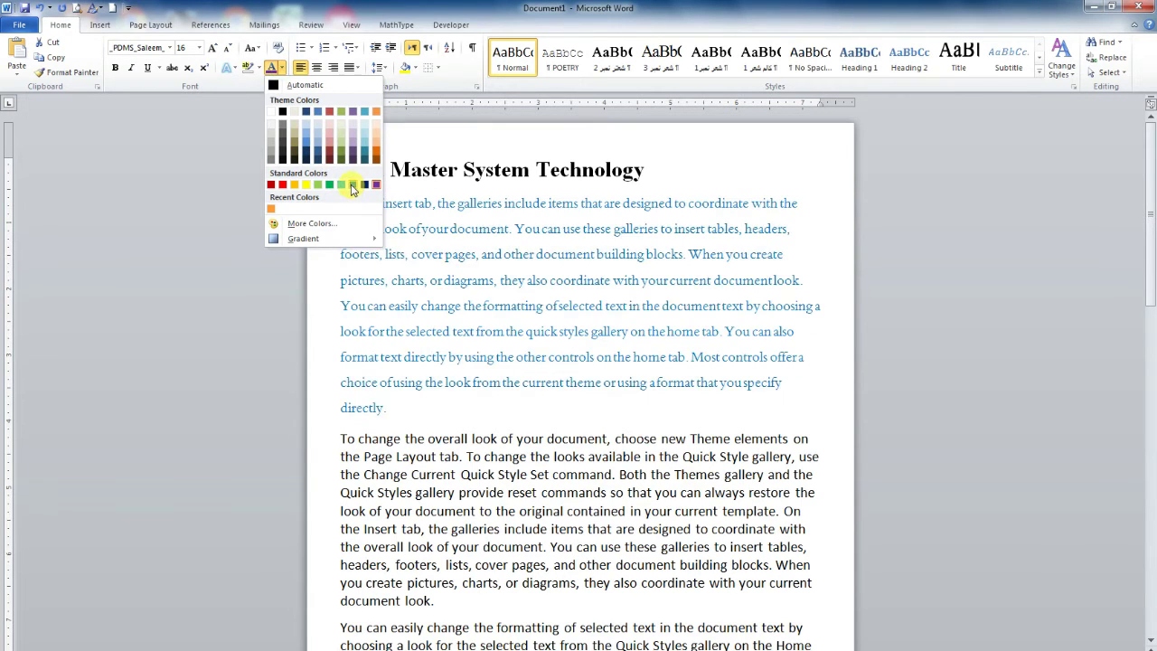
{"action": "left_click", "coordinate": [352, 187]}
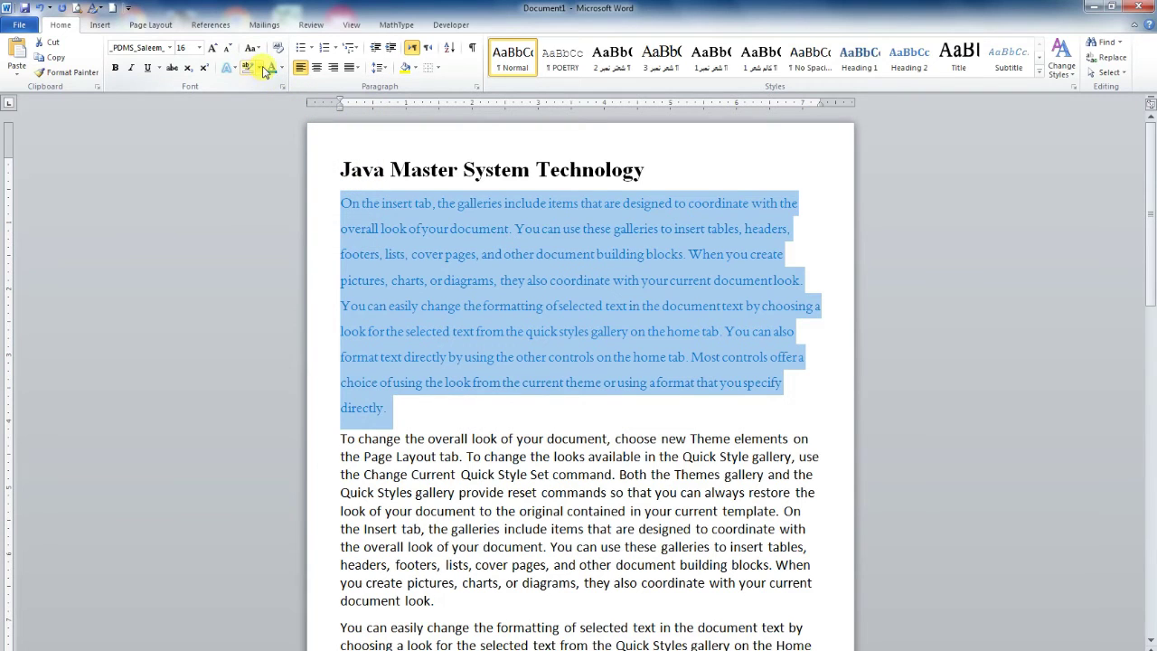
{"action": "left_click", "coordinate": [452, 286]}
{"action": "left_click_drag", "start_coordinate": [723, 159], "coordinate": [318, 161]}
Change the title's highlight color, then clear its formatting and undo the reset with Ctrl+Z
{"action": "left_click", "coordinate": [257, 68]}
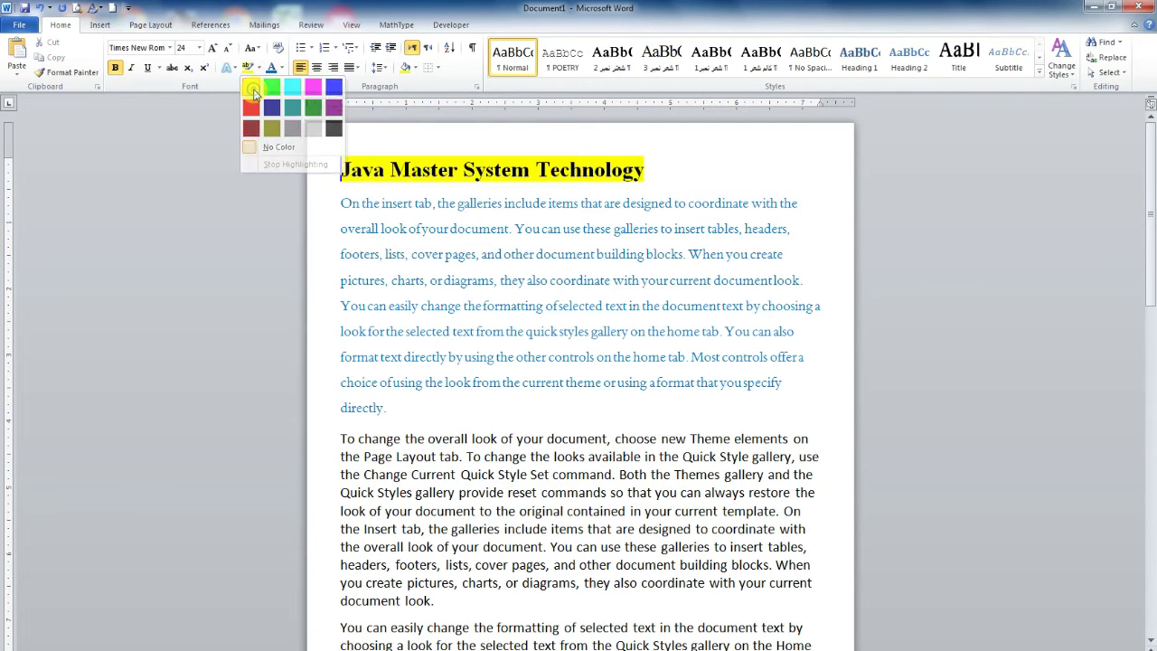
{"action": "left_click", "coordinate": [253, 89]}
{"action": "left_click_drag", "start_coordinate": [647, 170], "coordinate": [301, 169]}
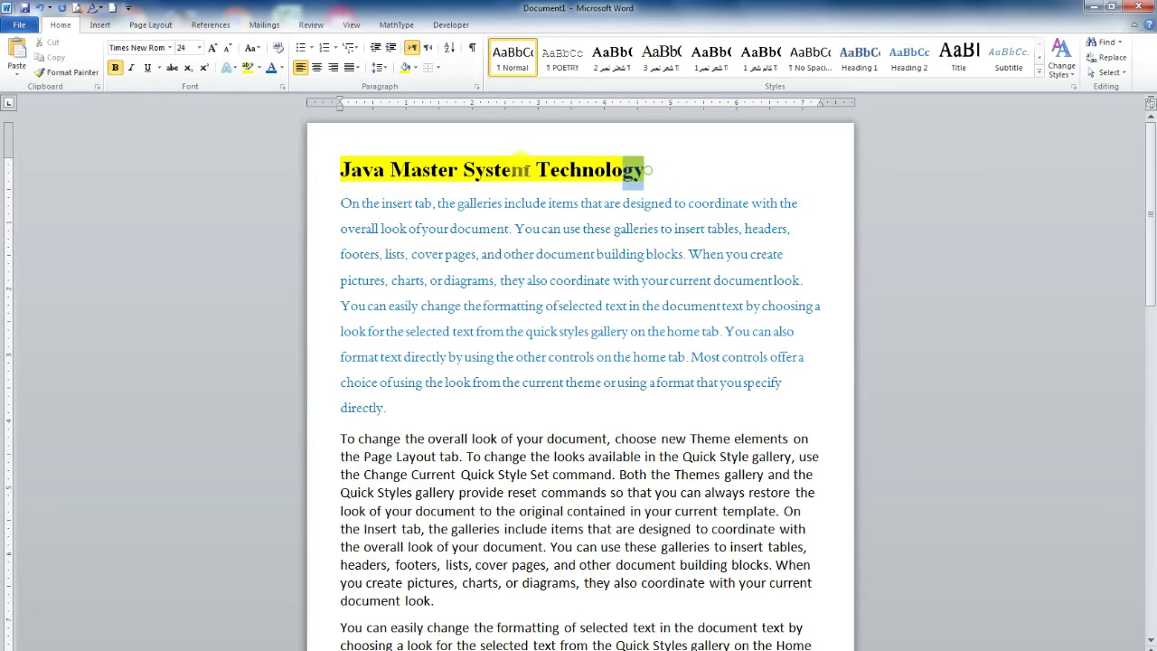
{"action": "left_click", "coordinate": [278, 48]}
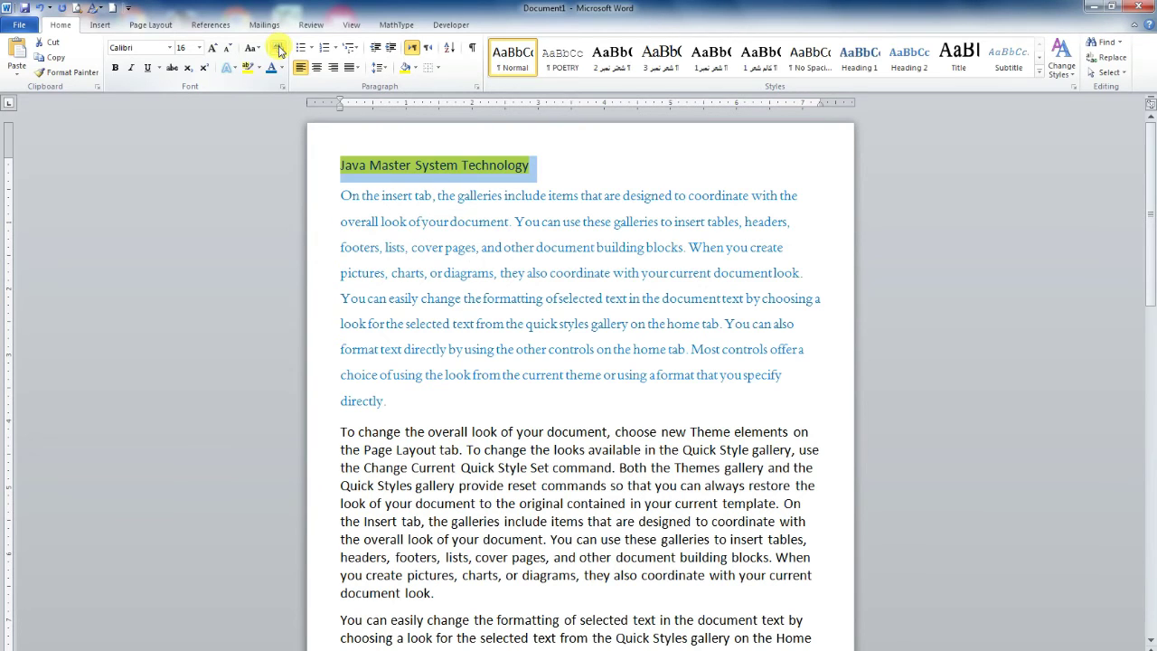
{"action": "key", "text": "ctrl+z"}
{"action": "key", "text": "ctrl+z"}
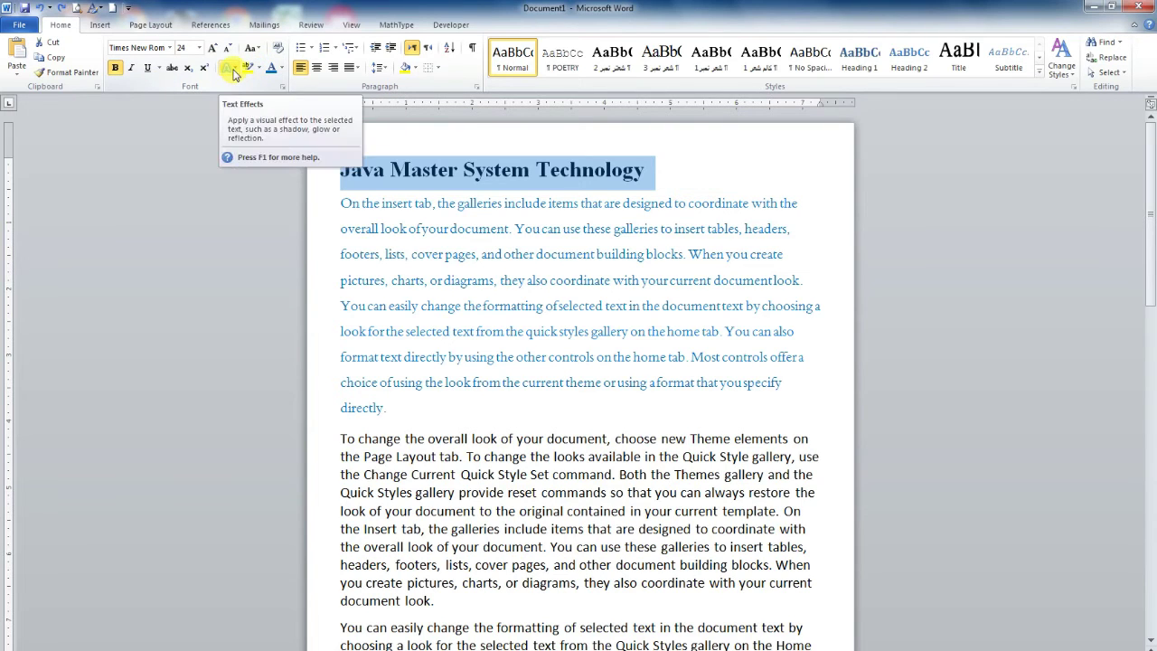
Give the title an outlined text effect with a light blue outline color
{"action": "left_click", "coordinate": [234, 74]}
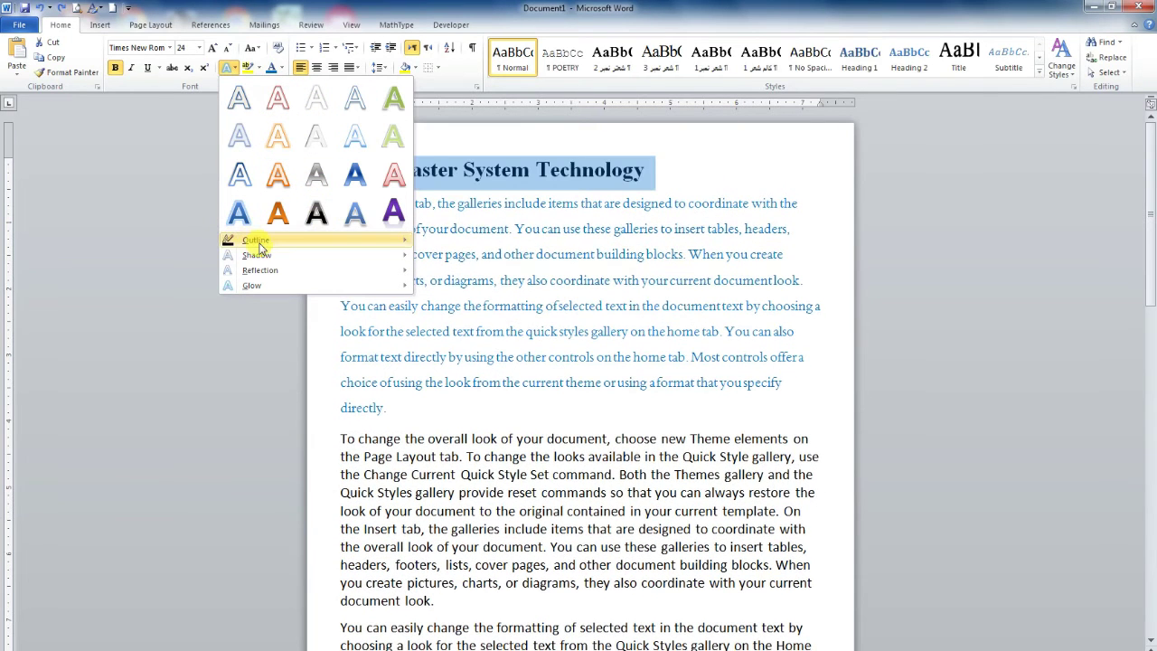
{"action": "mouse_move", "coordinate": [261, 246]}
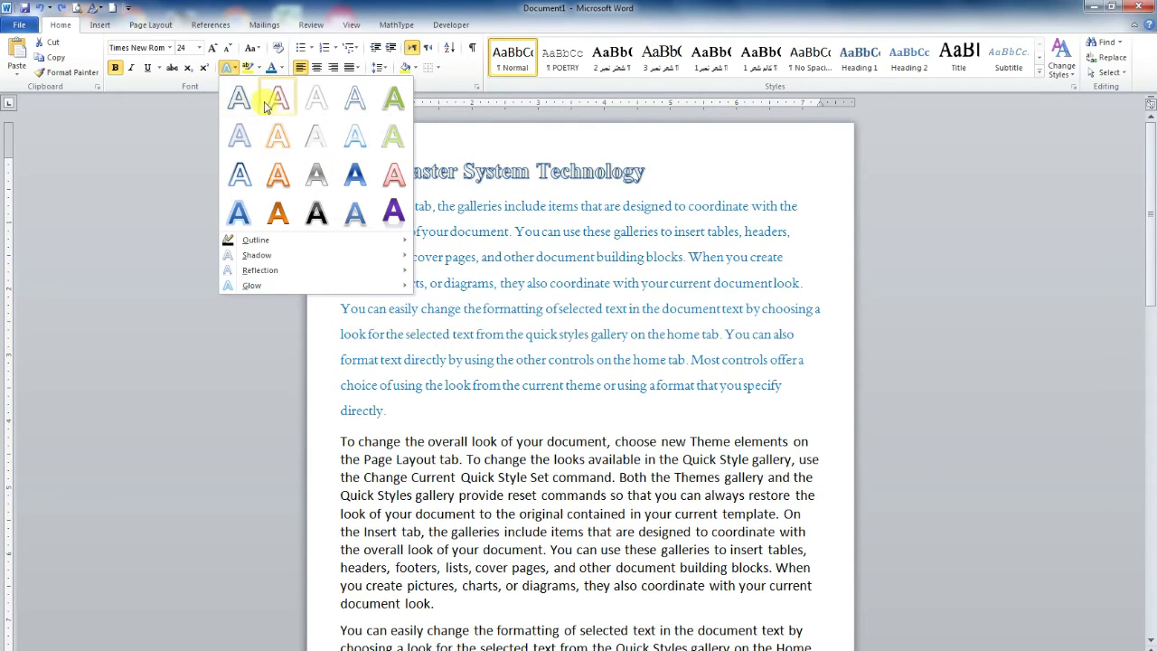
{"action": "left_click", "coordinate": [276, 99]}
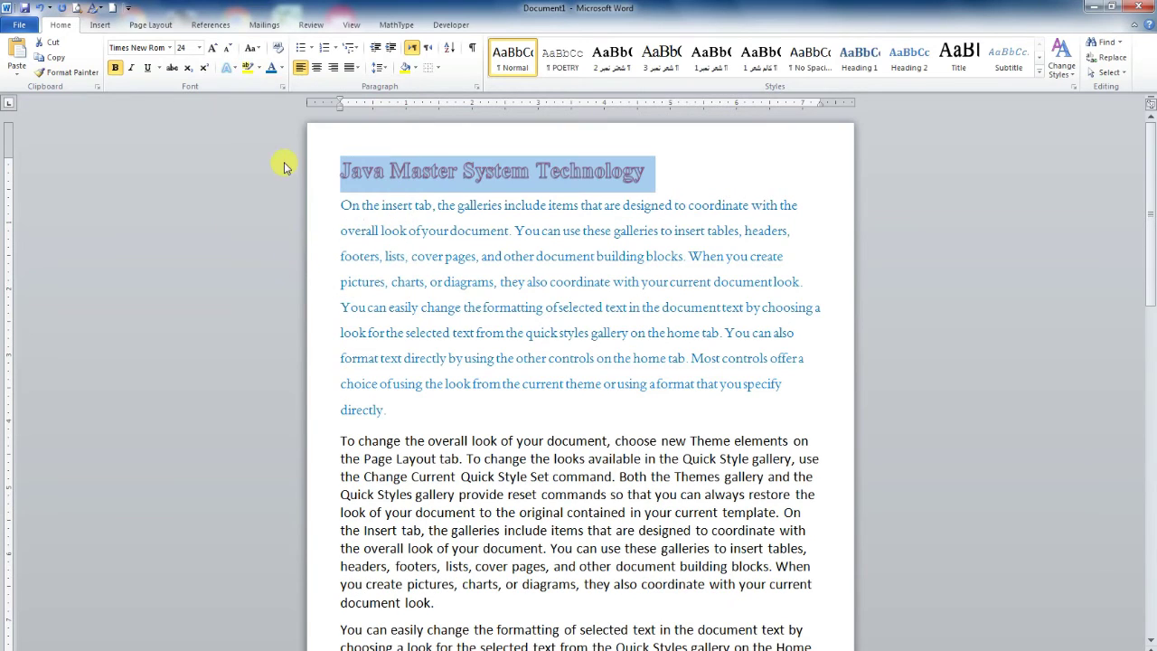
{"action": "left_click", "coordinate": [235, 71]}
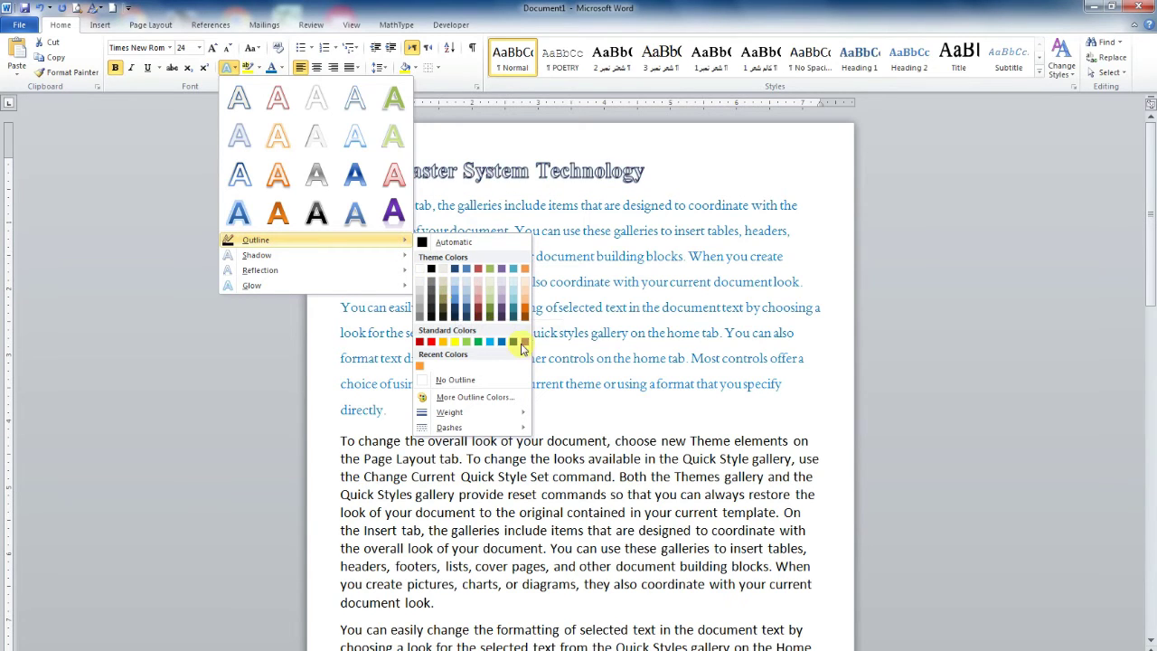
{"action": "left_click", "coordinate": [526, 341]}
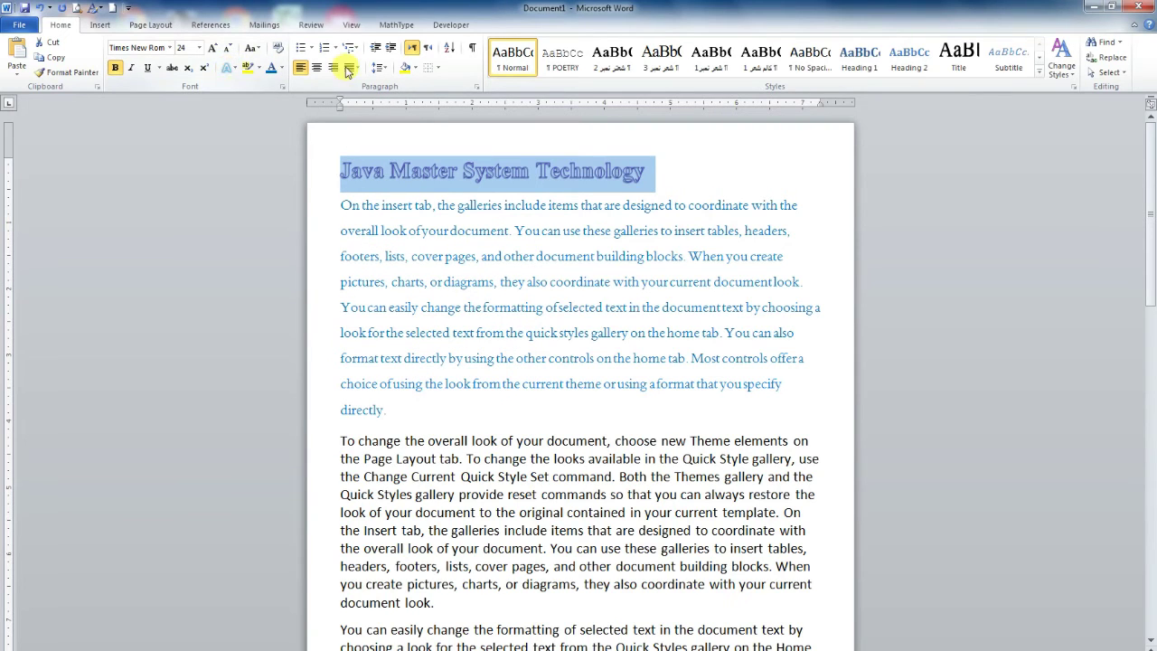
Clear all formatting from the title, leaving plain 16 pt Calibri, and reselect it
{"action": "left_click", "coordinate": [416, 69]}
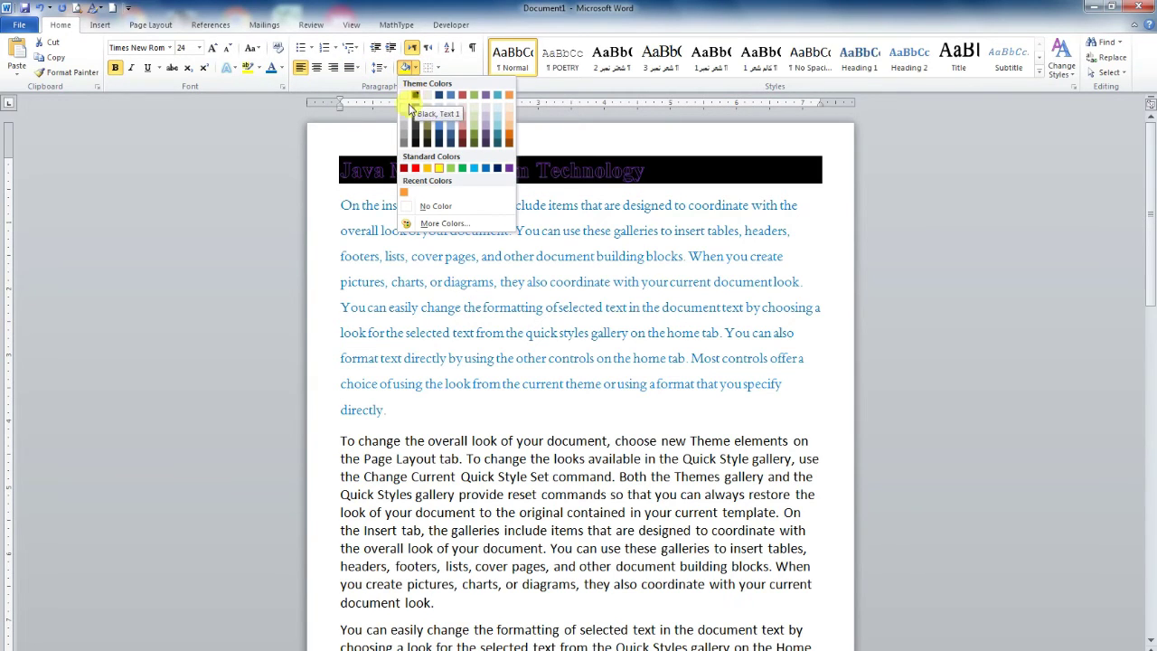
{"action": "left_click", "coordinate": [269, 146]}
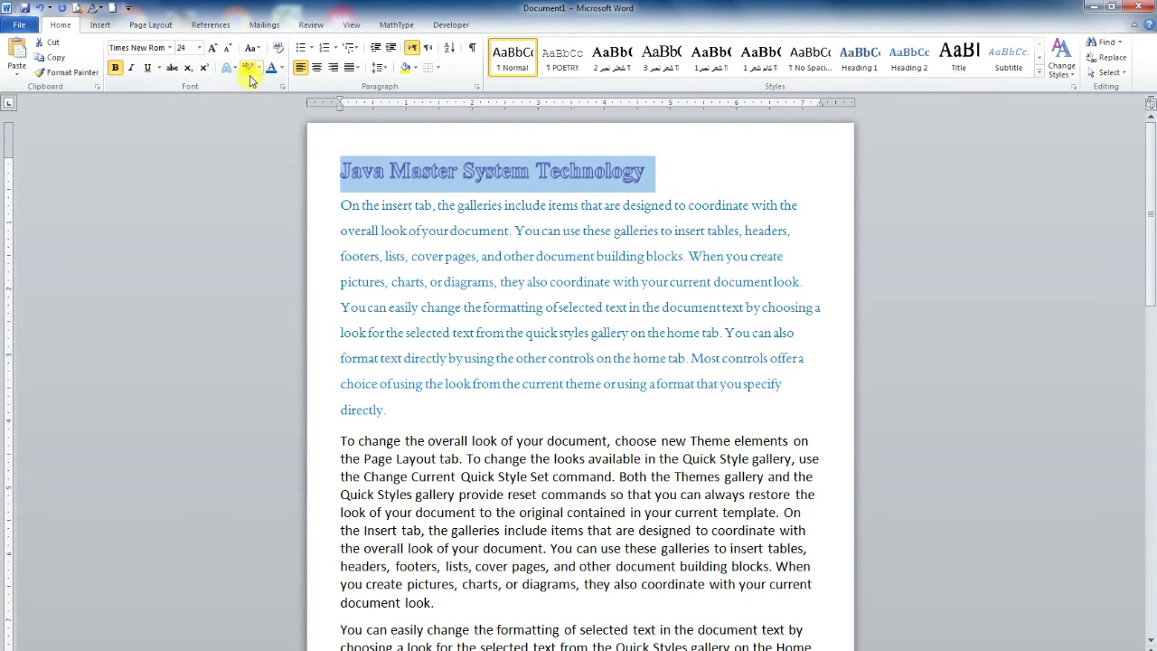
{"action": "left_click", "coordinate": [278, 47]}
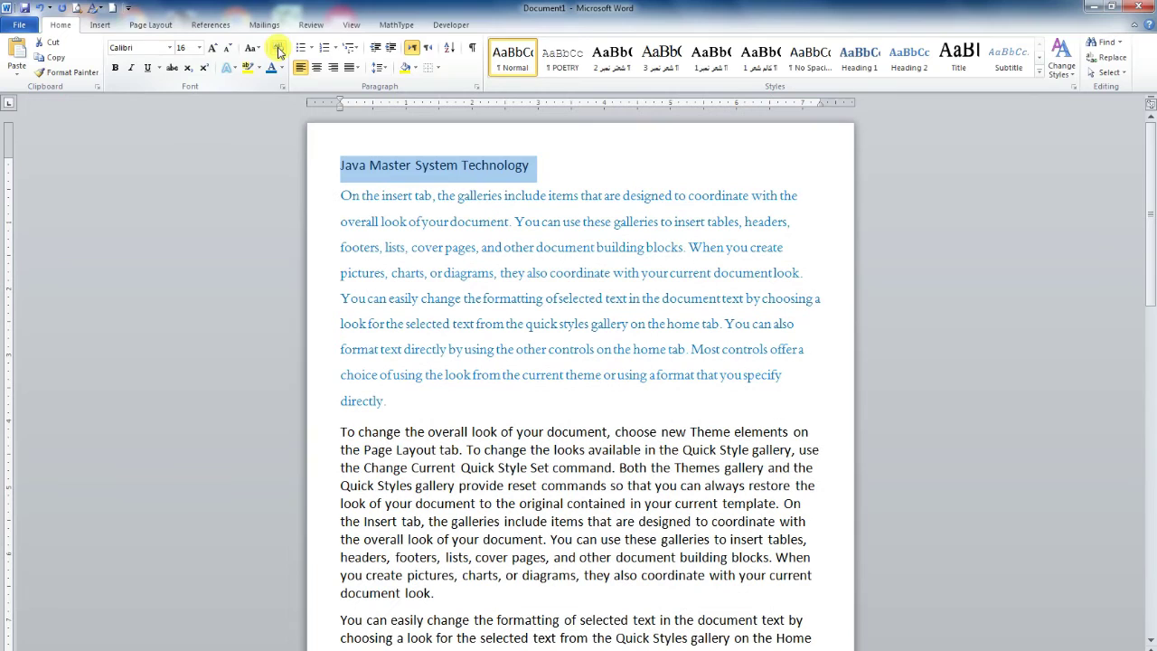
{"action": "left_click", "coordinate": [531, 165]}
{"action": "left_click_drag", "start_coordinate": [532, 164], "coordinate": [298, 160]}
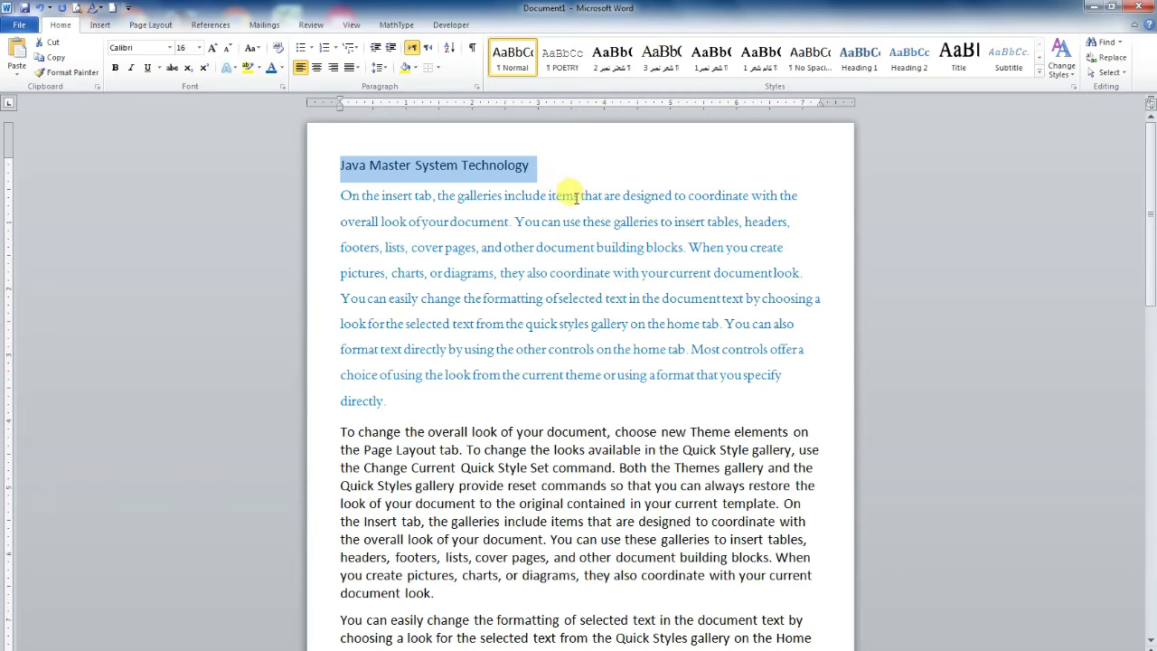
Add the ordinals 2nd 1st 3rd after 'directly.' and select them
{"action": "left_click", "coordinate": [402, 396]}
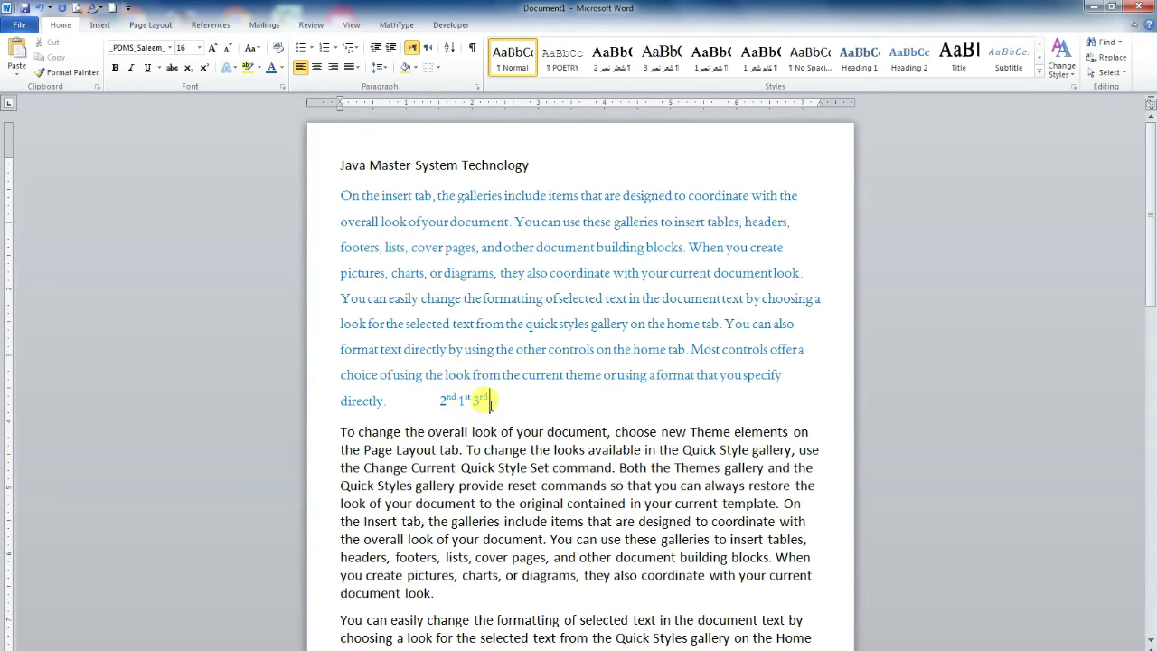
{"action": "left_click_drag", "start_coordinate": [485, 404], "coordinate": [451, 400]}
{"action": "left_click", "coordinate": [459, 399]}
{"action": "left_click_drag", "start_coordinate": [488, 398], "coordinate": [437, 401]}
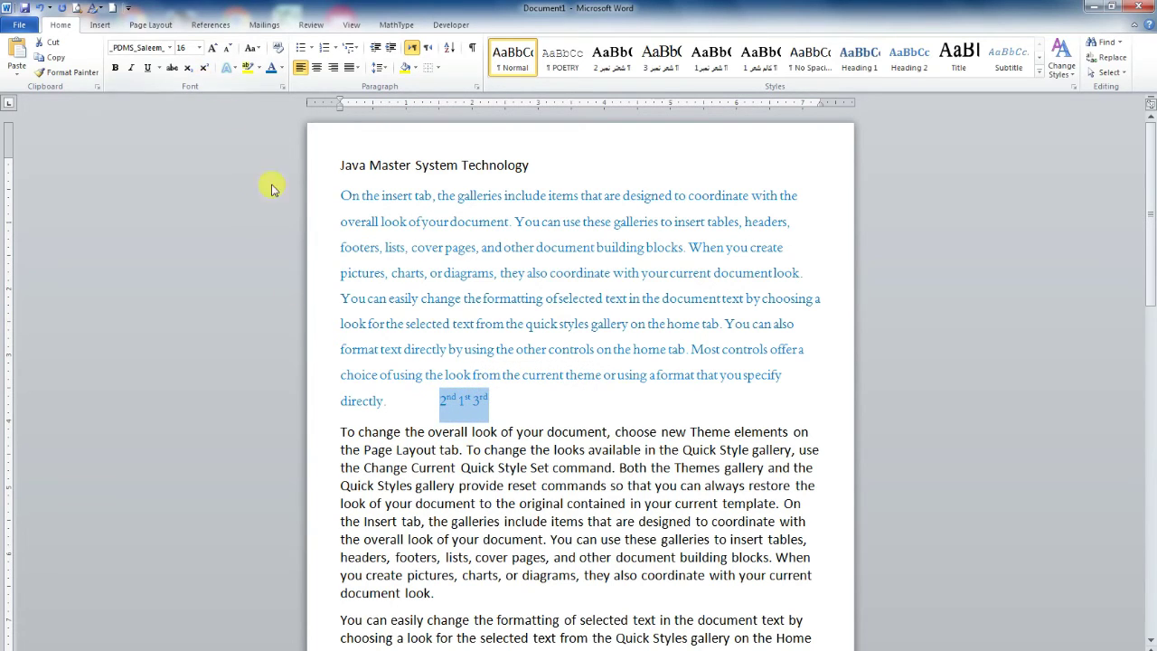
{"action": "left_click", "coordinate": [452, 397]}
Turn superscript off on the nd, st and rd suffixes so they show as normal text
{"action": "left_click_drag", "start_coordinate": [458, 398], "coordinate": [446, 398]}
{"action": "left_click", "coordinate": [207, 69]}
{"action": "left_click_drag", "start_coordinate": [472, 399], "coordinate": [463, 398]}
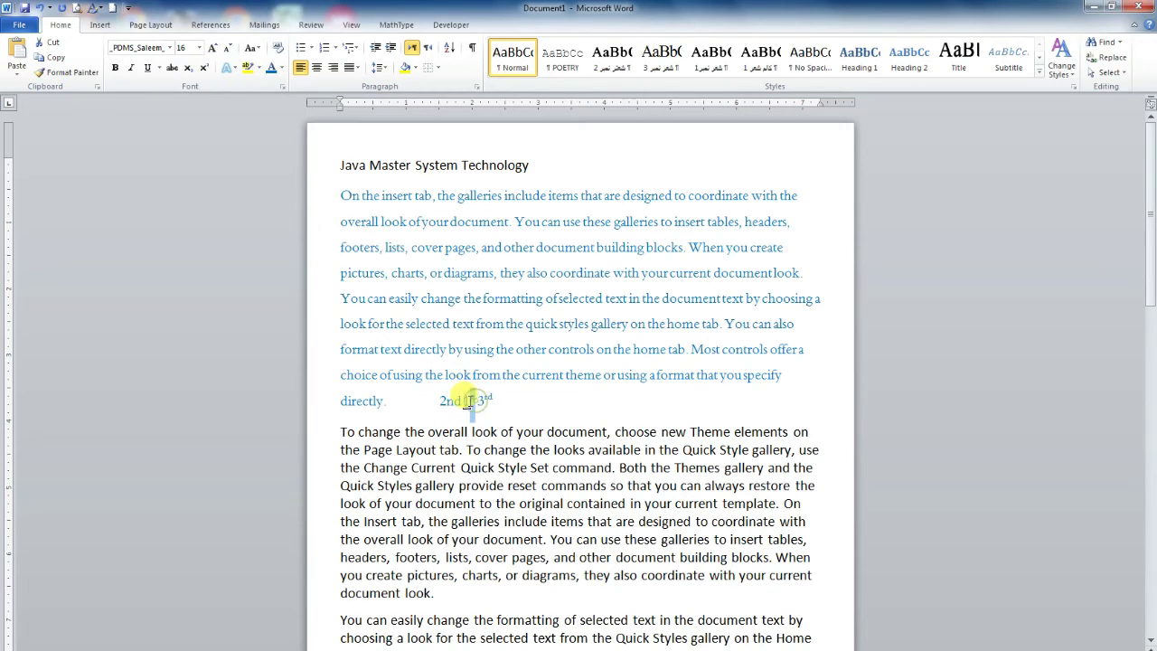
{"action": "left_click", "coordinate": [207, 70]}
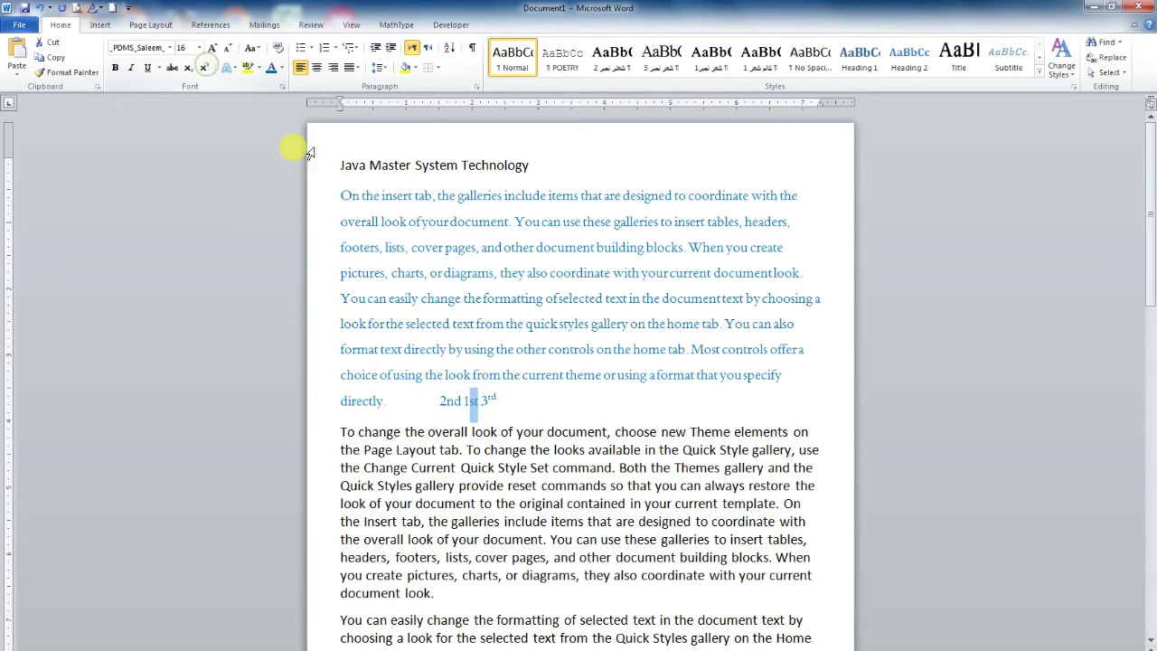
{"action": "left_click_drag", "start_coordinate": [497, 398], "coordinate": [488, 398]}
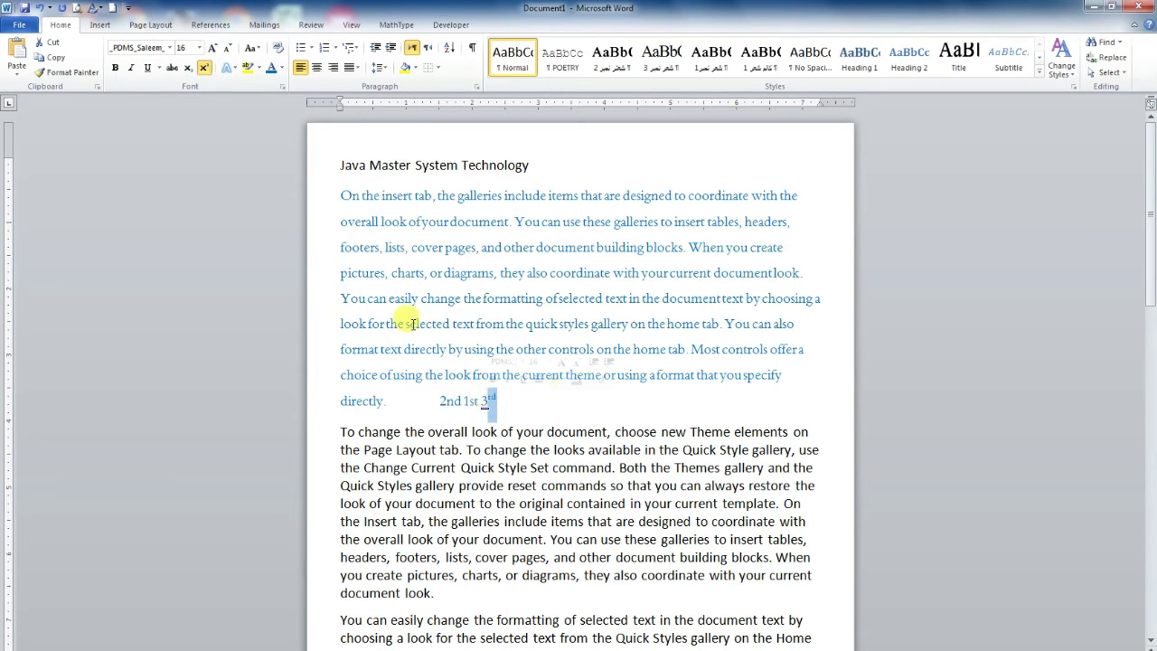
{"action": "left_click", "coordinate": [207, 69]}
{"action": "left_click", "coordinate": [502, 402]}
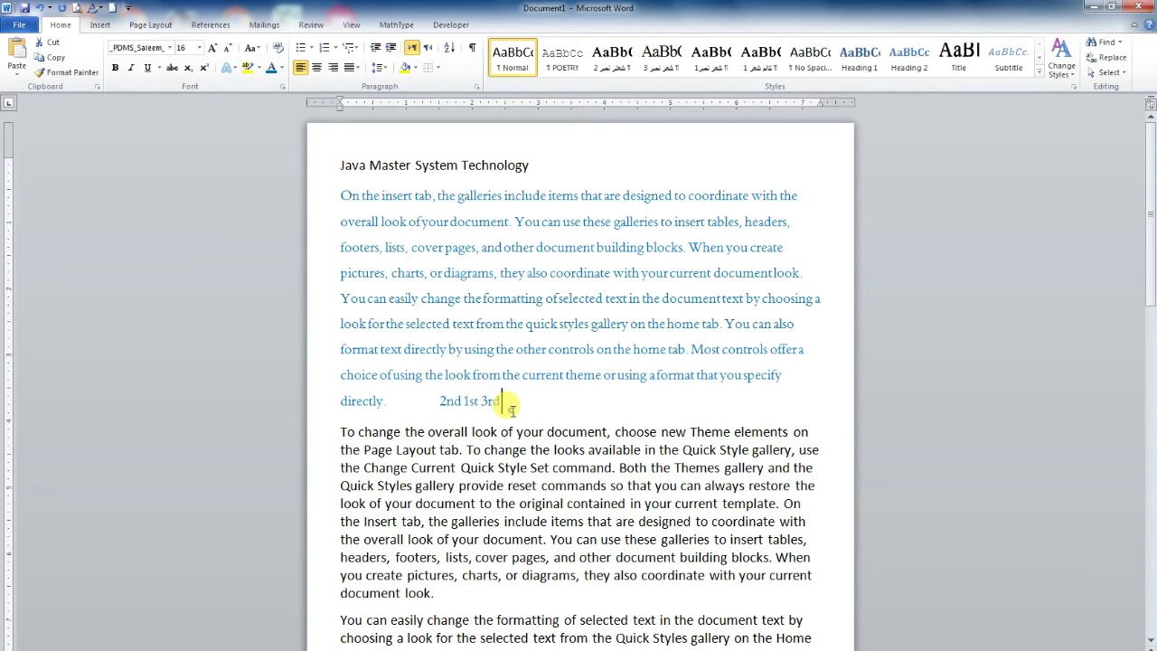
{"action": "left_click", "coordinate": [463, 400]}
{"action": "left_click", "coordinate": [460, 404]}
{"action": "left_click_drag", "start_coordinate": [463, 403], "coordinate": [456, 404]}
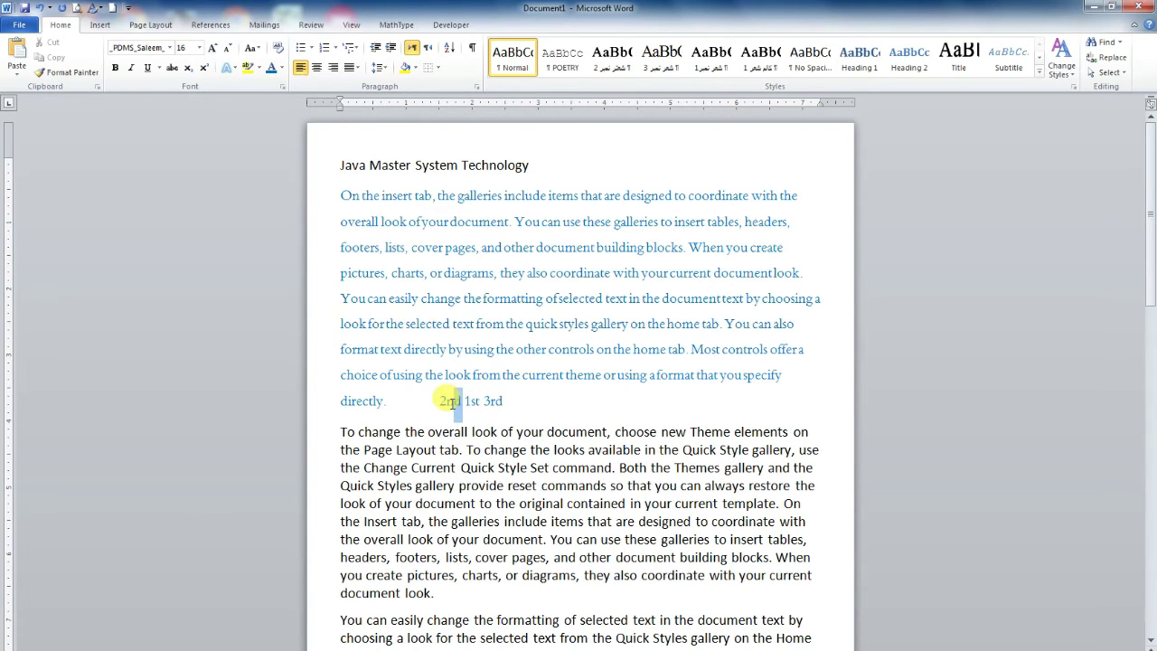
Make the 'nd' of 2nd superscript and the 'st' of 1st subscript
{"action": "left_click", "coordinate": [206, 69]}
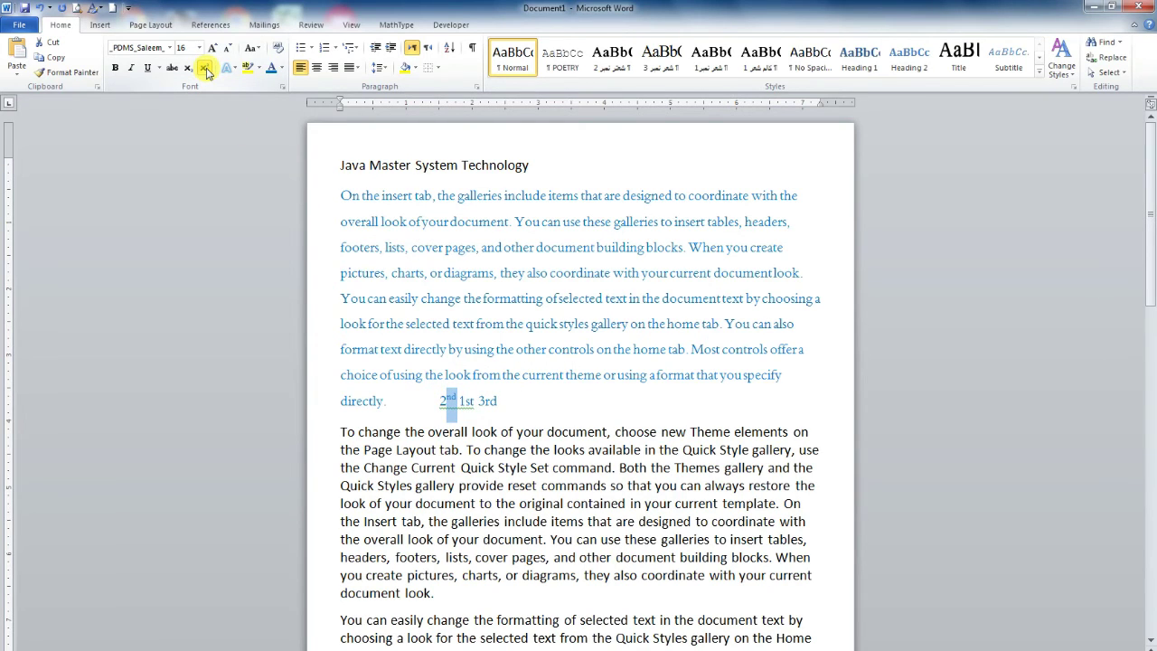
{"action": "left_click_drag", "start_coordinate": [459, 401], "coordinate": [472, 402]}
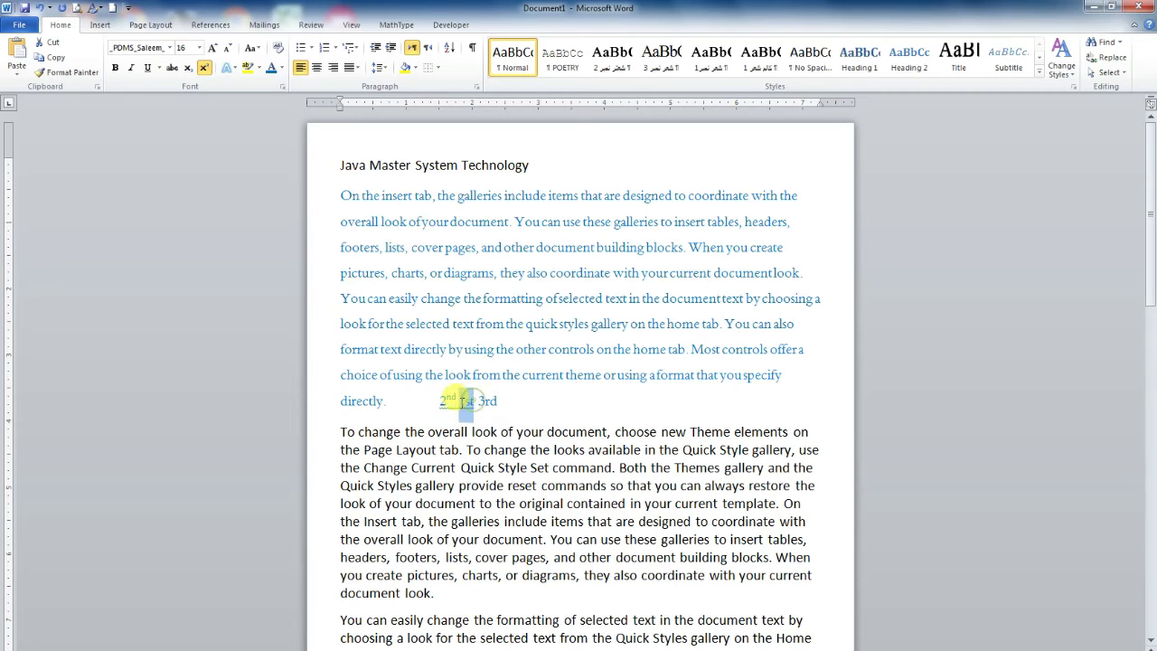
{"action": "left_click", "coordinate": [187, 68]}
Format the 'rd' of 3rd as superscript, correcting an accidental subscript
{"action": "left_click", "coordinate": [492, 400]}
{"action": "left_click_drag", "start_coordinate": [495, 400], "coordinate": [480, 401]}
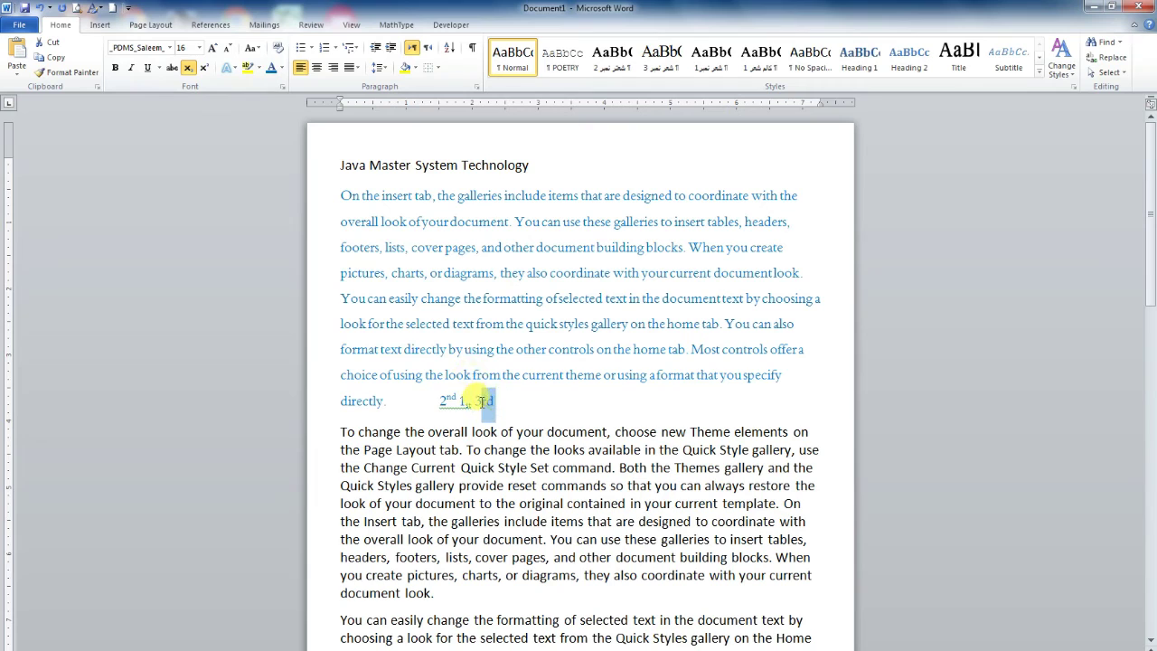
{"action": "left_click", "coordinate": [187, 70]}
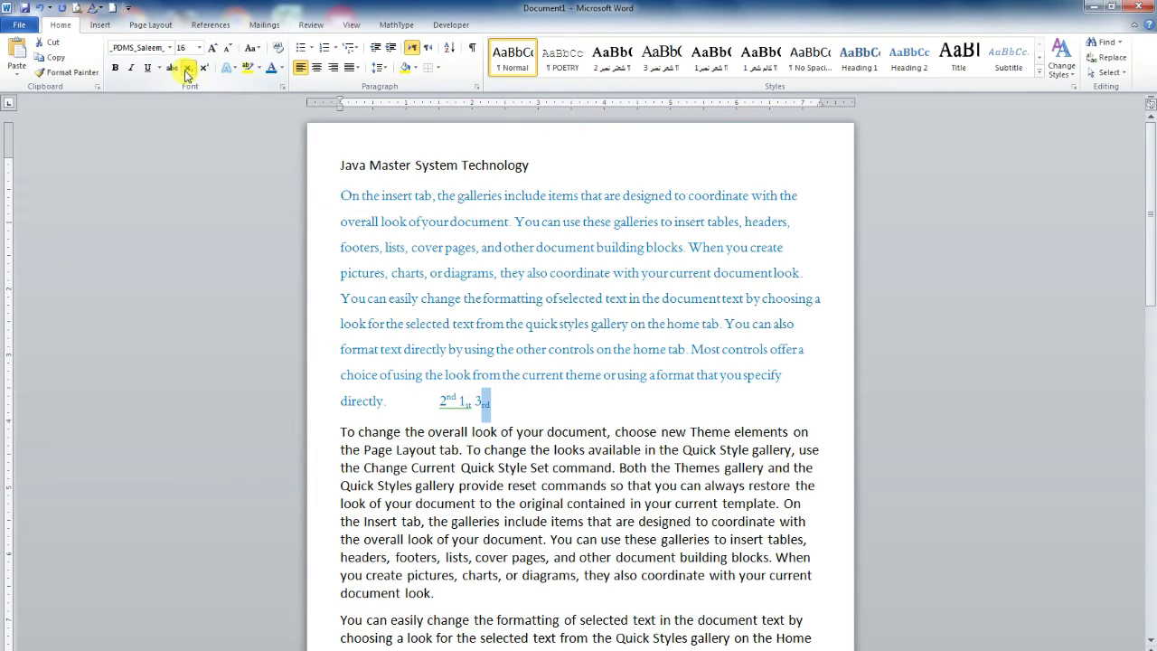
{"action": "left_click", "coordinate": [204, 69]}
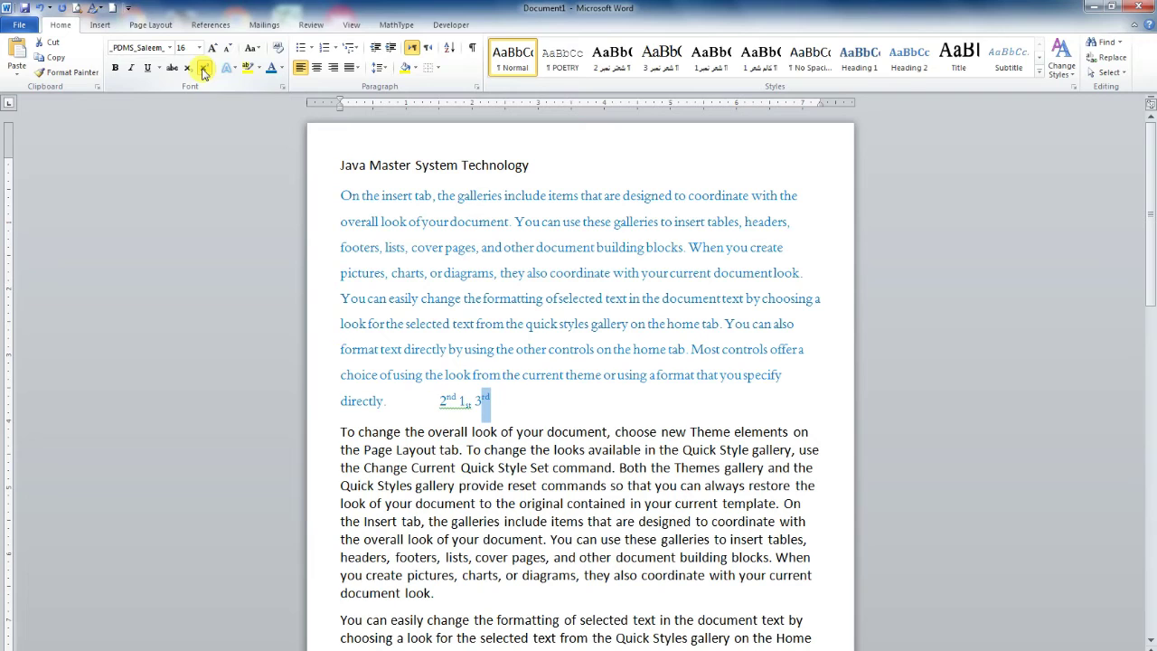
{"action": "left_click", "coordinate": [516, 412]}
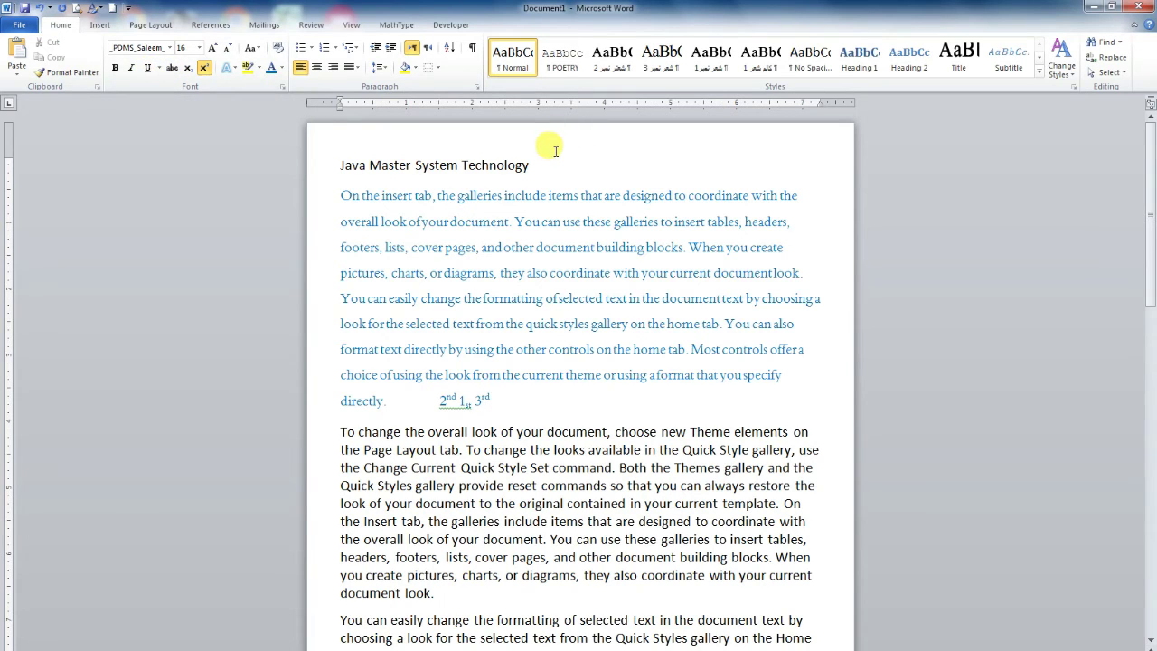
Make the title 'Java Master System Technology' bold, italic, underlined and 24 pt
{"action": "left_click_drag", "start_coordinate": [549, 147], "coordinate": [271, 149]}
{"action": "left_click", "coordinate": [148, 70]}
{"action": "left_click", "coordinate": [131, 68]}
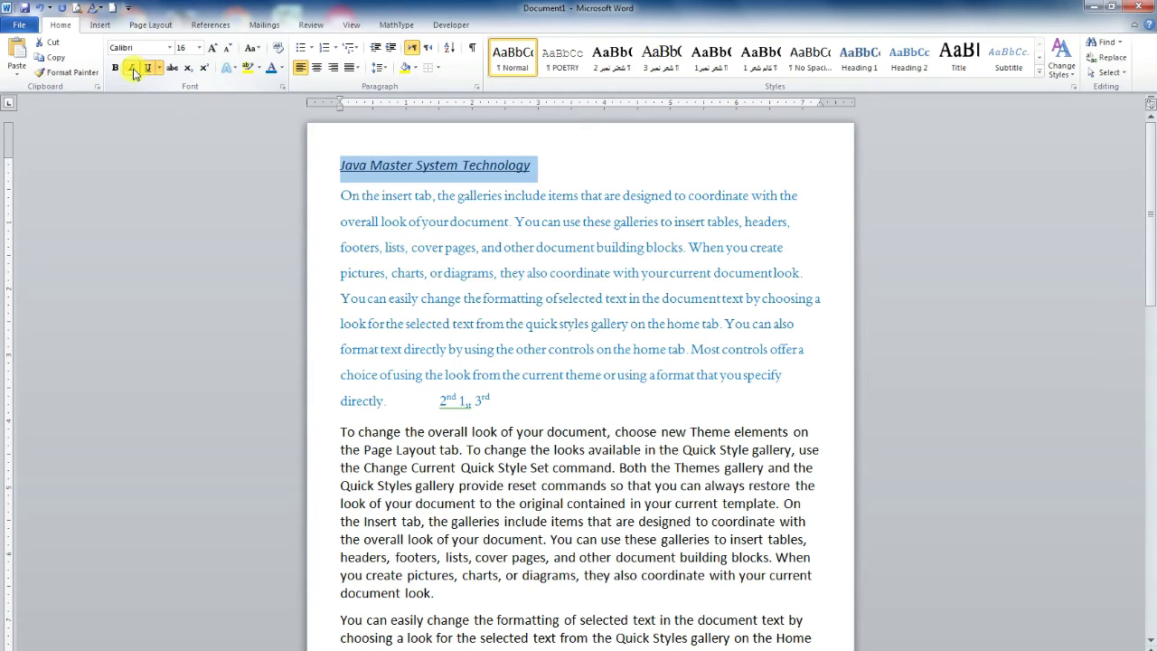
{"action": "left_click", "coordinate": [115, 69]}
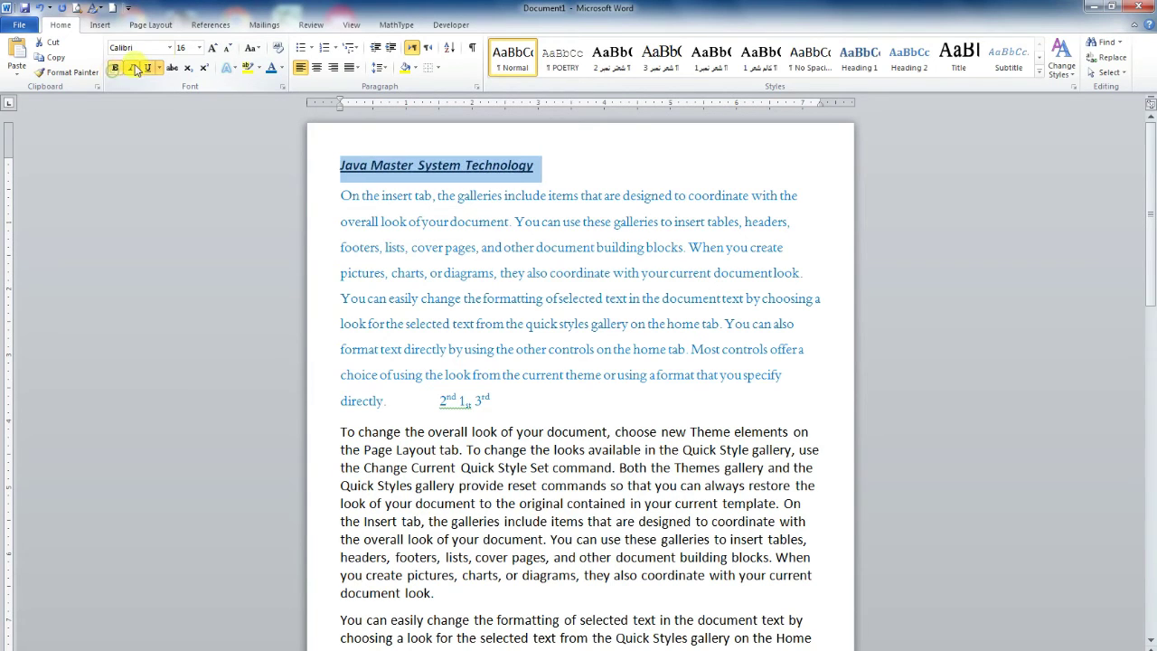
{"action": "left_click", "coordinate": [199, 47]}
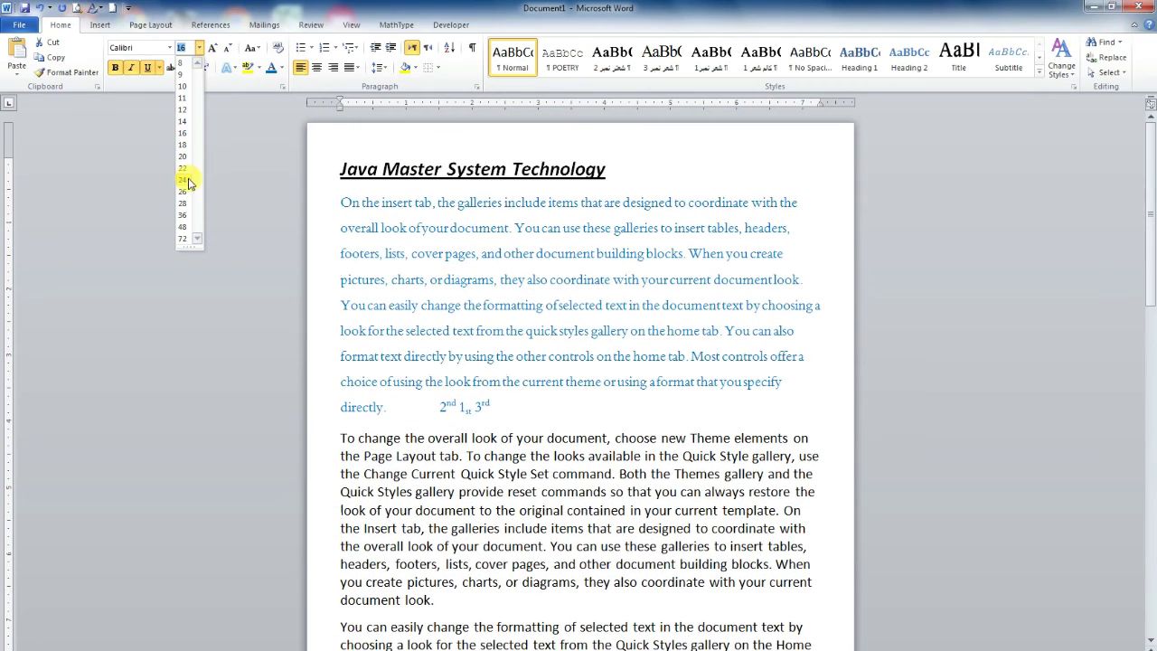
{"action": "left_click", "coordinate": [185, 180]}
{"action": "left_click", "coordinate": [640, 171]}
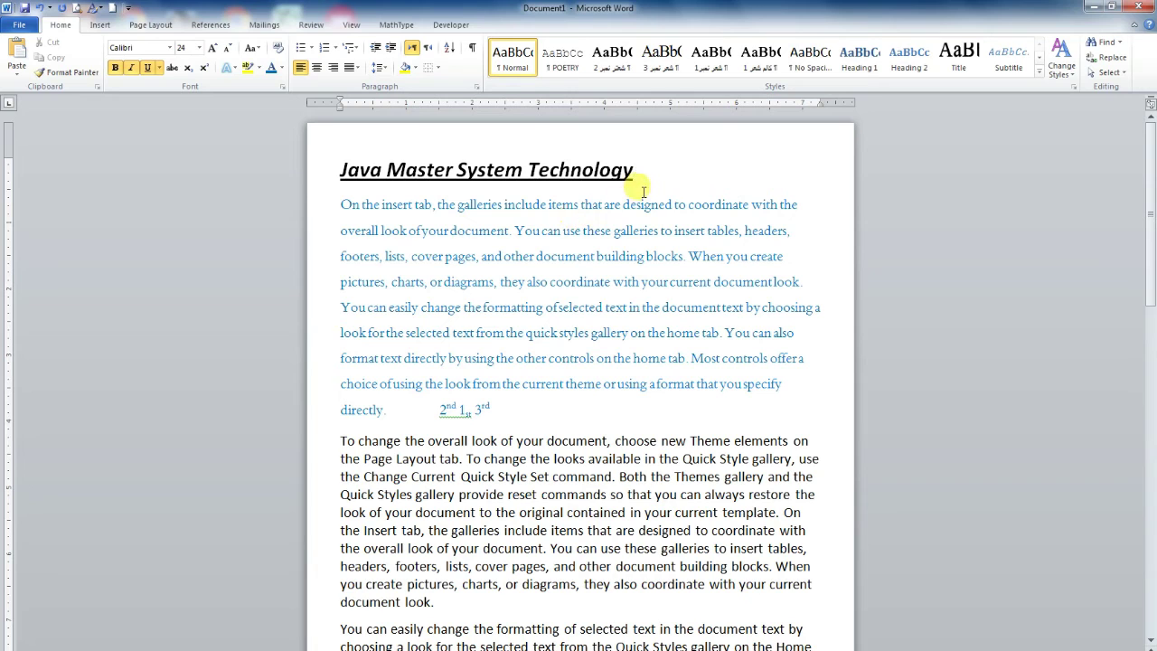
Change the title's font colour to red, replacing a brief bright-blue attempt
{"action": "left_click_drag", "start_coordinate": [583, 168], "coordinate": [291, 151]}
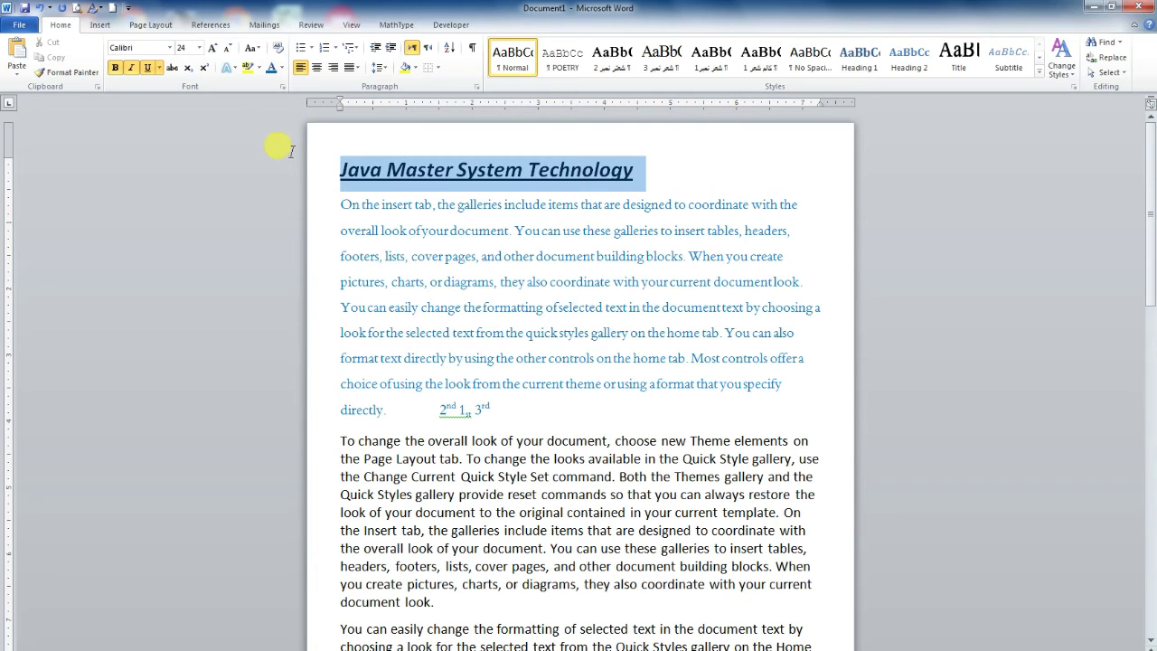
{"action": "left_click", "coordinate": [271, 68]}
{"action": "left_click", "coordinate": [644, 171]}
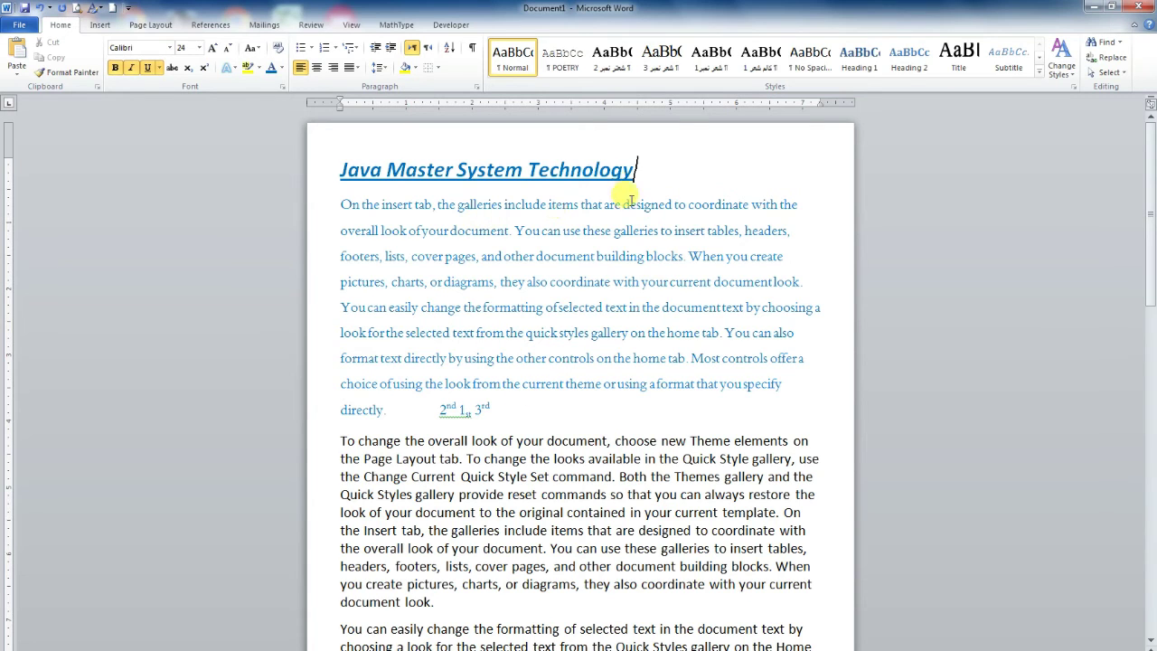
{"action": "left_click_drag", "start_coordinate": [634, 172], "coordinate": [310, 168]}
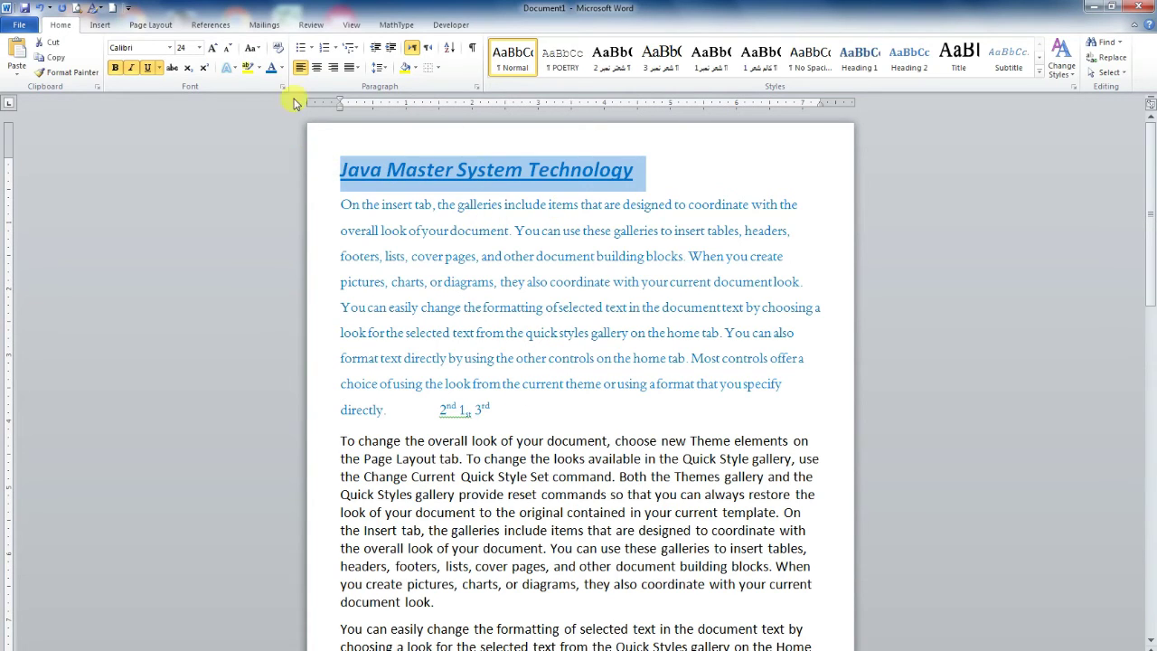
{"action": "left_click", "coordinate": [281, 68]}
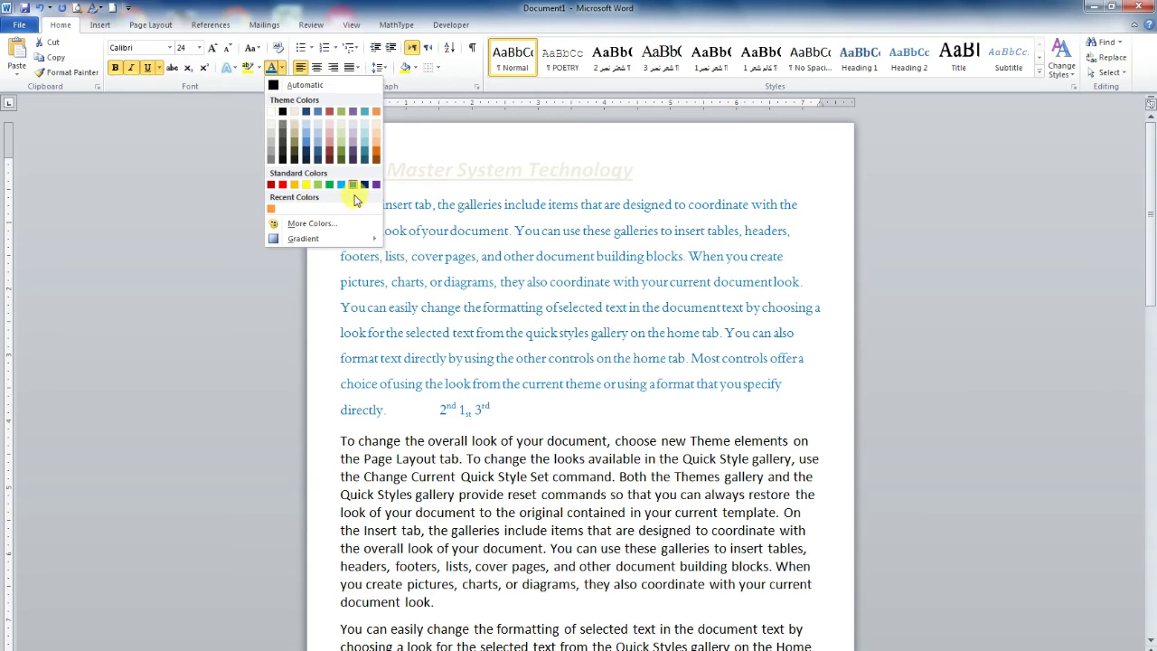
{"action": "left_click", "coordinate": [282, 185]}
{"action": "left_click", "coordinate": [692, 208]}
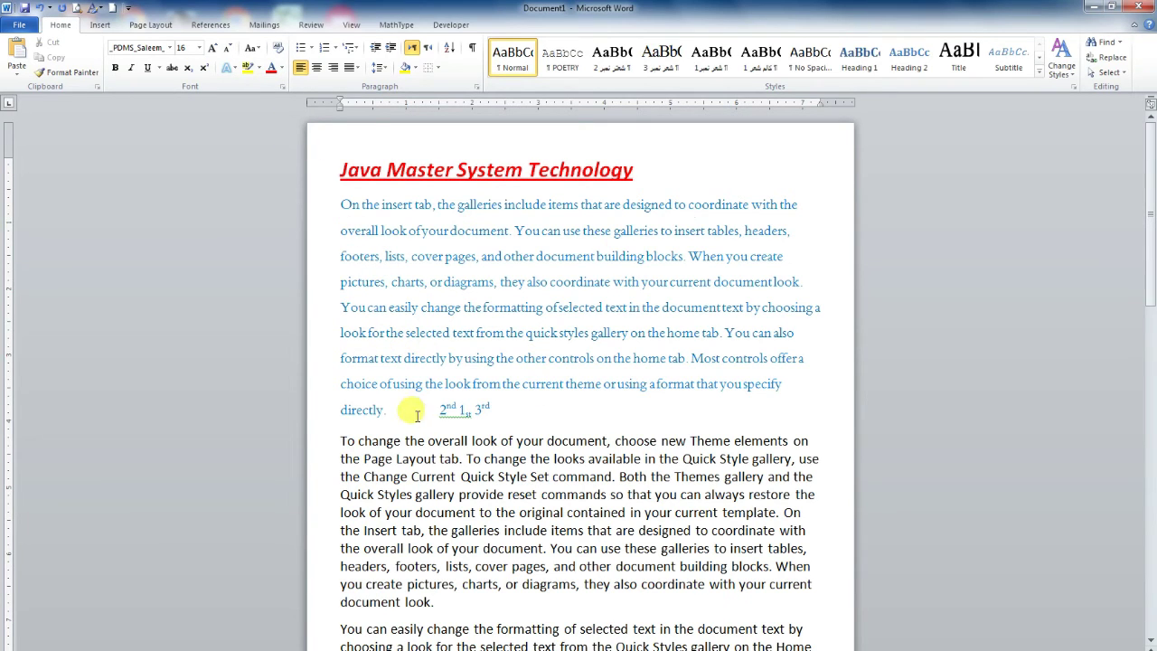
Expand the first blue paragraph's character spacing by 3.5 pt in the Font dialog's Advanced settings
{"action": "left_click_drag", "start_coordinate": [408, 413], "coordinate": [326, 212]}
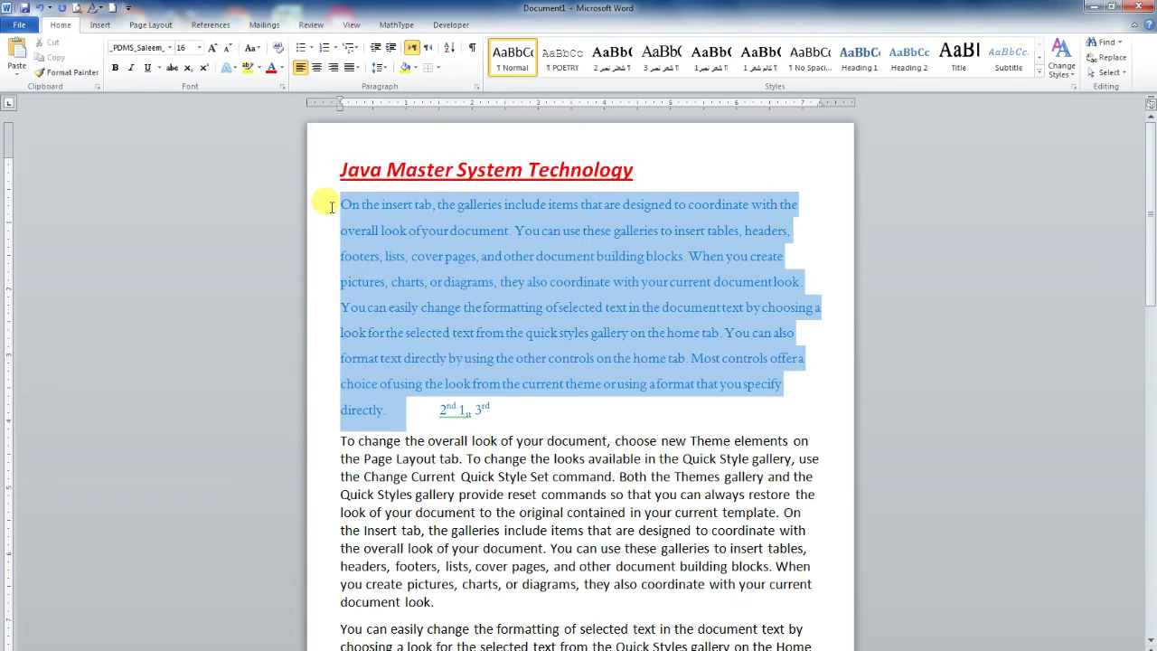
{"action": "left_click", "coordinate": [281, 87]}
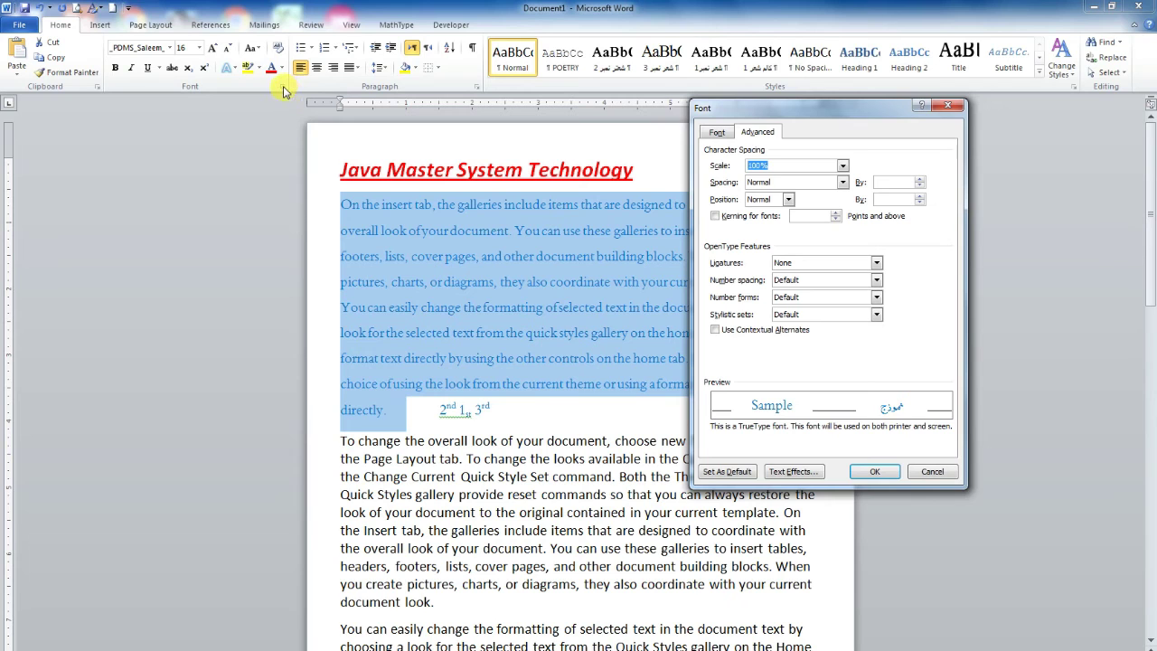
{"action": "left_click_drag", "start_coordinate": [848, 111], "coordinate": [1006, 174]}
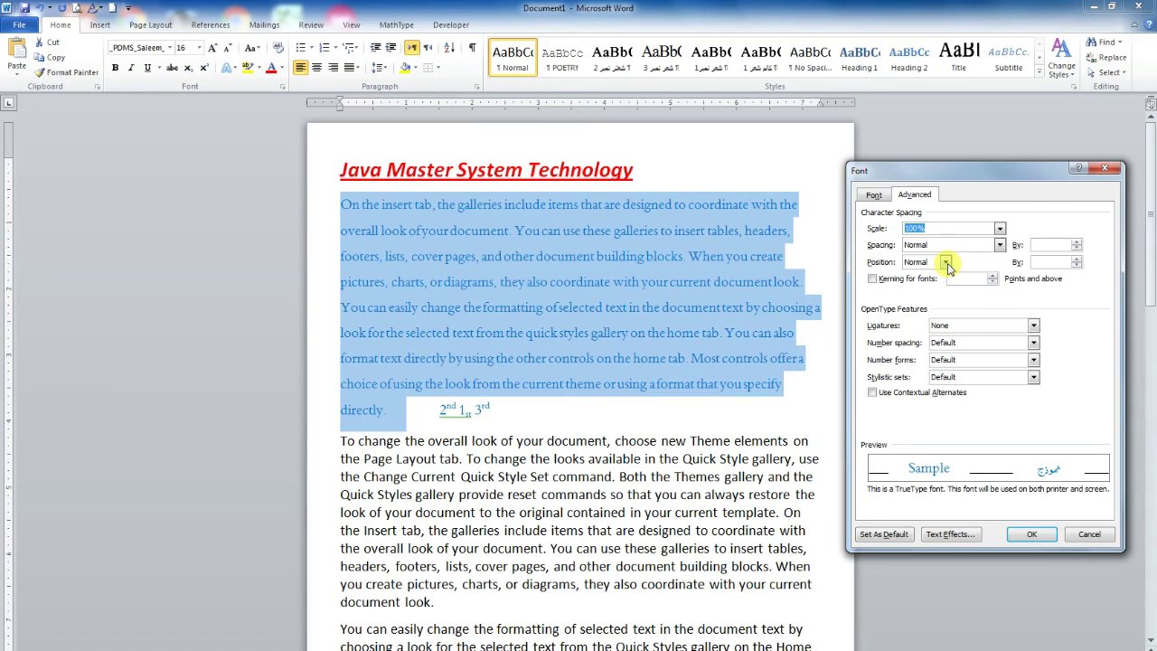
{"action": "left_click", "coordinate": [999, 245]}
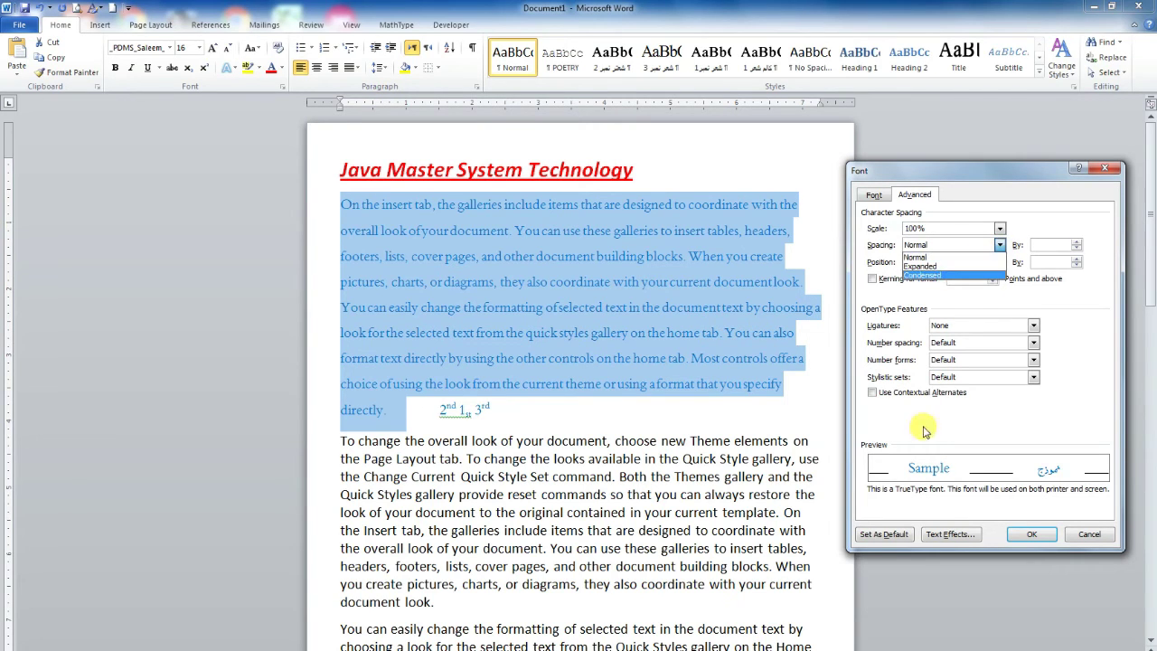
{"action": "left_click", "coordinate": [938, 268]}
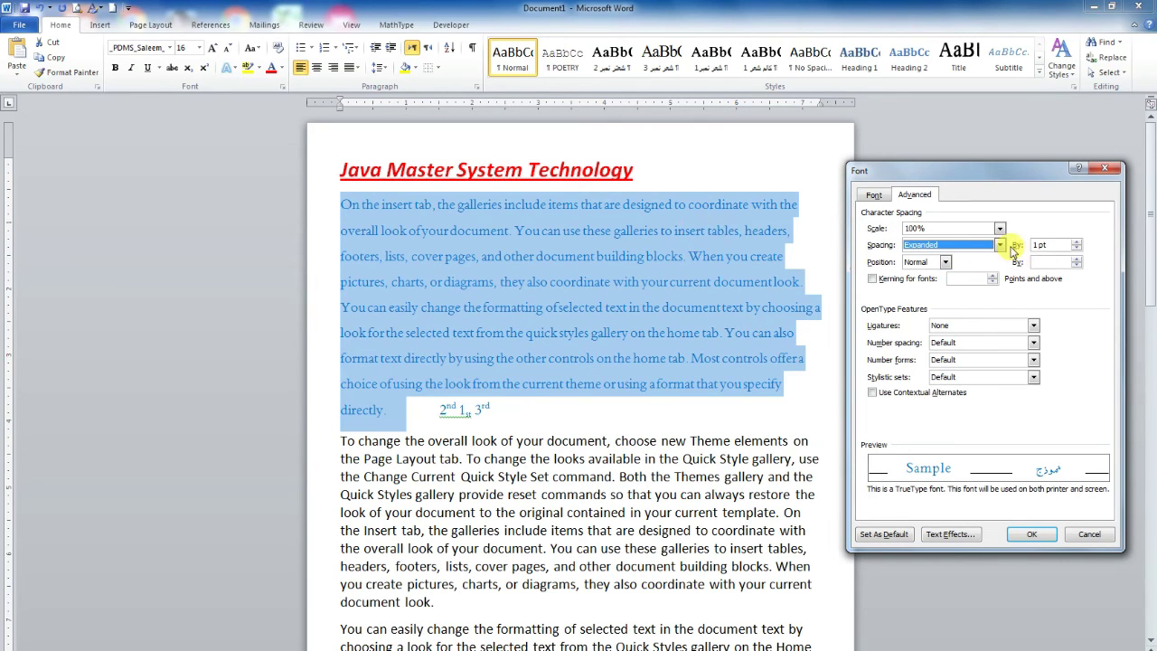
{"action": "left_click", "coordinate": [1076, 242]}
{"action": "left_click", "coordinate": [1076, 243]}
{"action": "left_click", "coordinate": [1077, 243]}
{"action": "left_click", "coordinate": [1077, 242]}
{"action": "left_click", "coordinate": [1077, 242]}
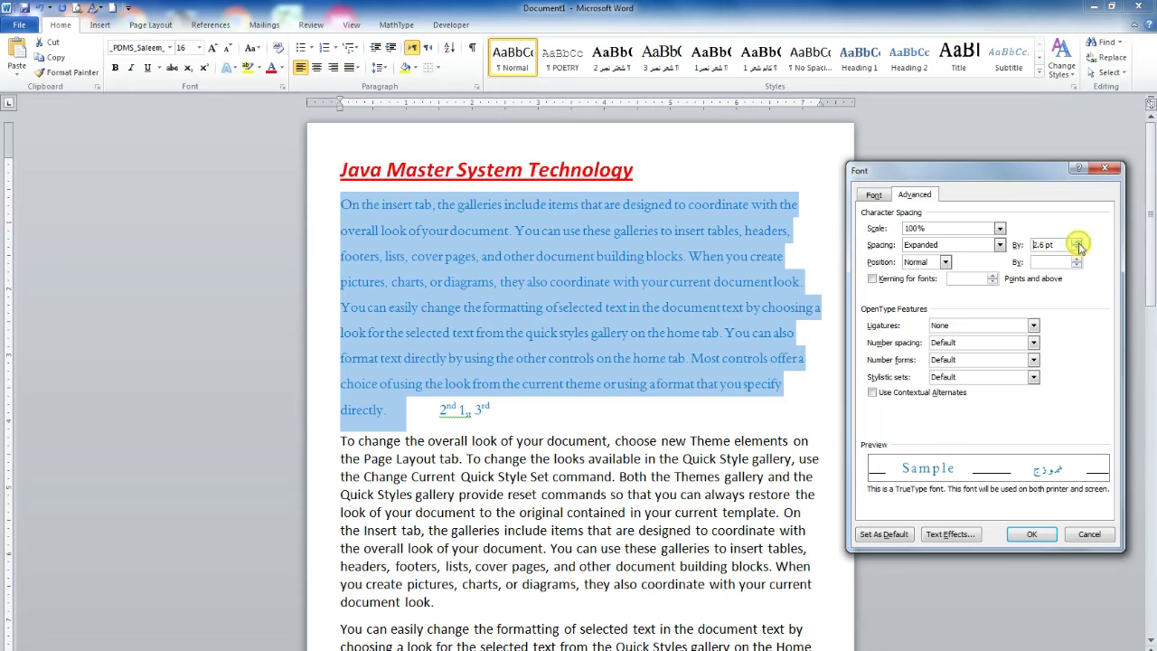
{"action": "left_click", "coordinate": [1077, 242]}
{"action": "left_click", "coordinate": [1077, 243]}
{"action": "left_click", "coordinate": [1077, 242]}
{"action": "left_click", "coordinate": [1077, 242]}
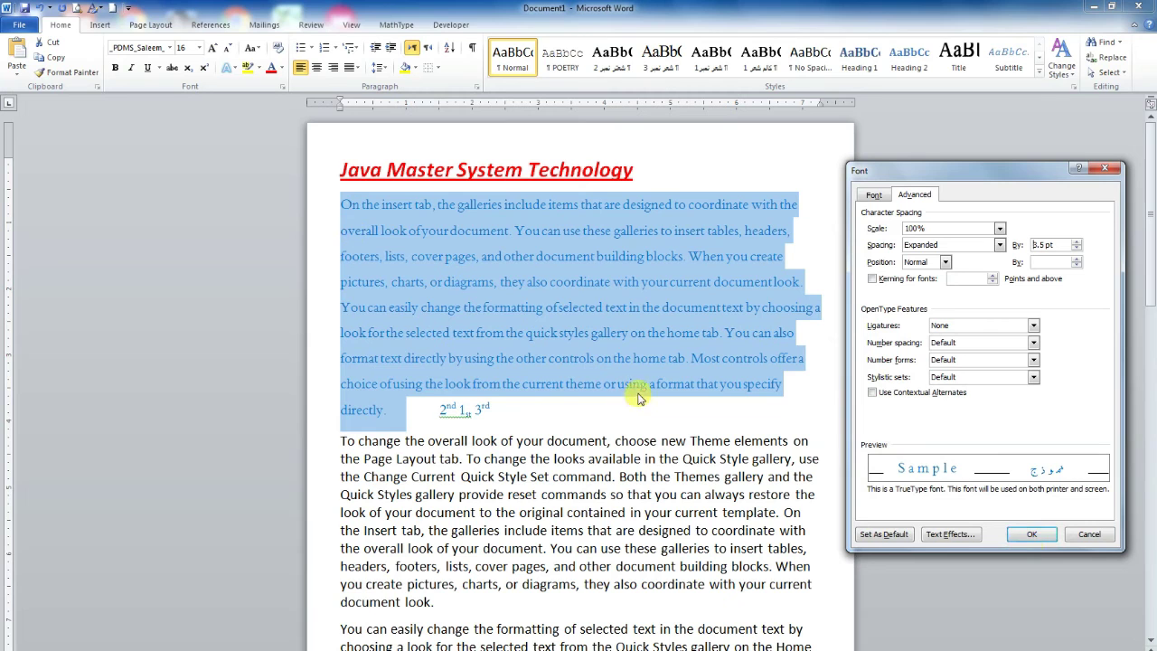
{"action": "left_click", "coordinate": [1032, 536]}
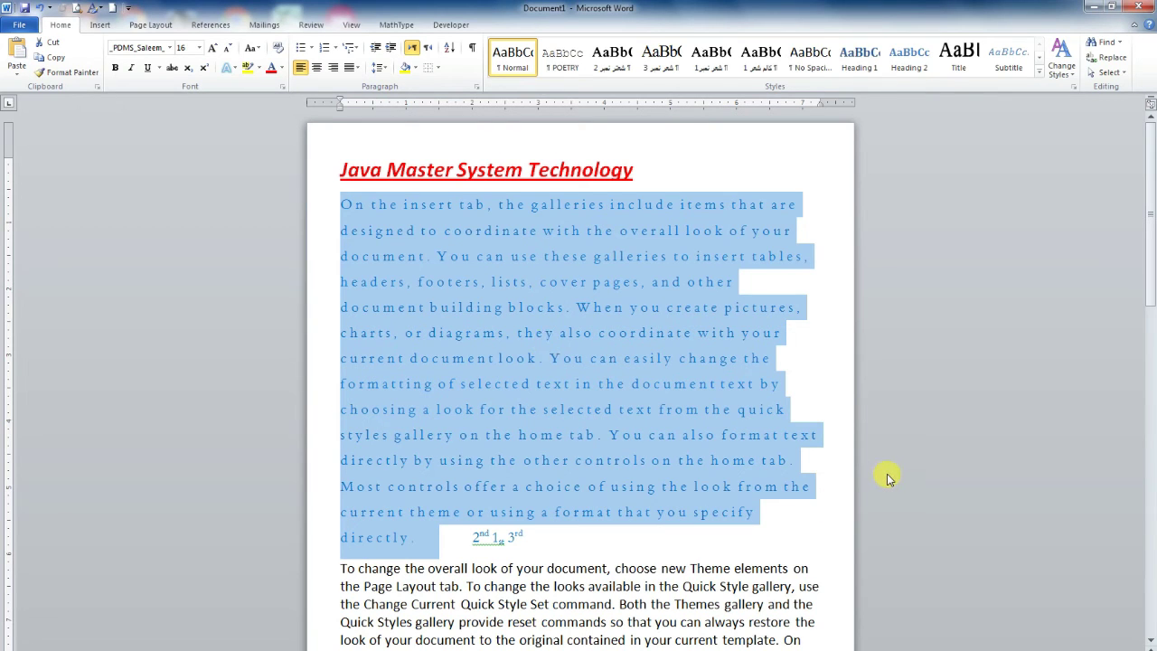
Undo the 3.5 pt expanded spacing and reopen the Font dialog's Advanced settings
{"action": "key", "text": "ctrl+z"}
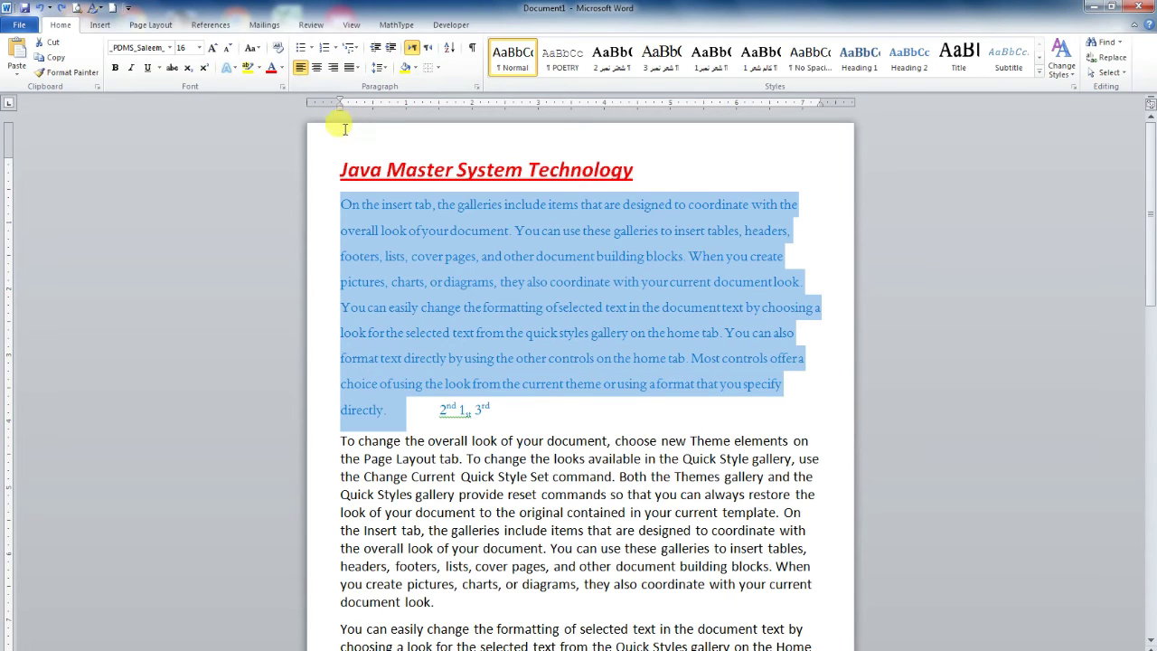
{"action": "left_click", "coordinate": [280, 86]}
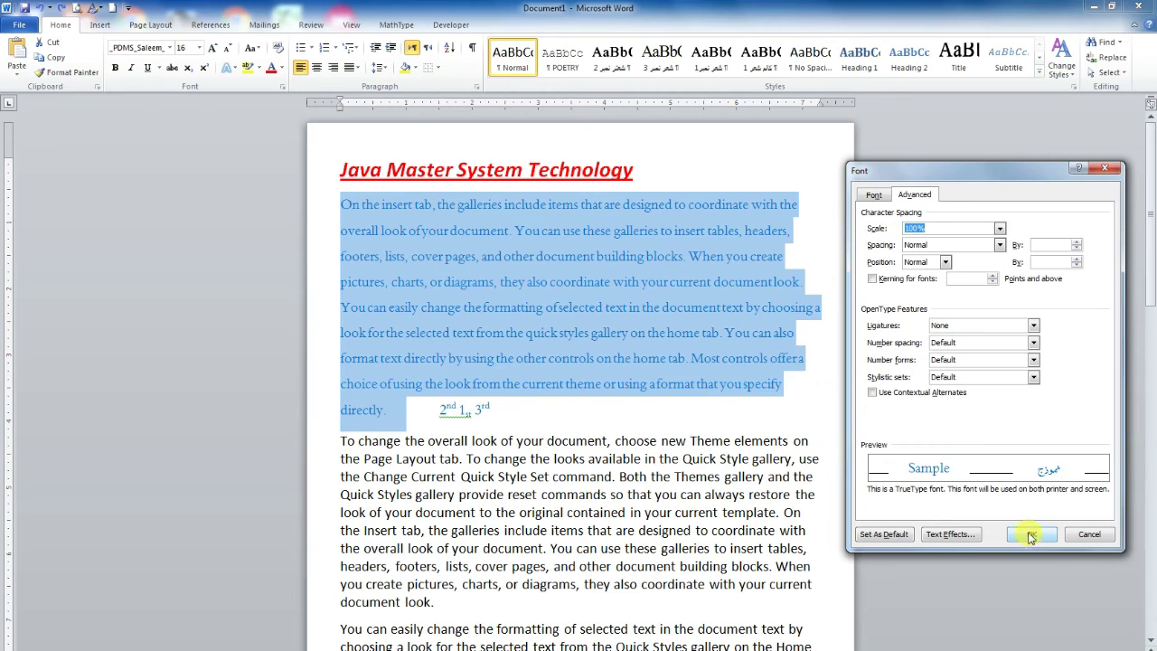
{"action": "left_click", "coordinate": [901, 196]}
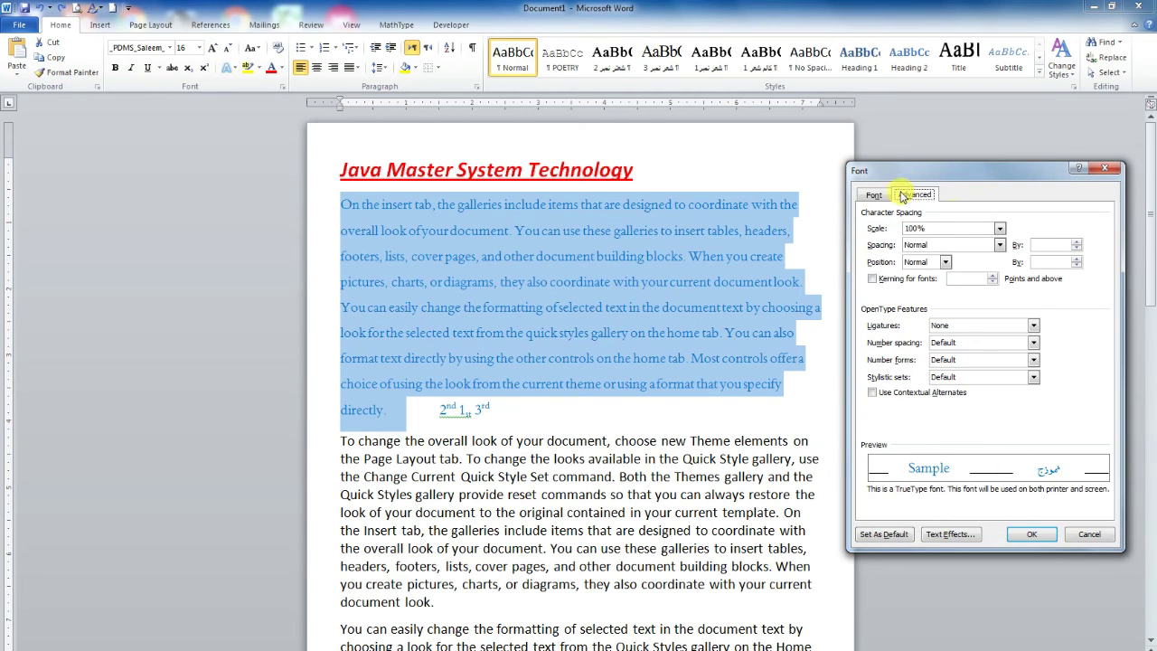
In the Font tab, try a line underline, reset it to (none), and confirm with OK
{"action": "left_click", "coordinate": [872, 196]}
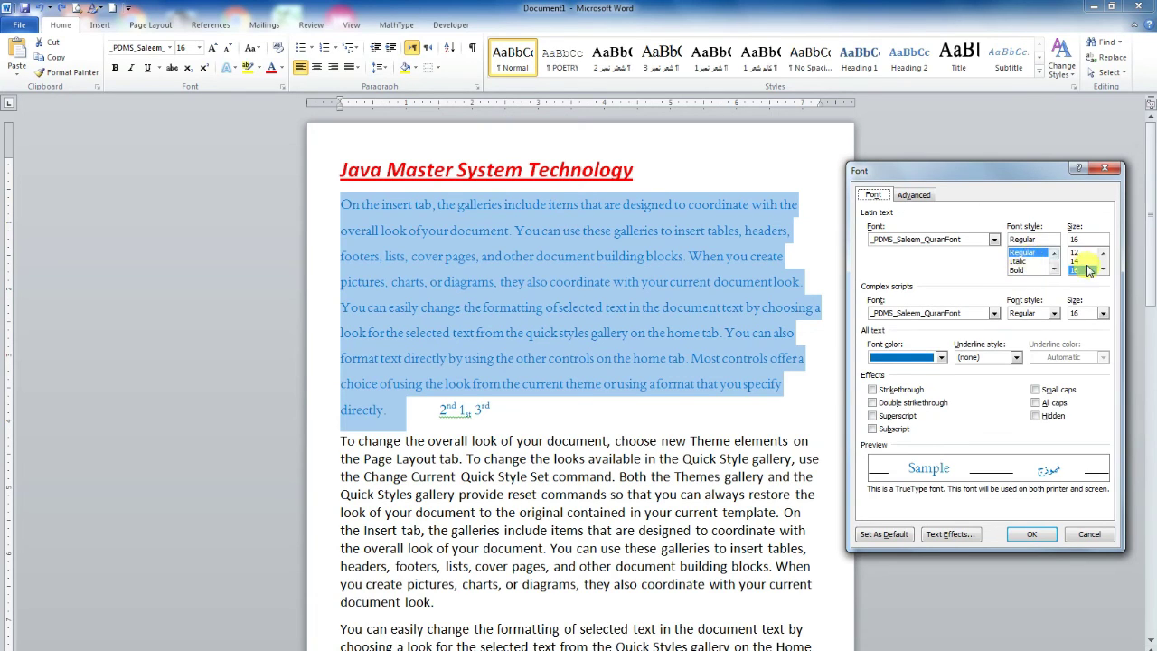
{"action": "left_click", "coordinate": [994, 314]}
{"action": "left_click", "coordinate": [994, 314]}
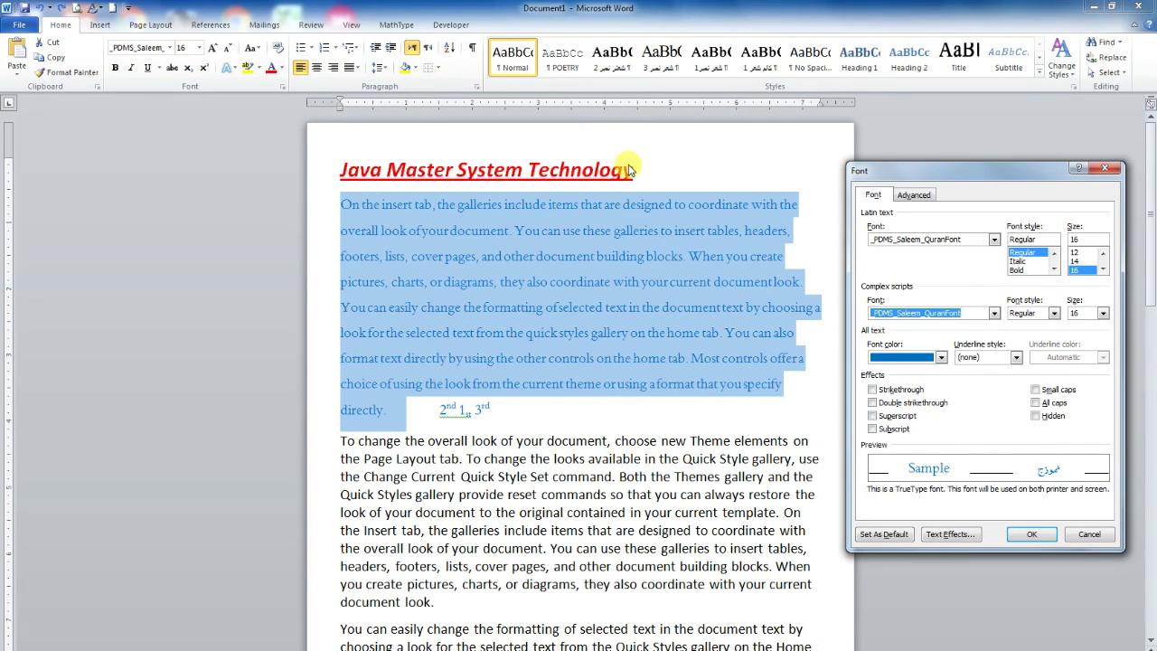
{"action": "left_click", "coordinate": [1016, 357]}
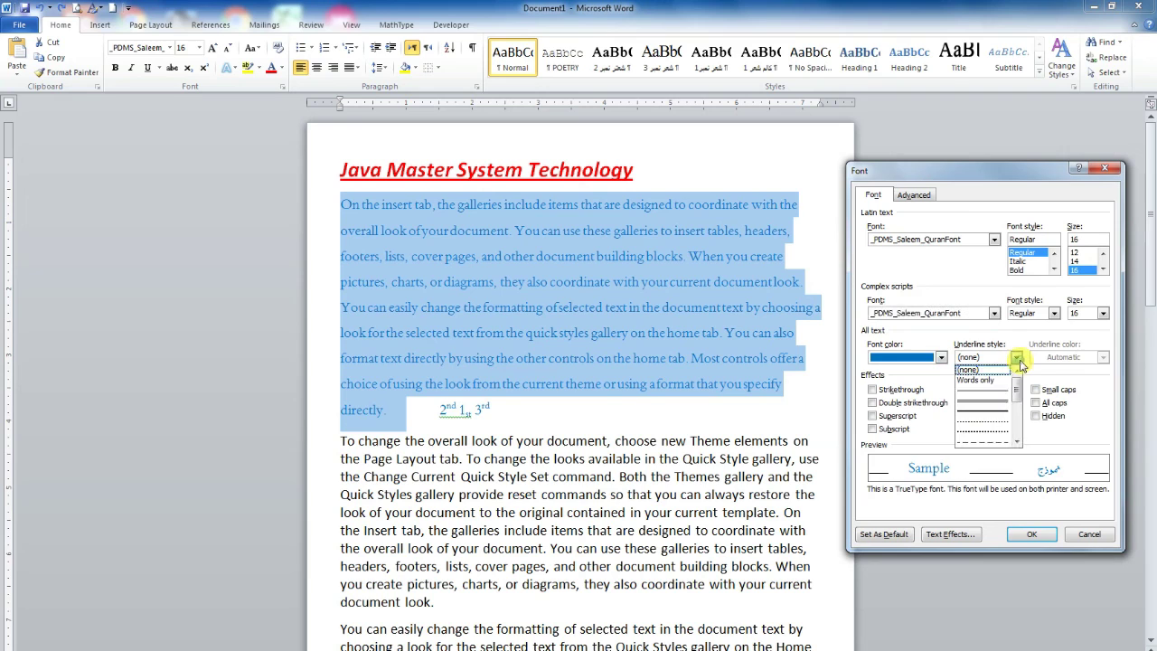
{"action": "left_click", "coordinate": [994, 412]}
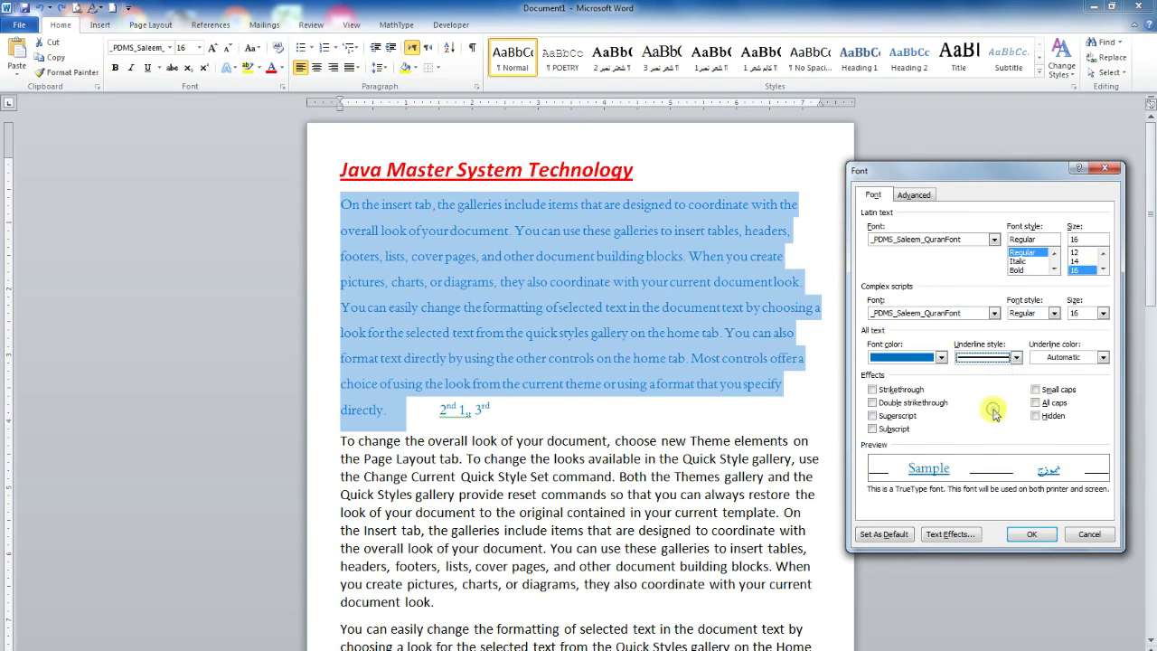
{"action": "left_click", "coordinate": [1015, 357]}
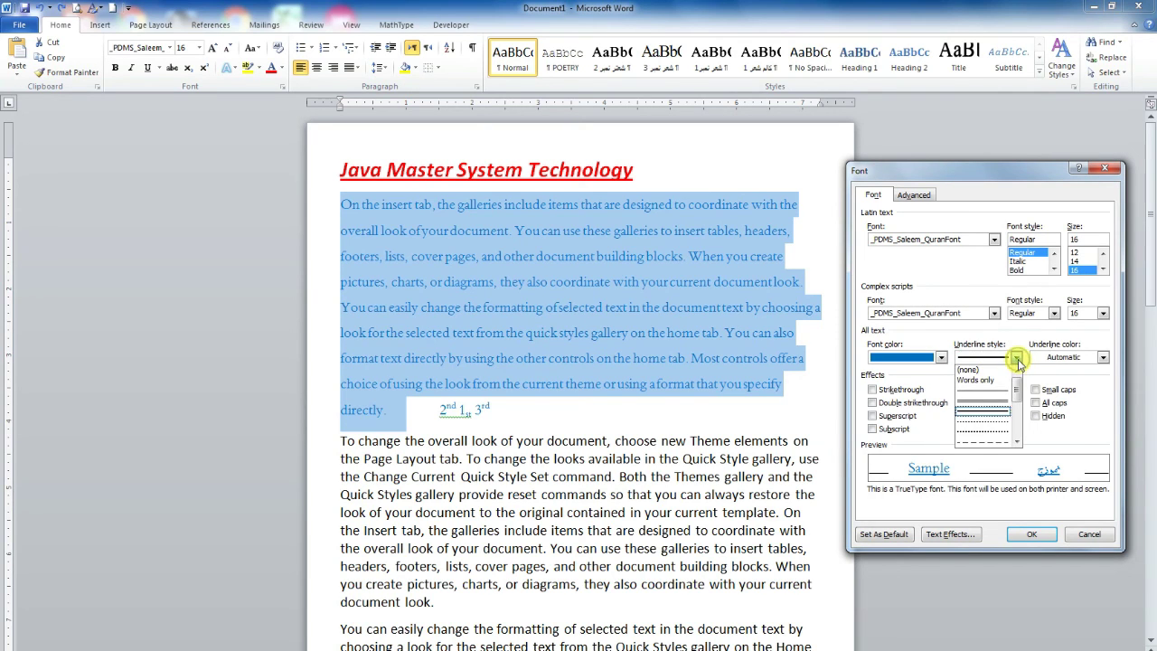
{"action": "left_click", "coordinate": [971, 370]}
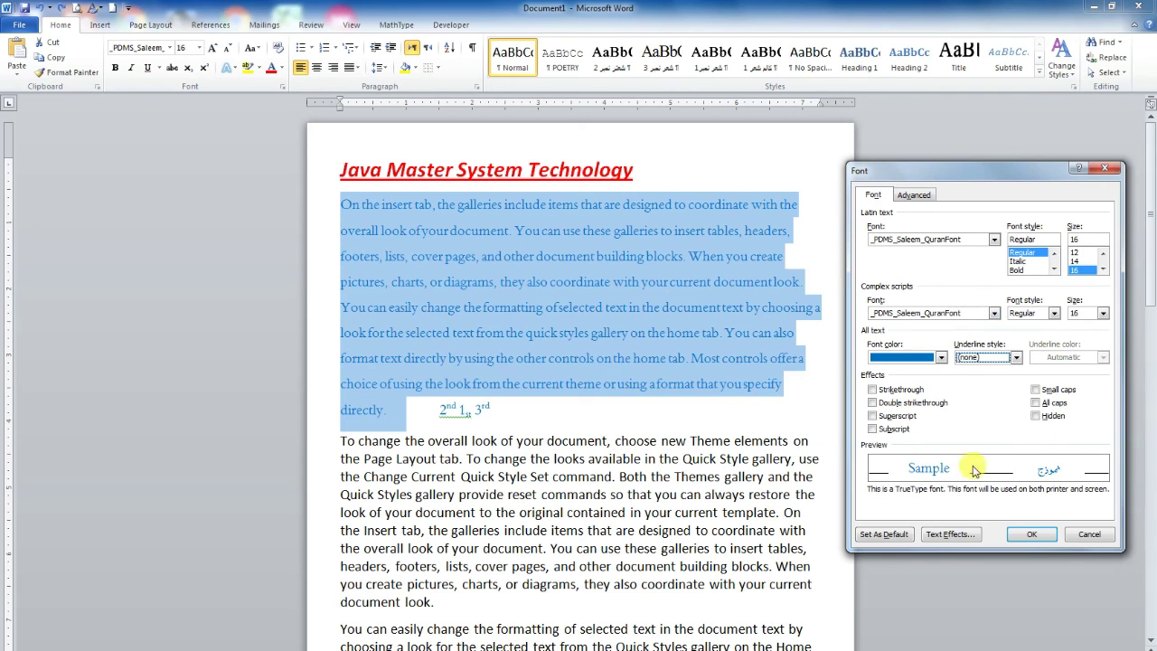
{"action": "left_click", "coordinate": [1030, 534]}
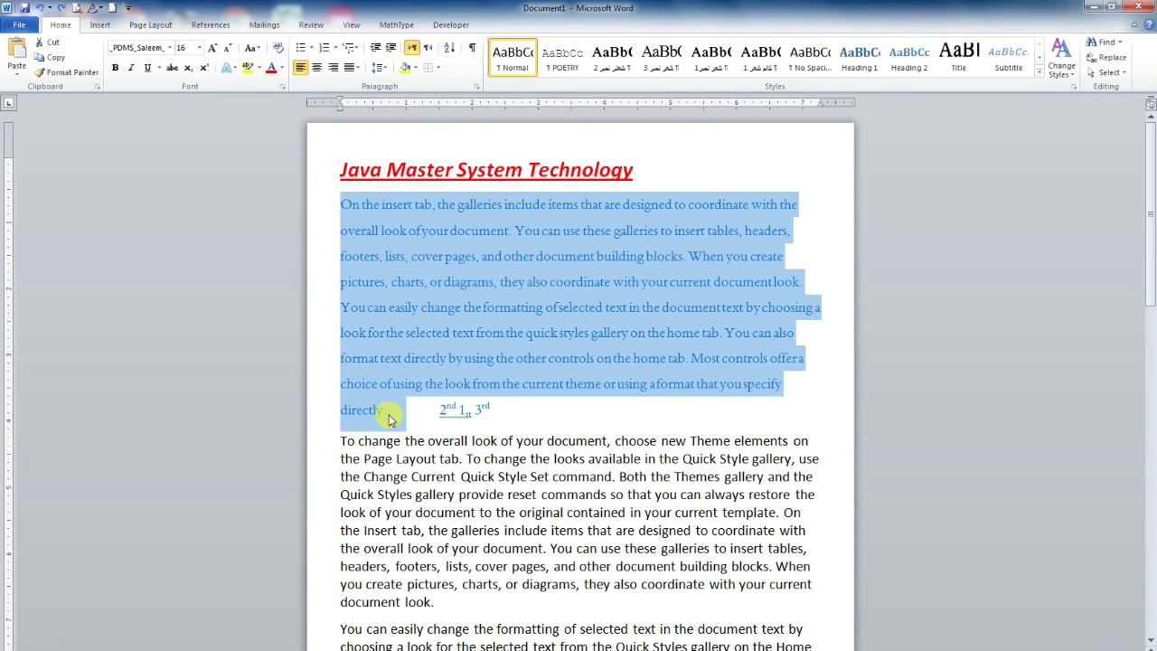
{"action": "left_click", "coordinate": [390, 610]}
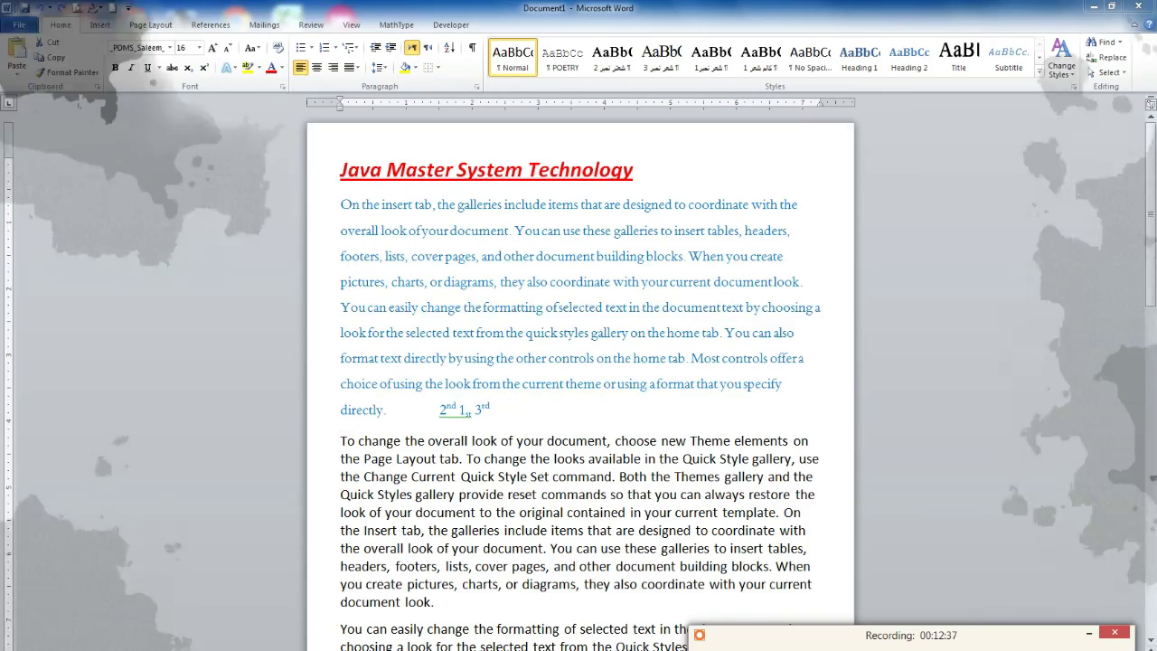